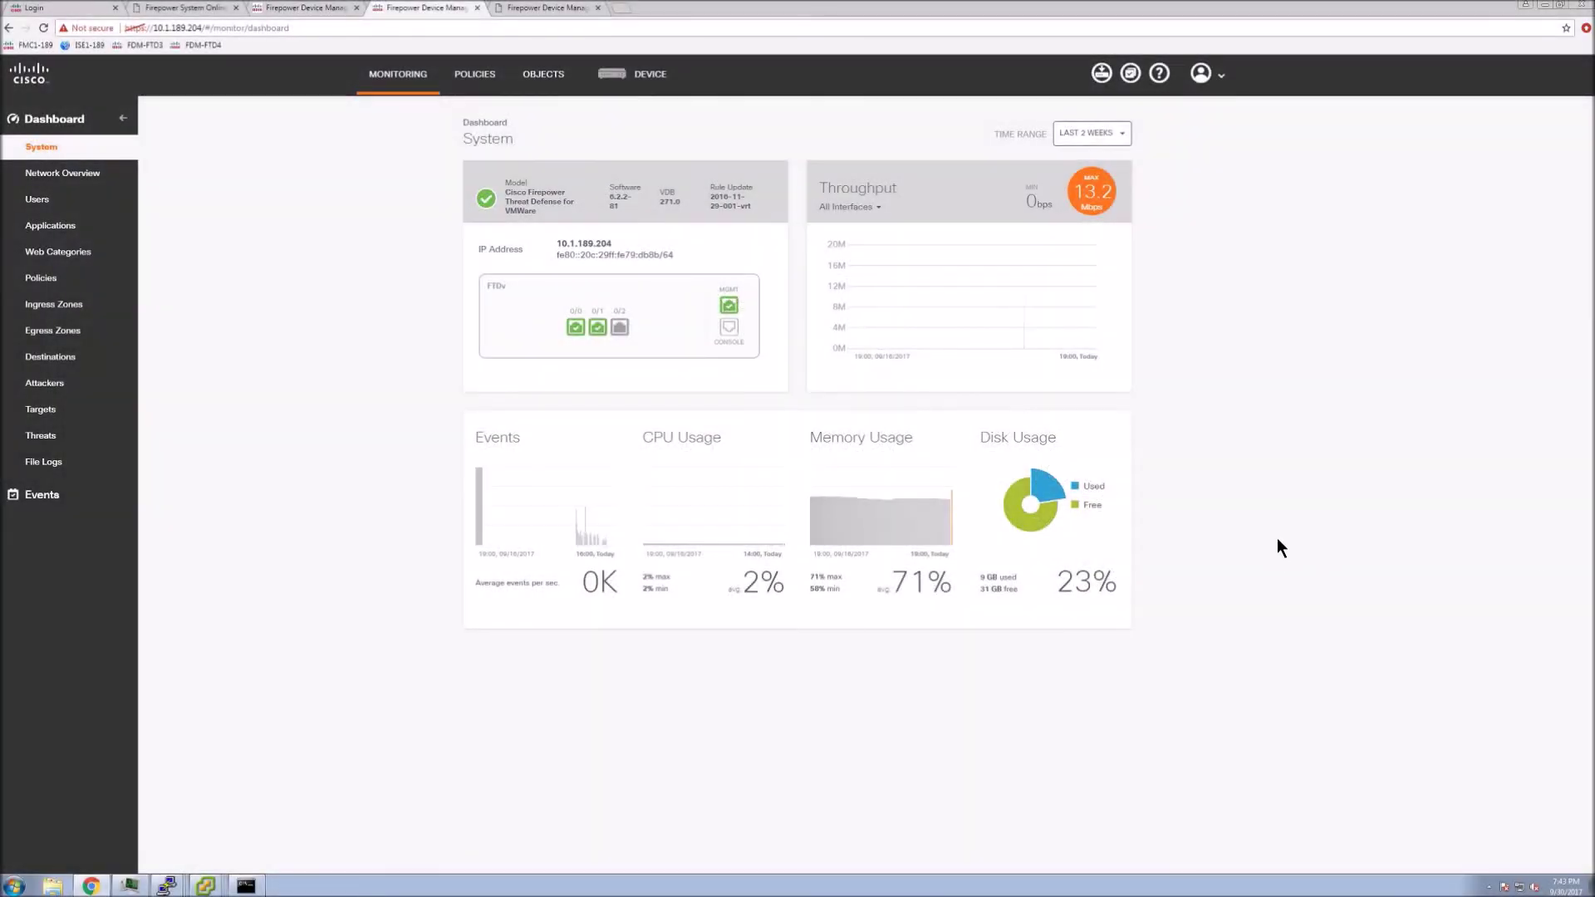
Switch to the DEVICE tab to show the Device Summary with its connection diagram
click(639, 75)
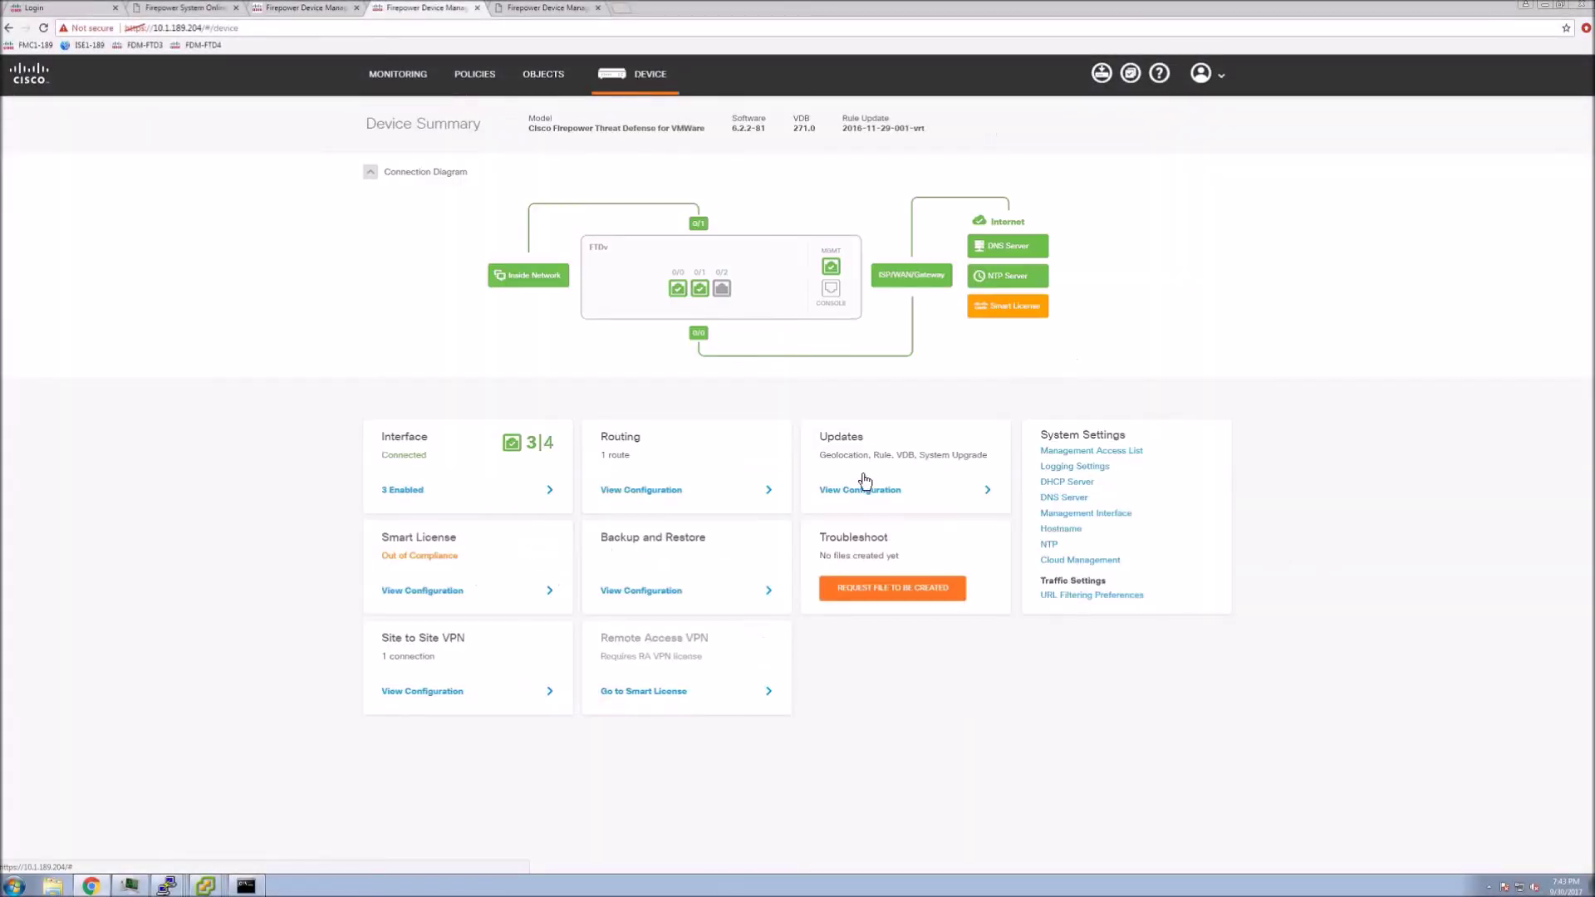
Enable the RA VPN smart license with license type APEX AND PLUS, then go back to Device Summary
click(421, 592)
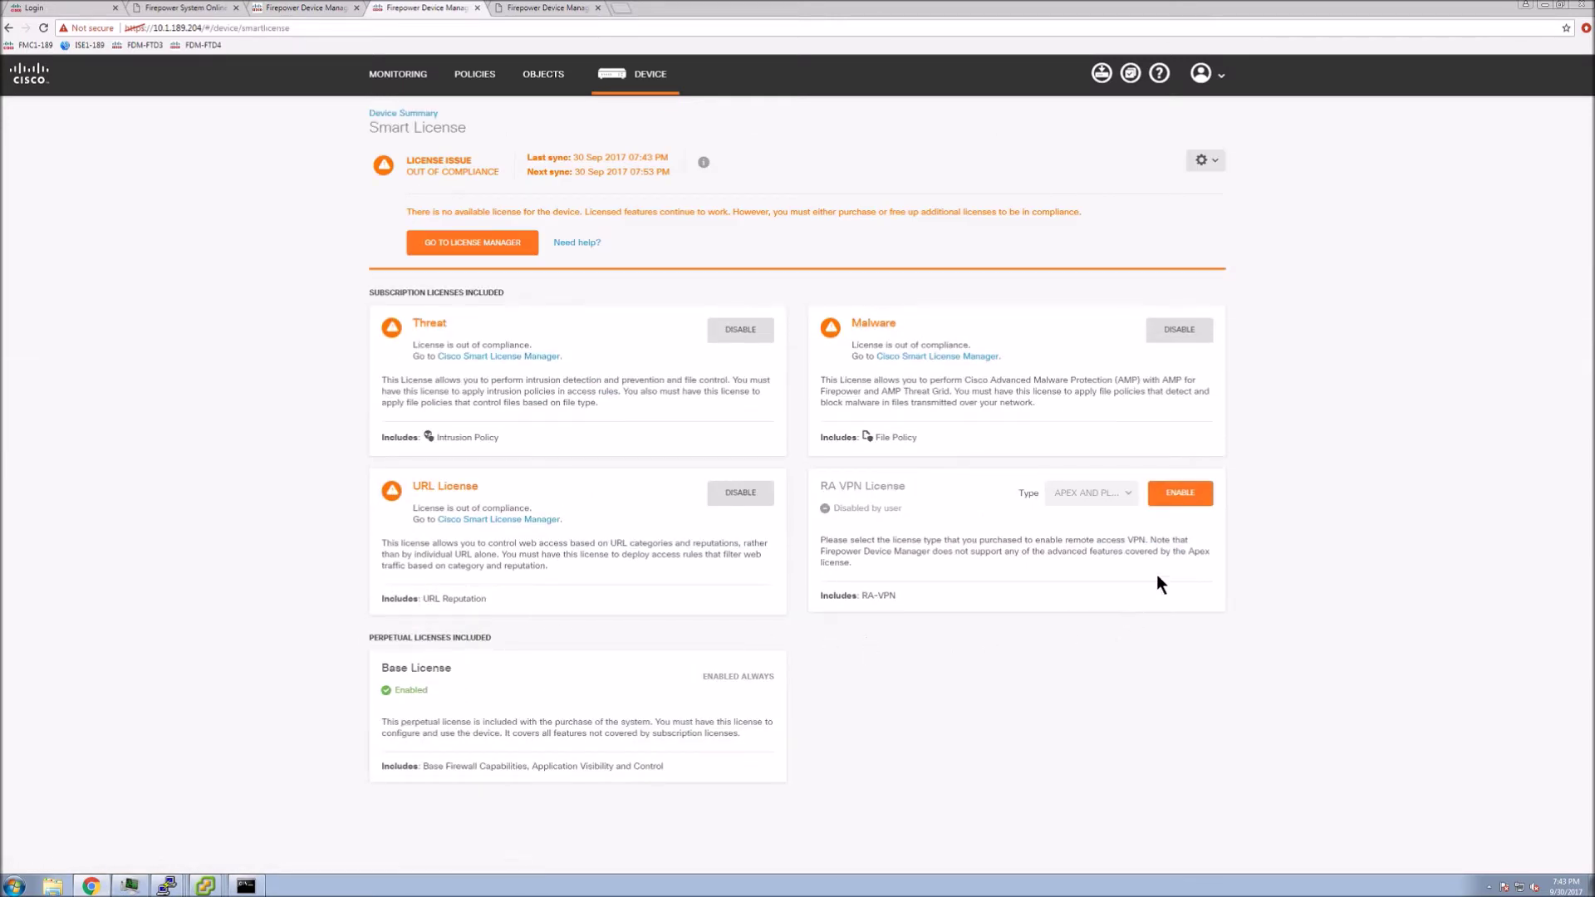
click(1199, 494)
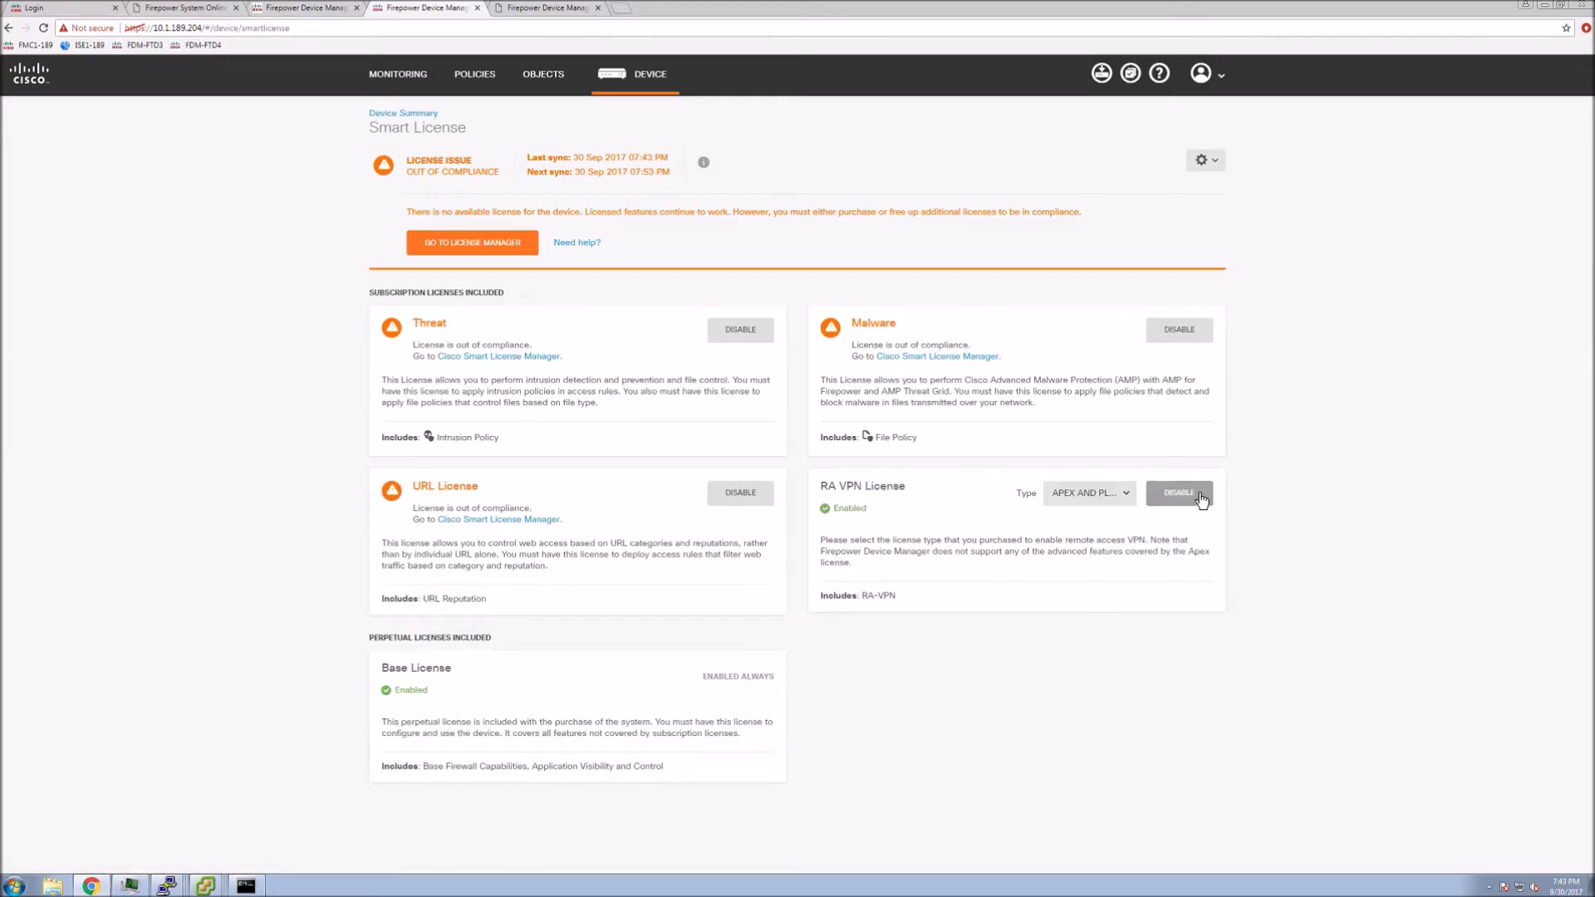
click(1111, 496)
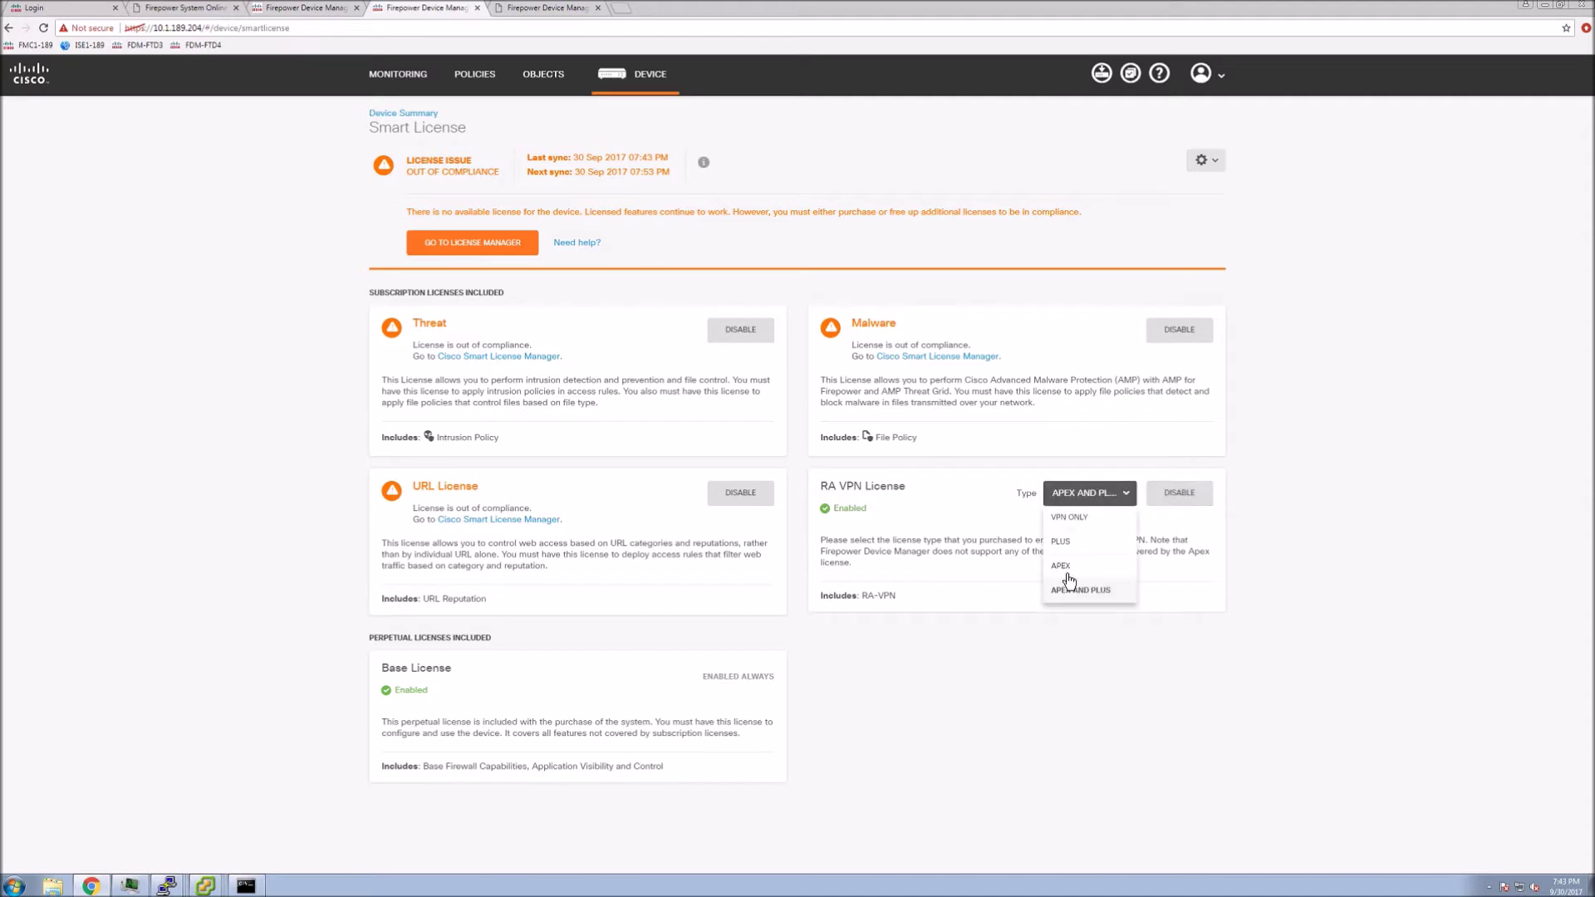
click(1076, 593)
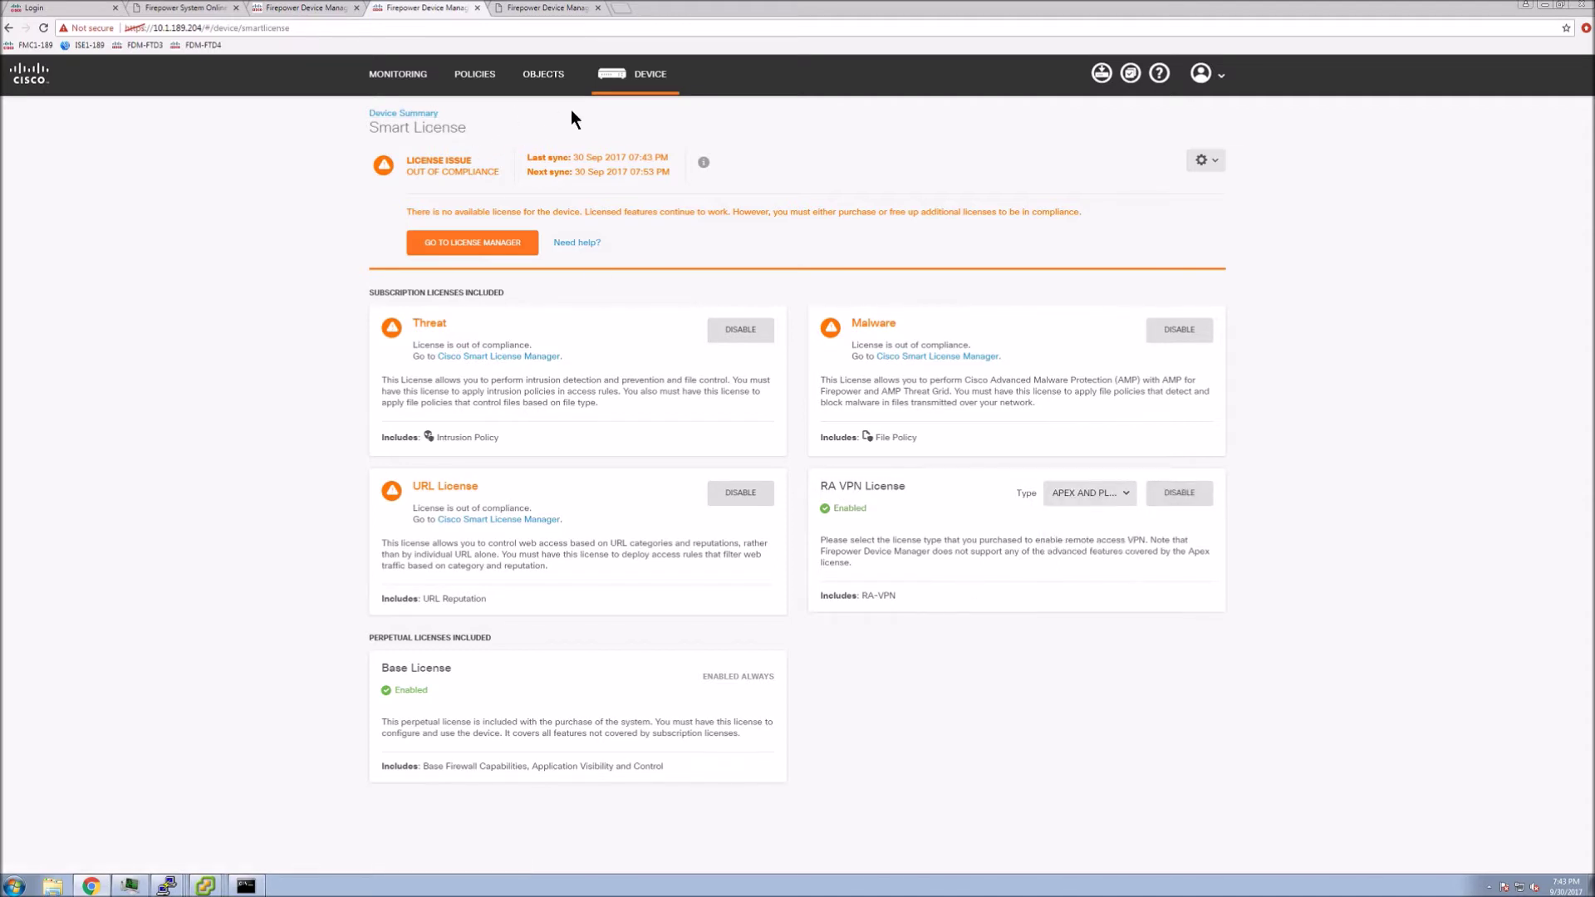
click(650, 74)
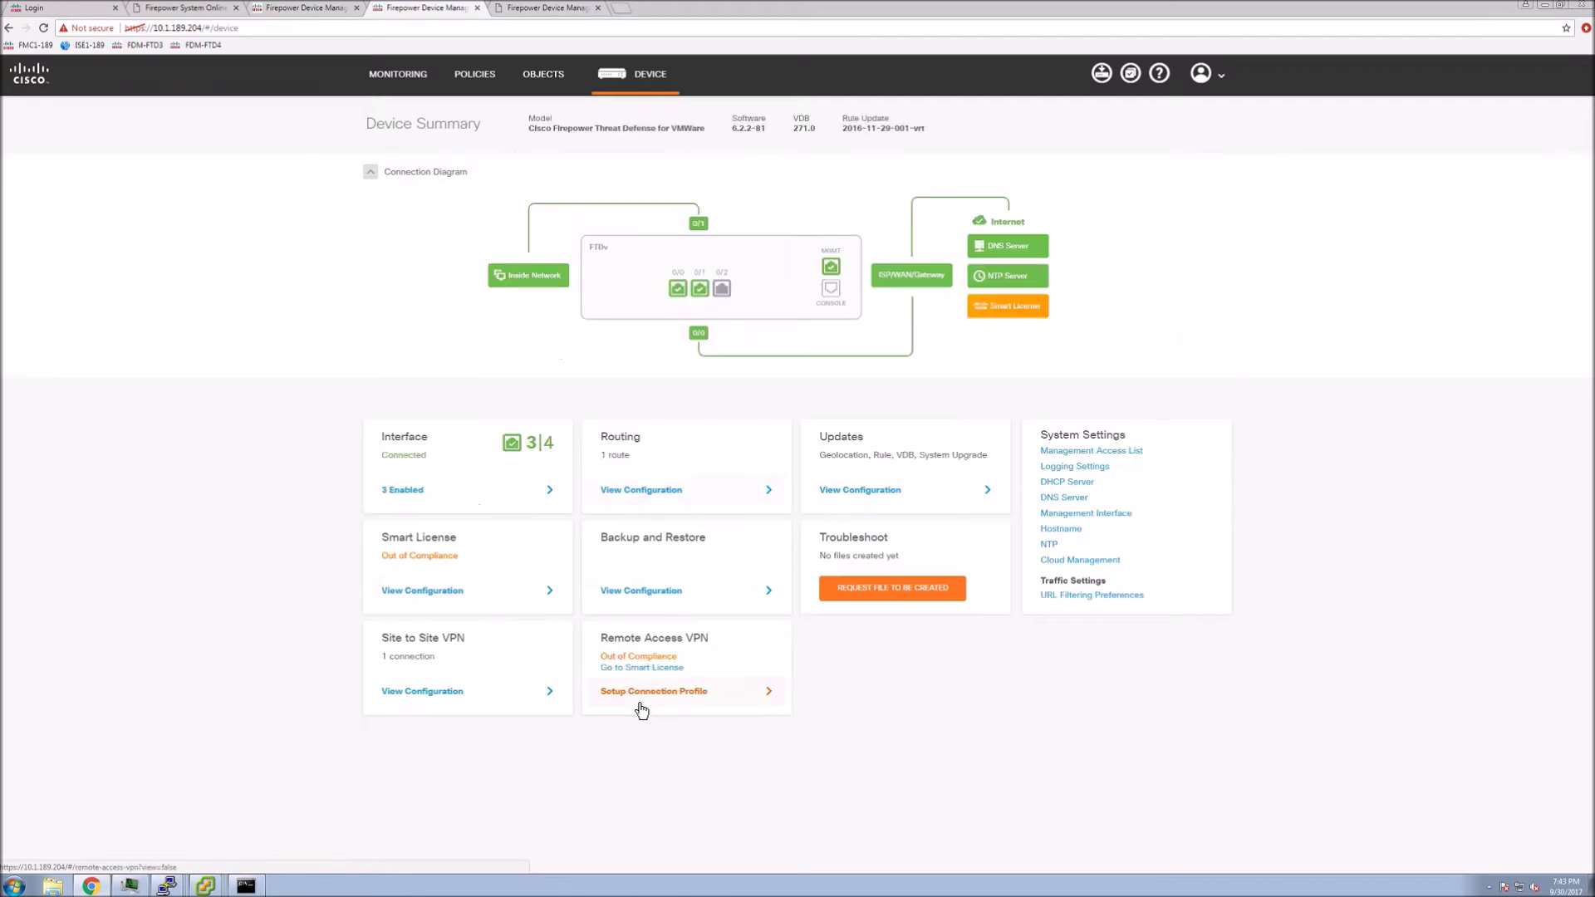
Start a remote access connection profile named RA-VPN-Corp that authenticates against the Cisco-AD realm
click(641, 695)
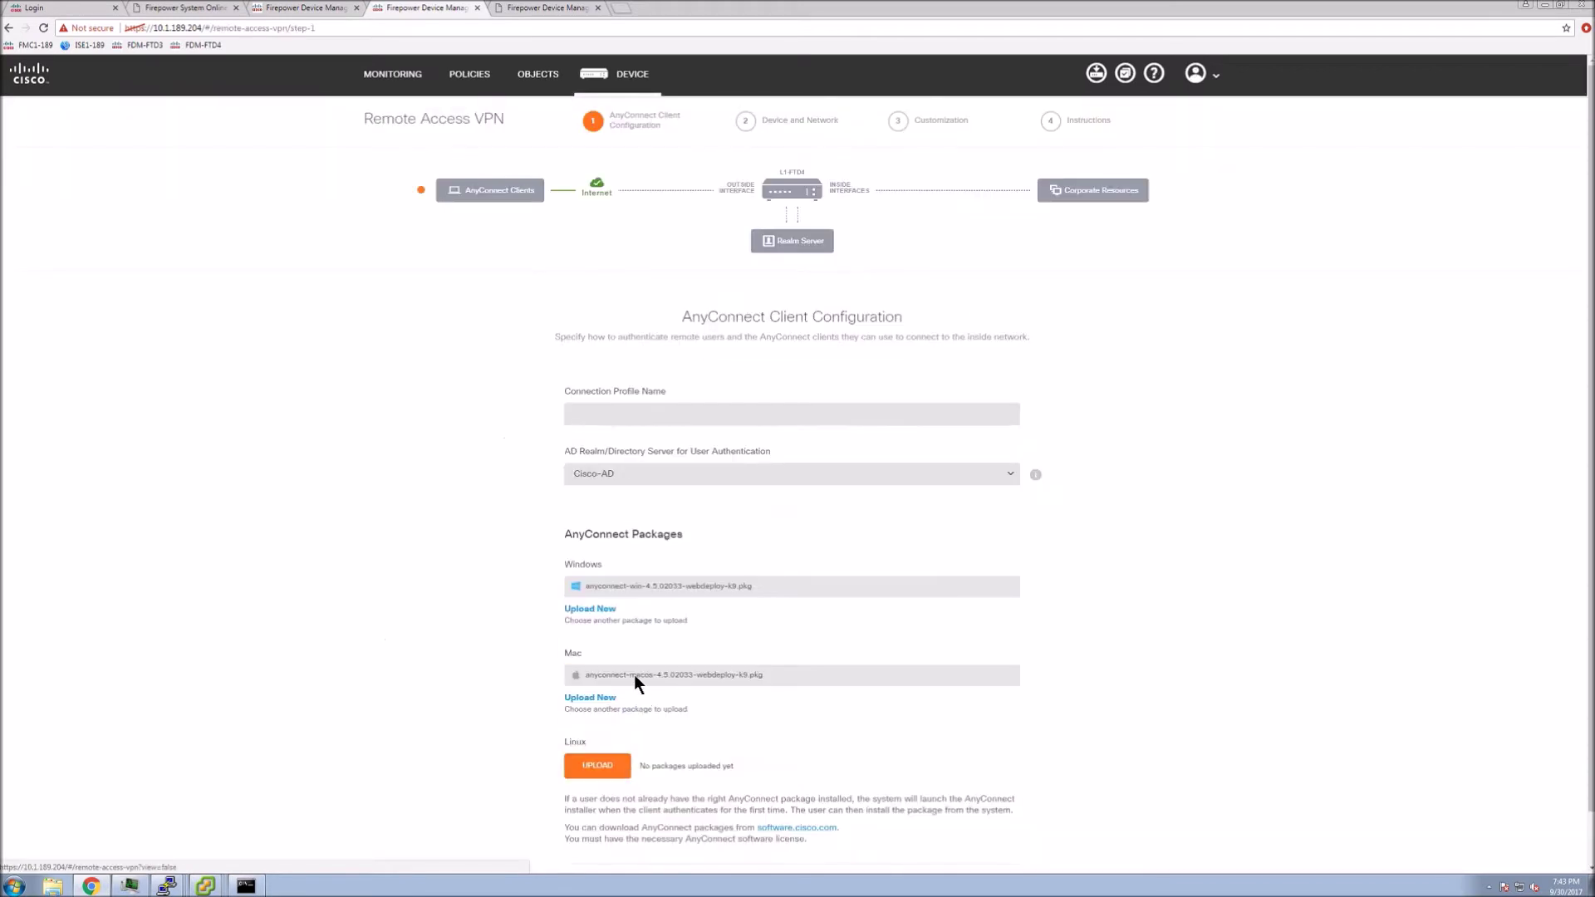
click(633, 411)
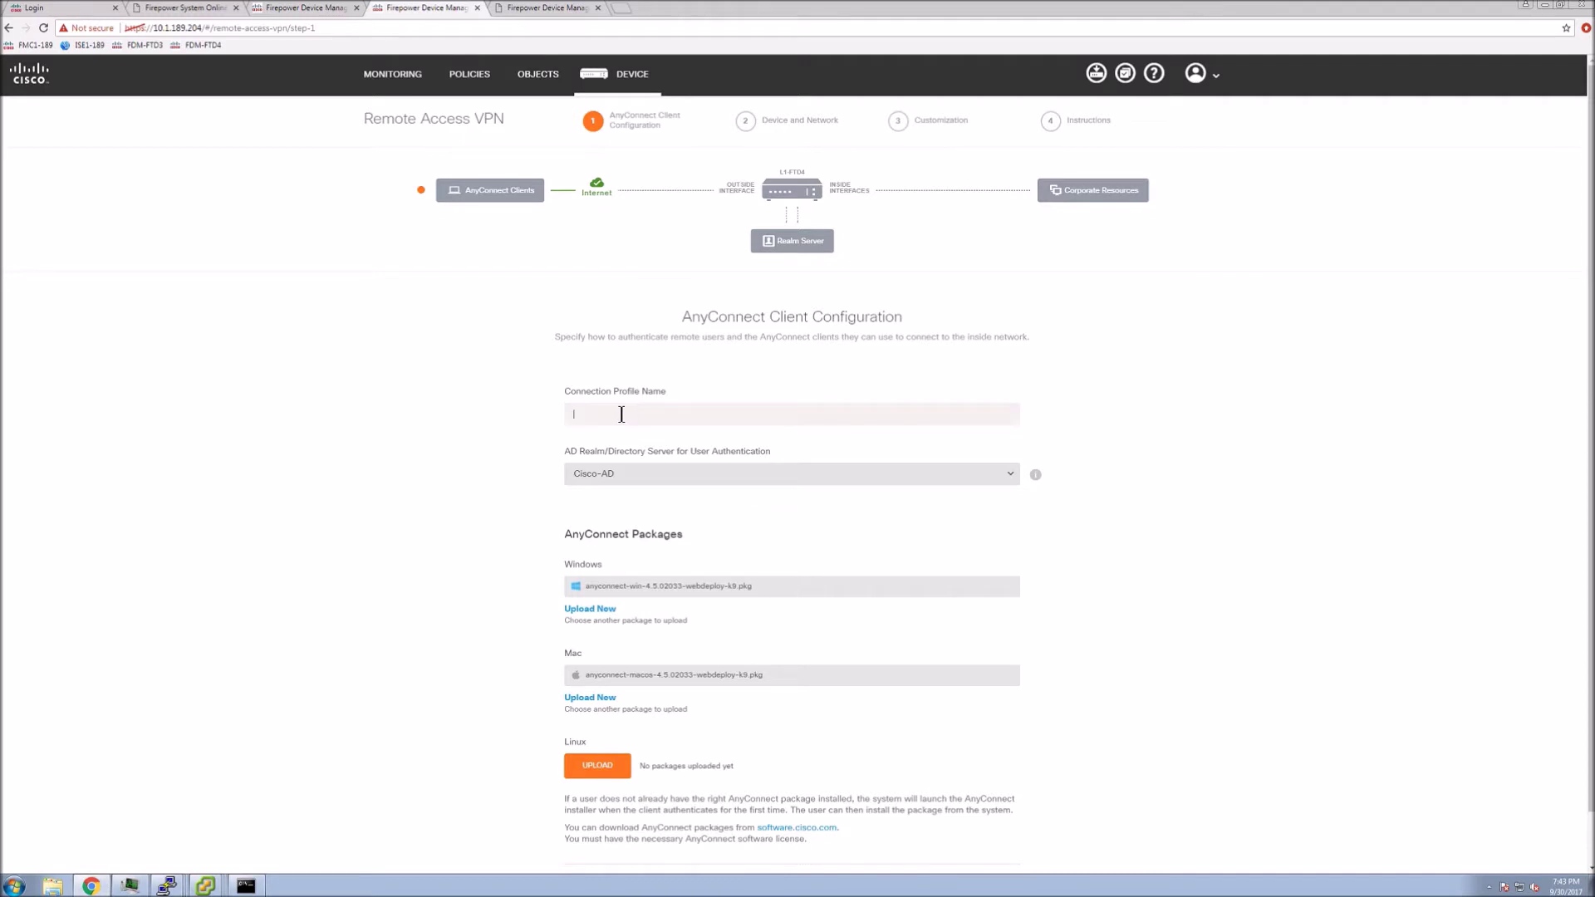
text(RA-VPN-Corp)
click(723, 472)
click(612, 501)
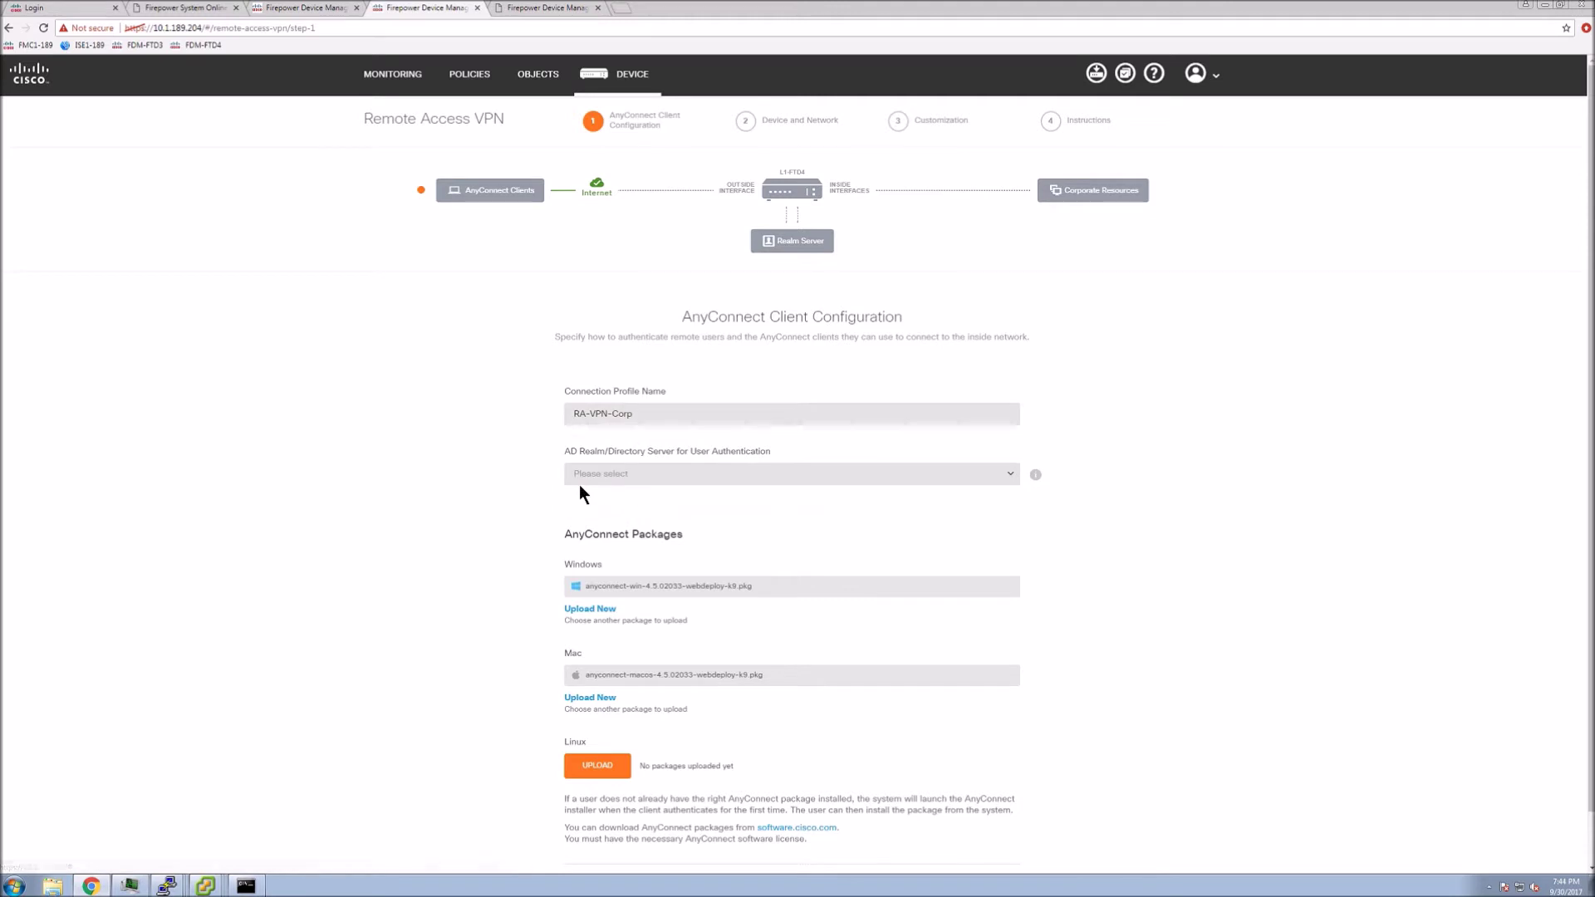
click(636, 480)
click(625, 500)
Cancel the Windows and Mac AnyConnect package uploads and advance to the Device and Network step
mouse_move(1038, 481)
click(590, 610)
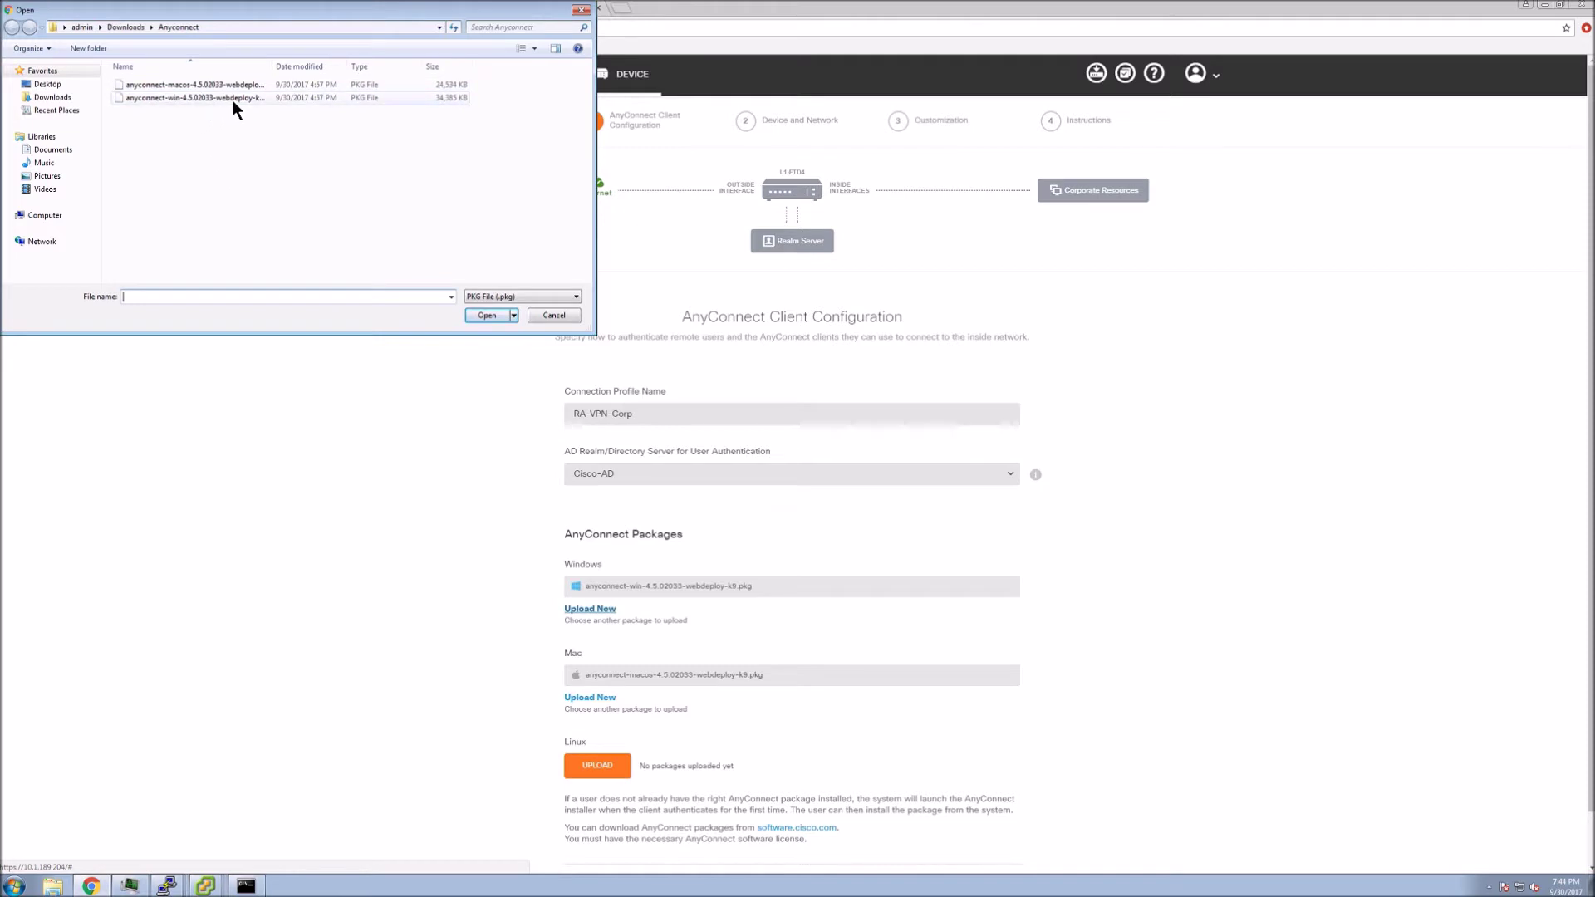
click(535, 318)
click(643, 690)
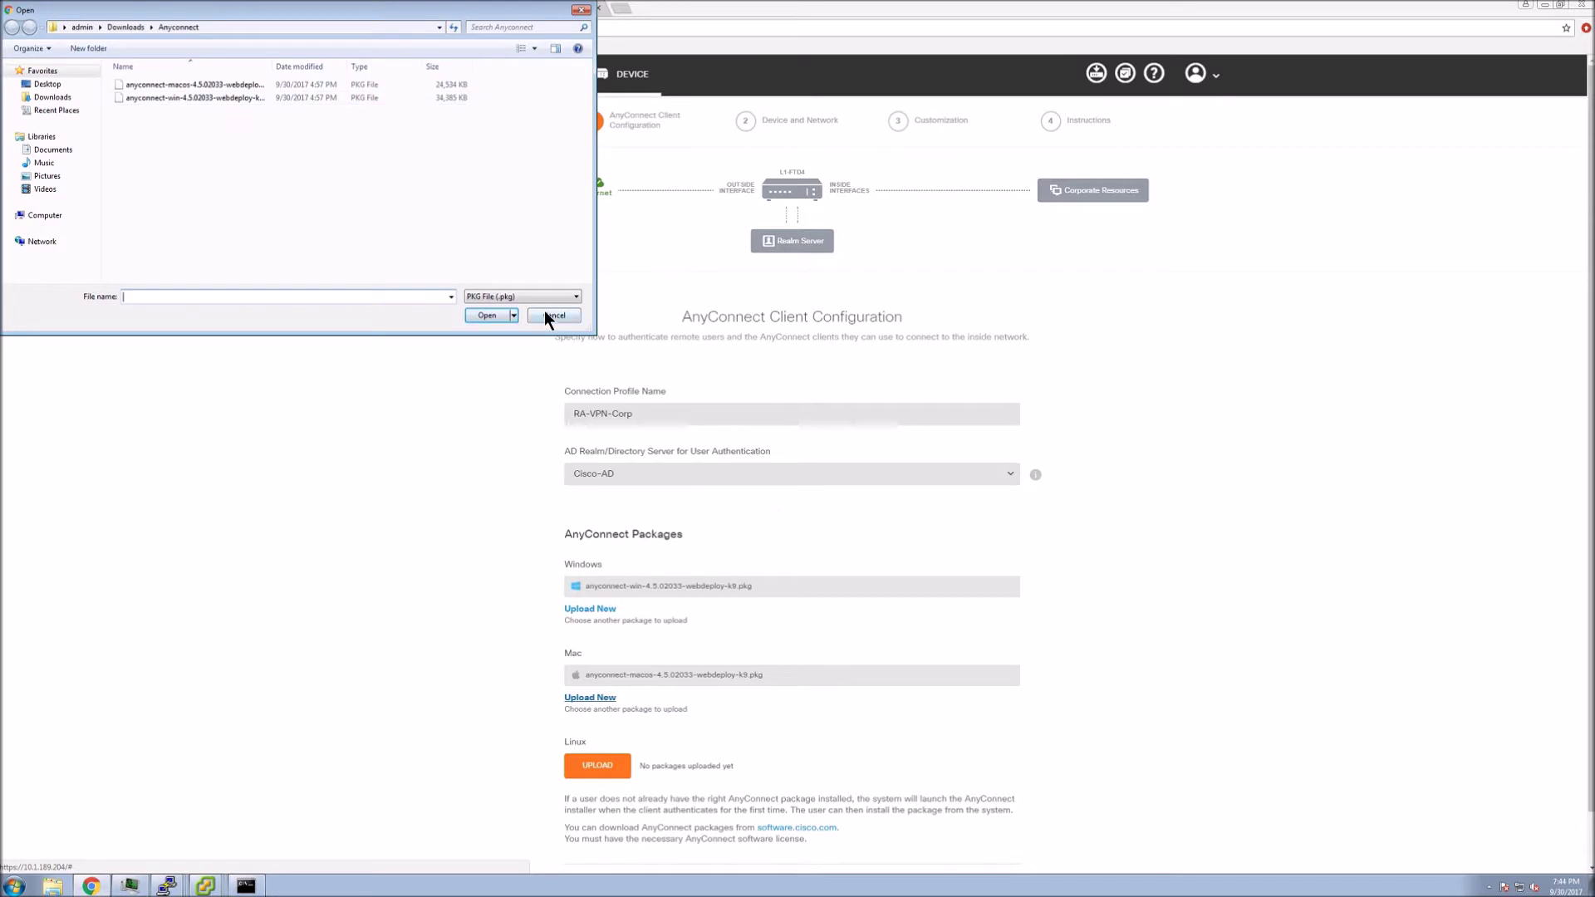
click(545, 314)
scroll(505, 653, down, 1)
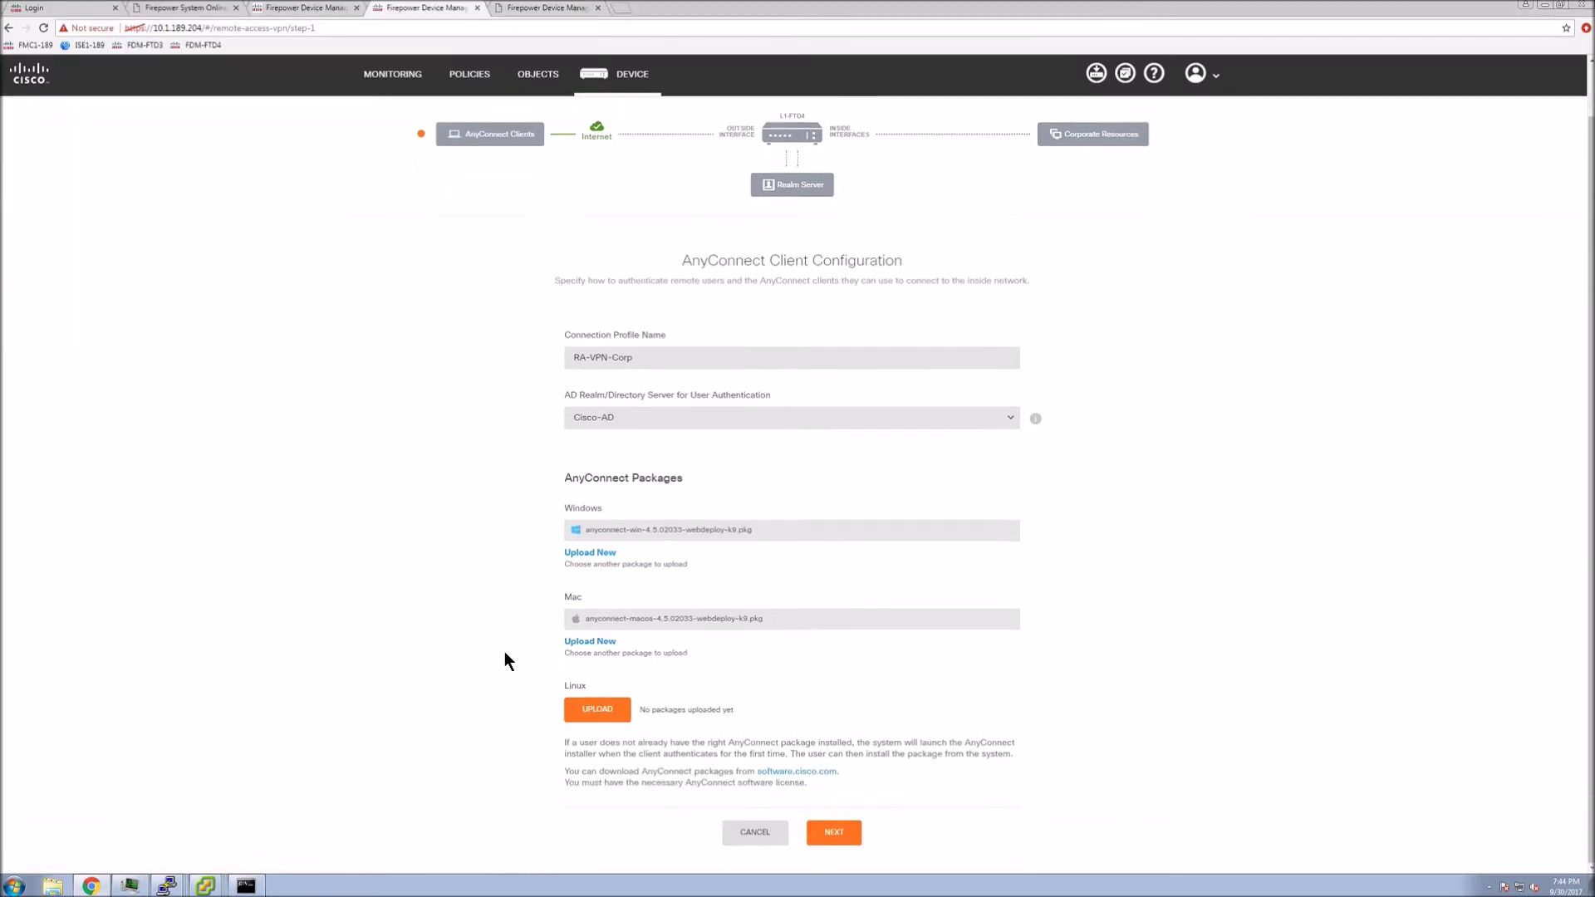
click(832, 833)
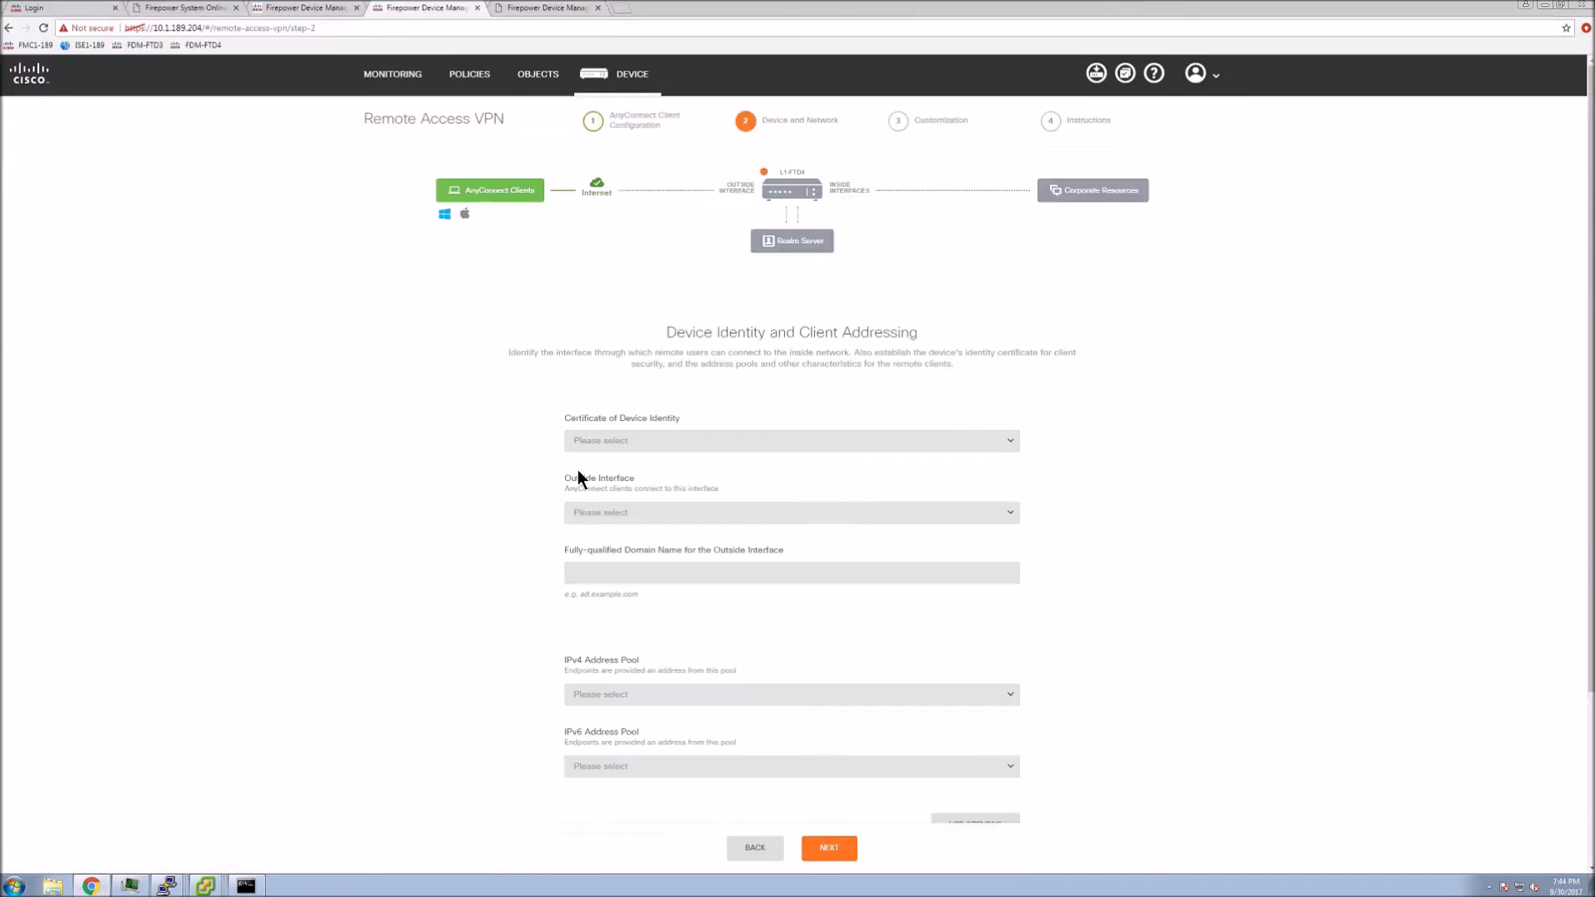
Use DefaultInternalCertificate as identity on the outside interface with FQDN L1-FTD4.cisco.local
click(679, 448)
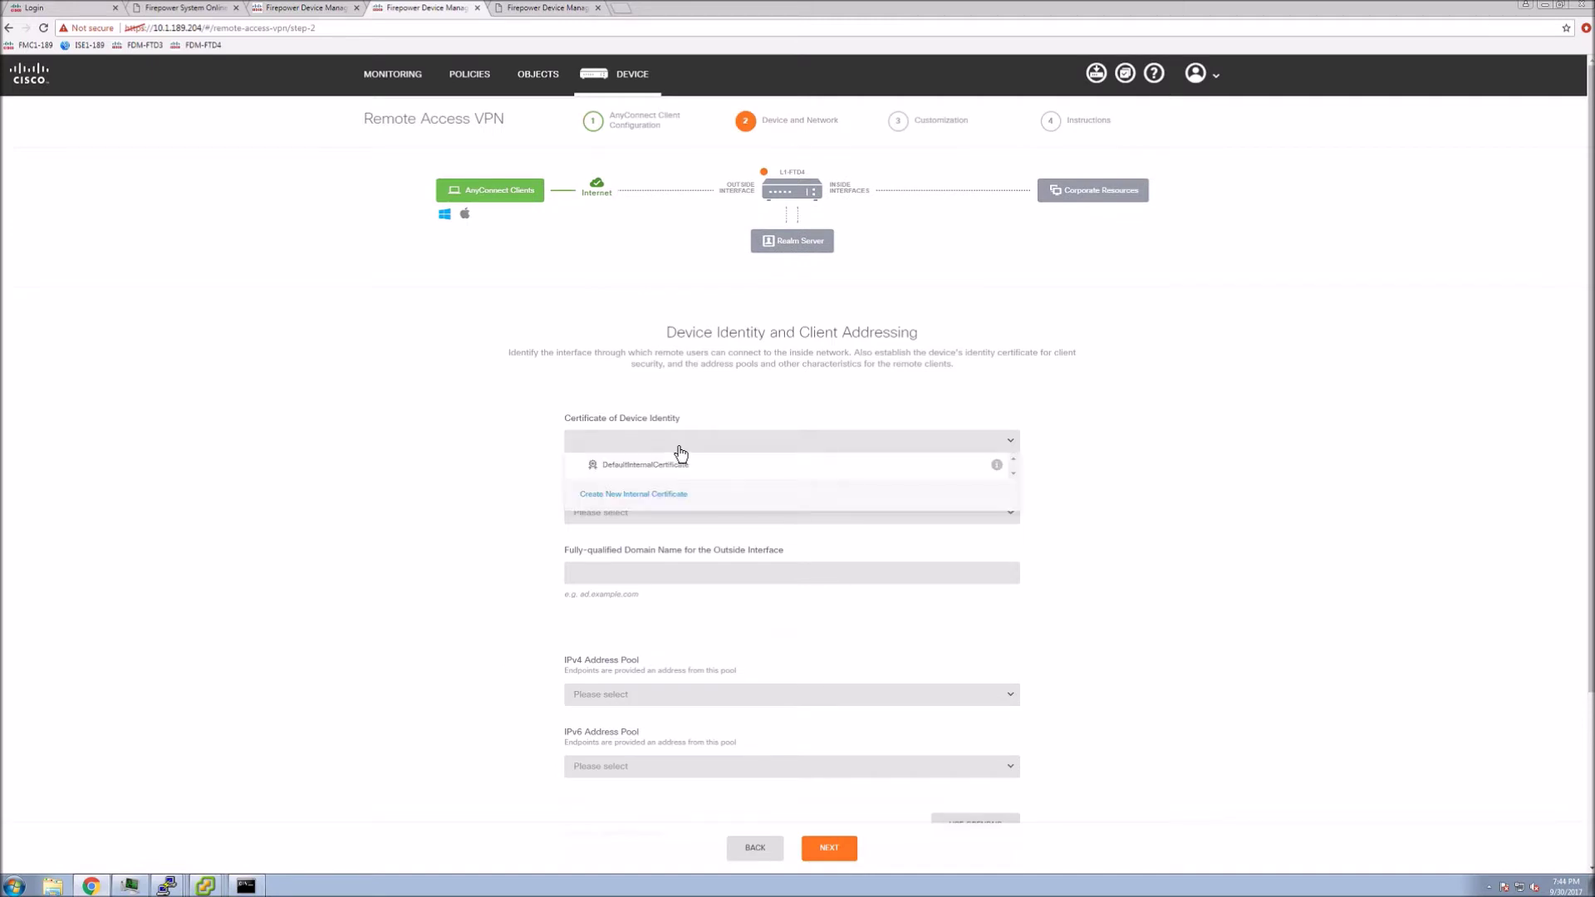
click(622, 466)
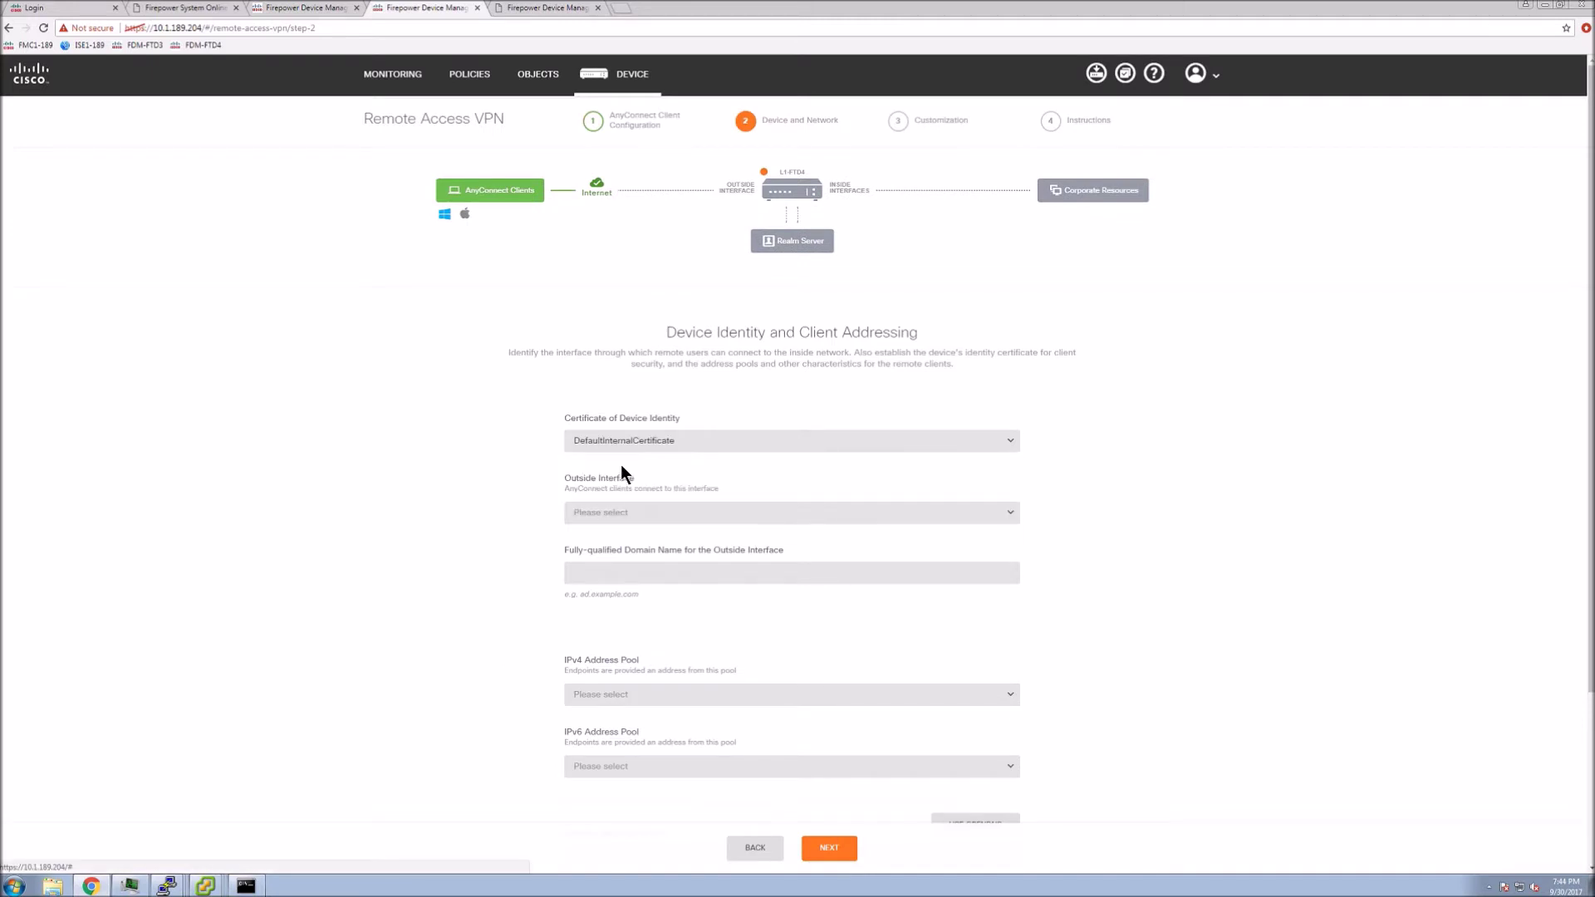
click(663, 515)
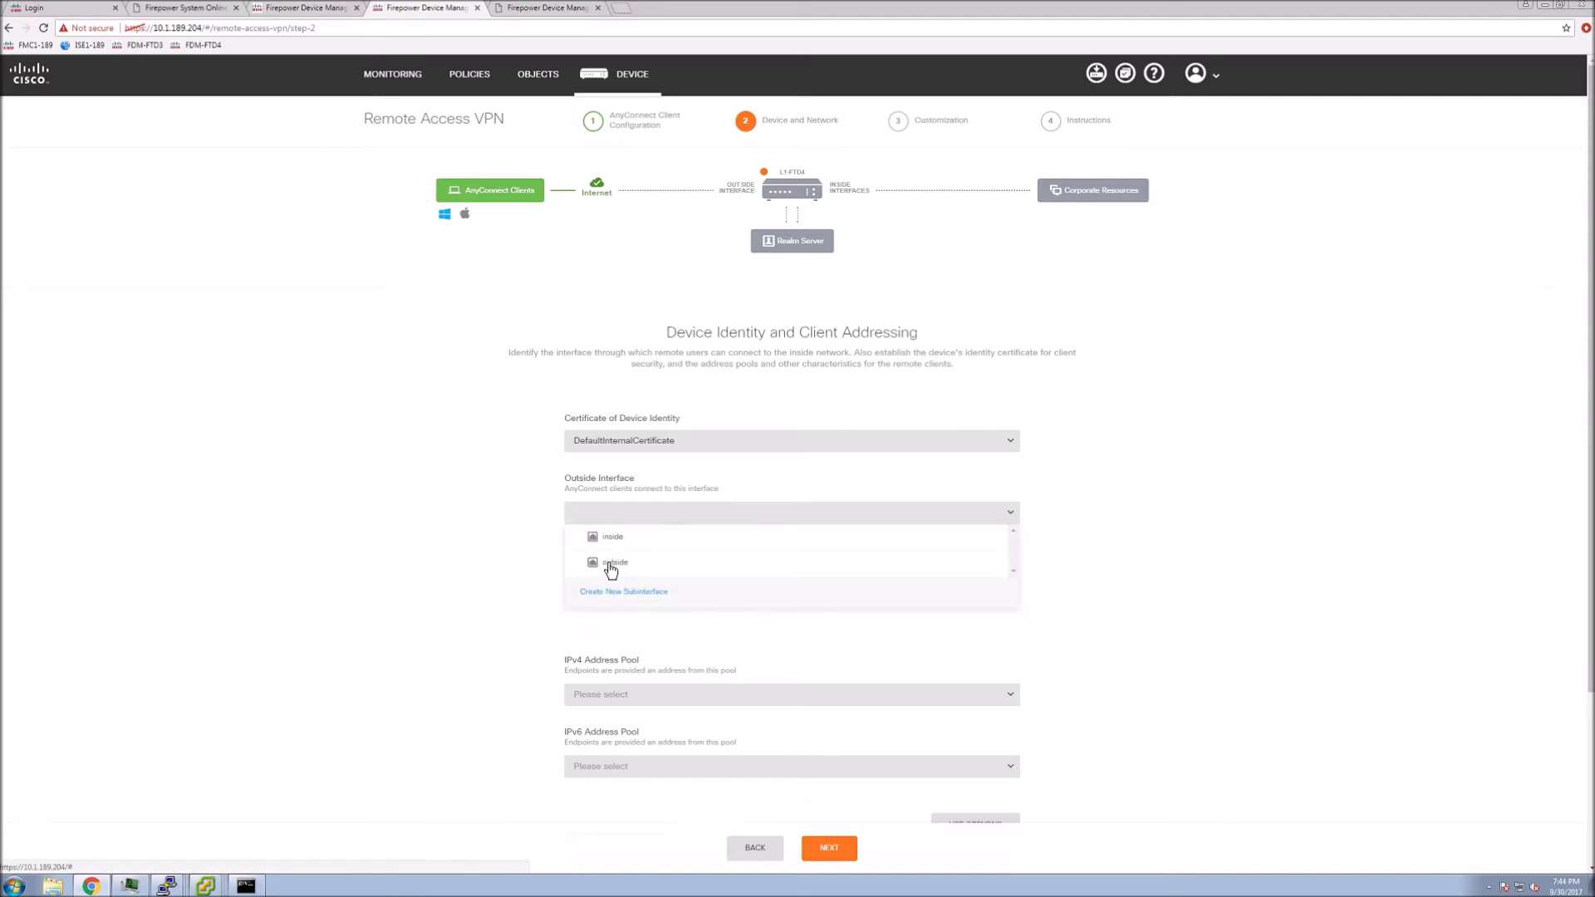
click(612, 565)
click(587, 574)
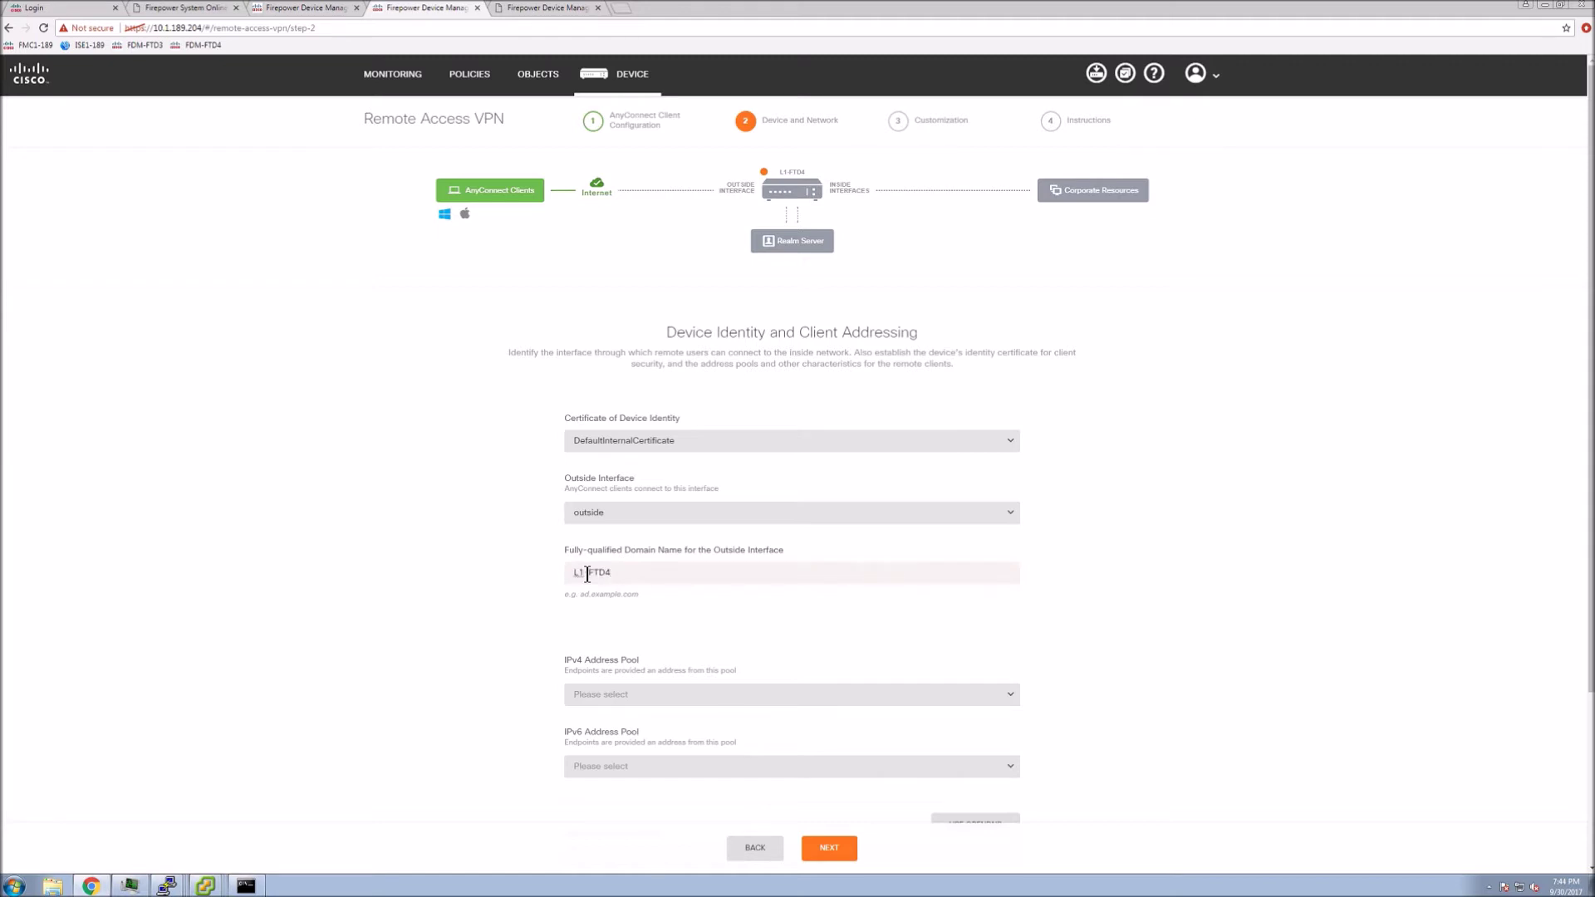
text(L1-FTD4.cisco.local)
click(754, 696)
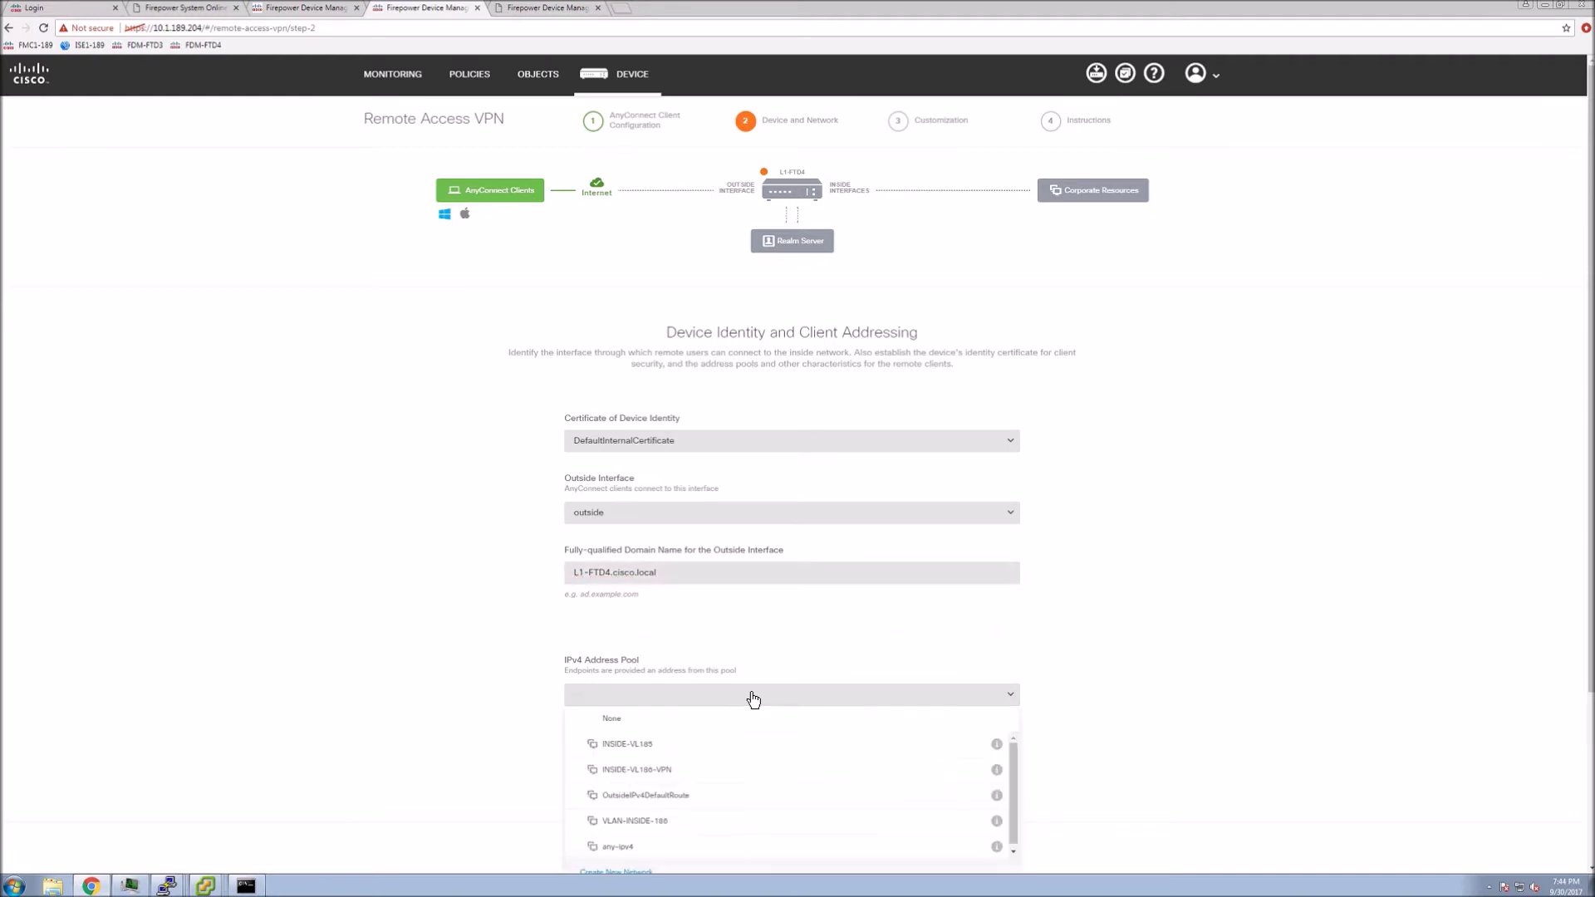
scroll(676, 811, down, 1)
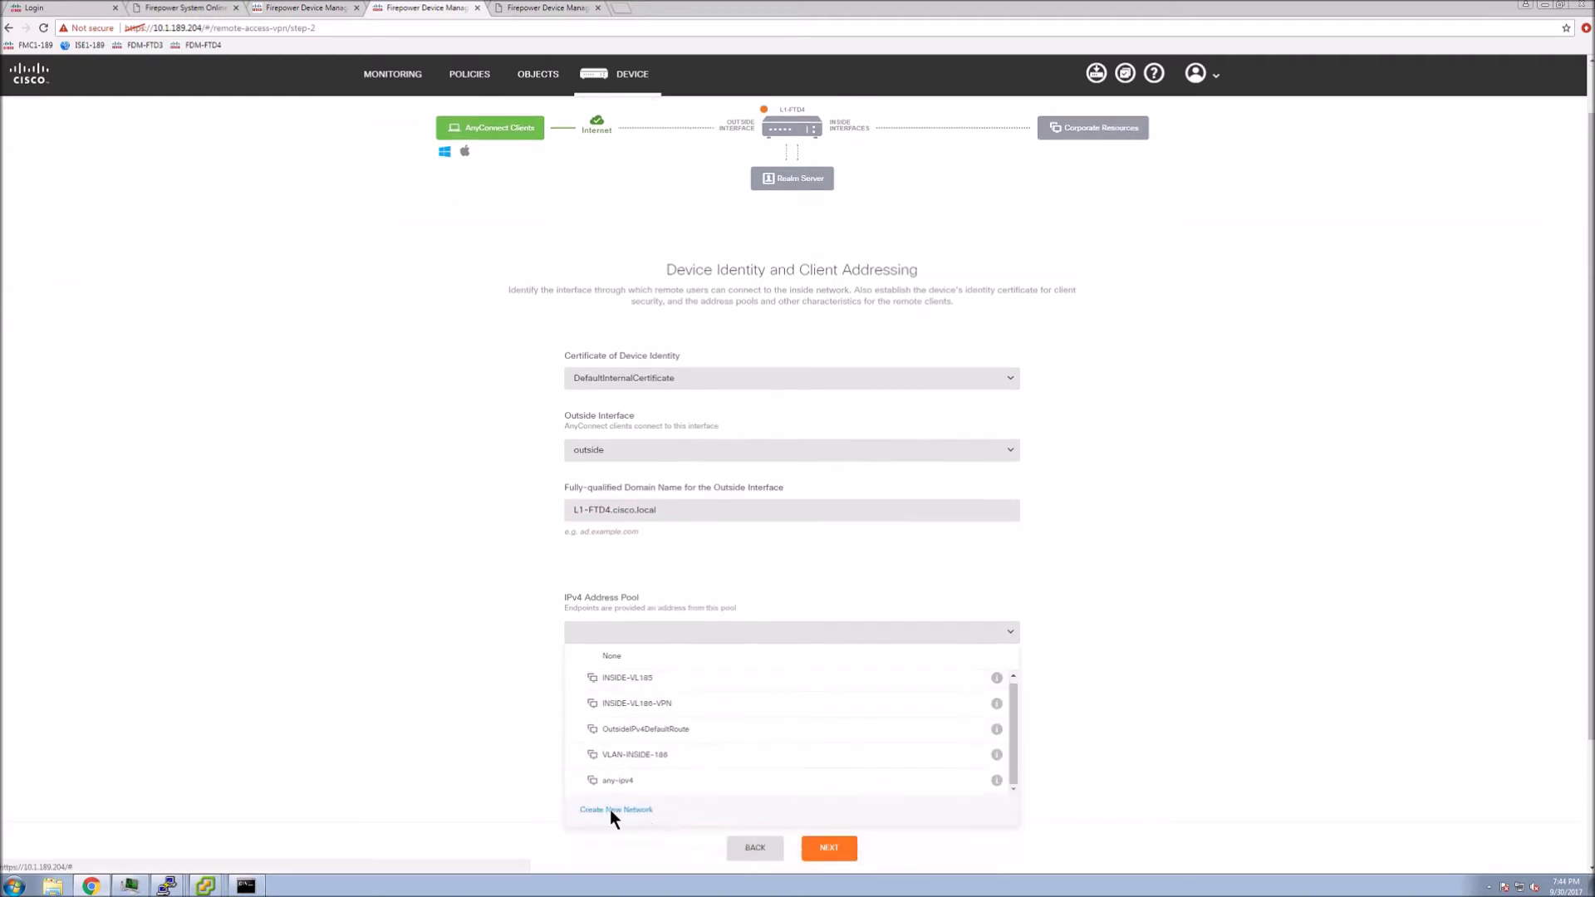
Add a network object named RA-VPN-Pool with network 192.168.100.0/24 and save it
click(615, 811)
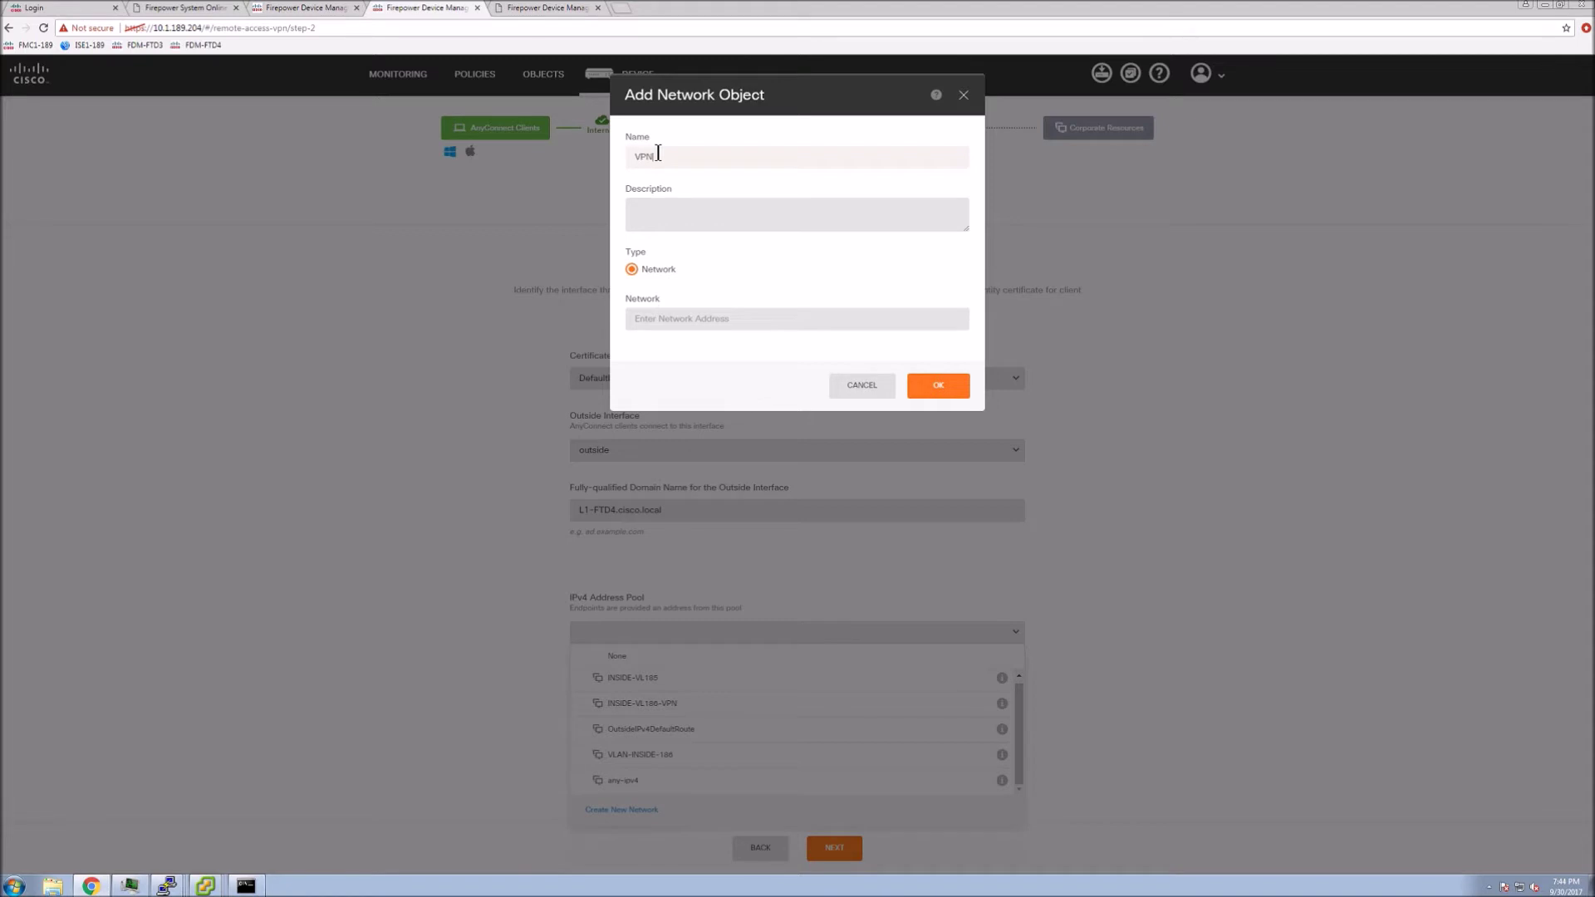
text(VPN)
key(BackSpace)
key(BackSpace)
key(BackSpace)
text(R)
click(661, 319)
text(19)
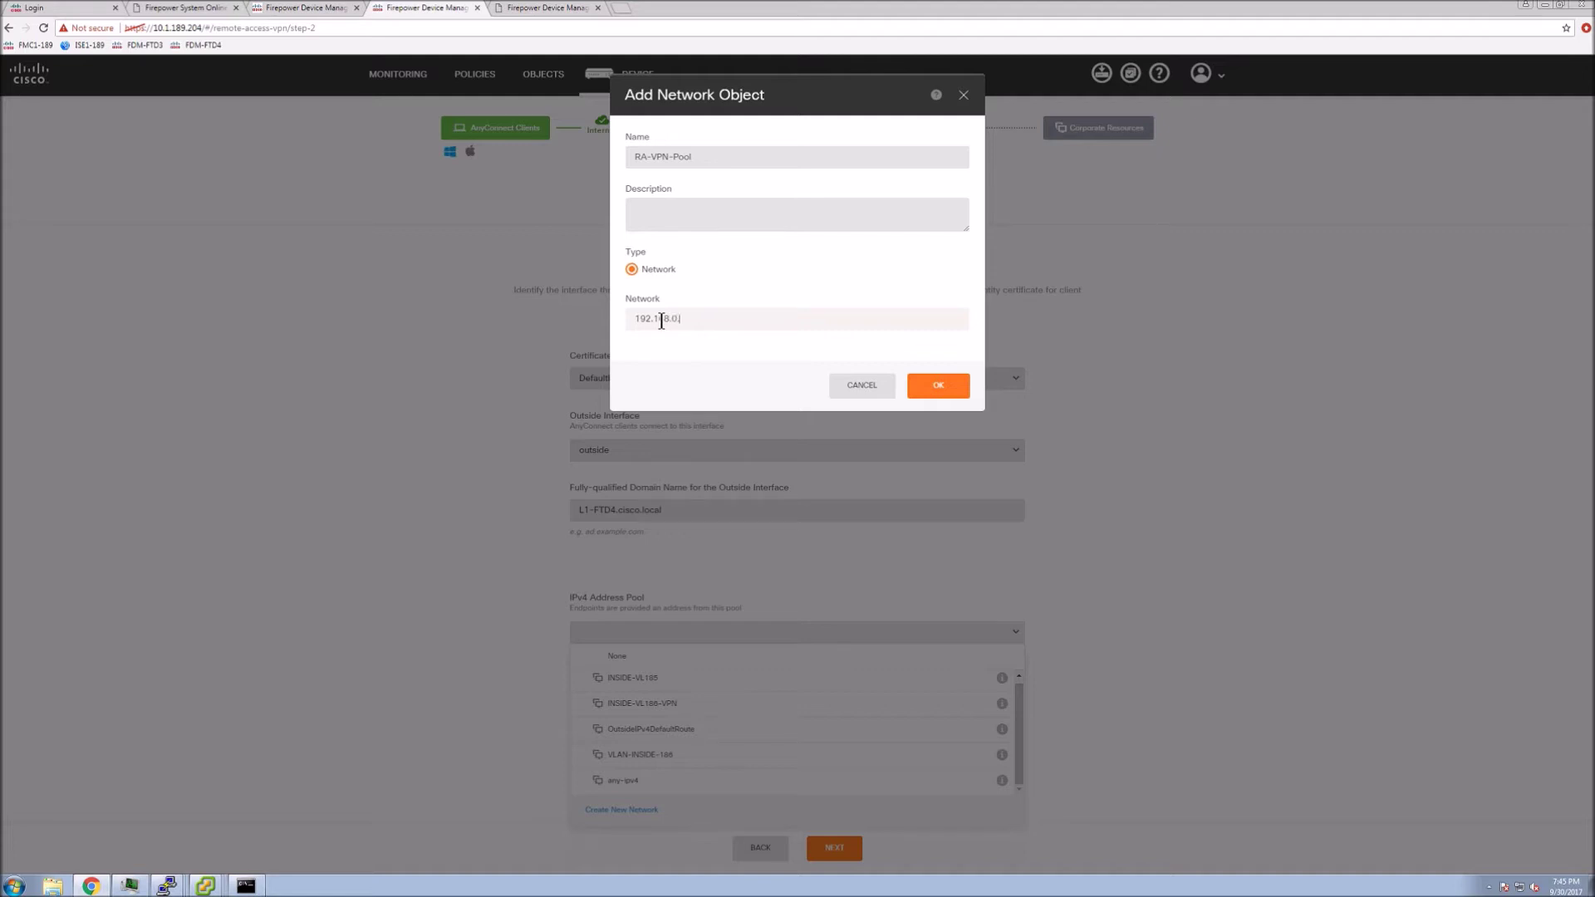
text(2.168.100.0/24)
click(929, 384)
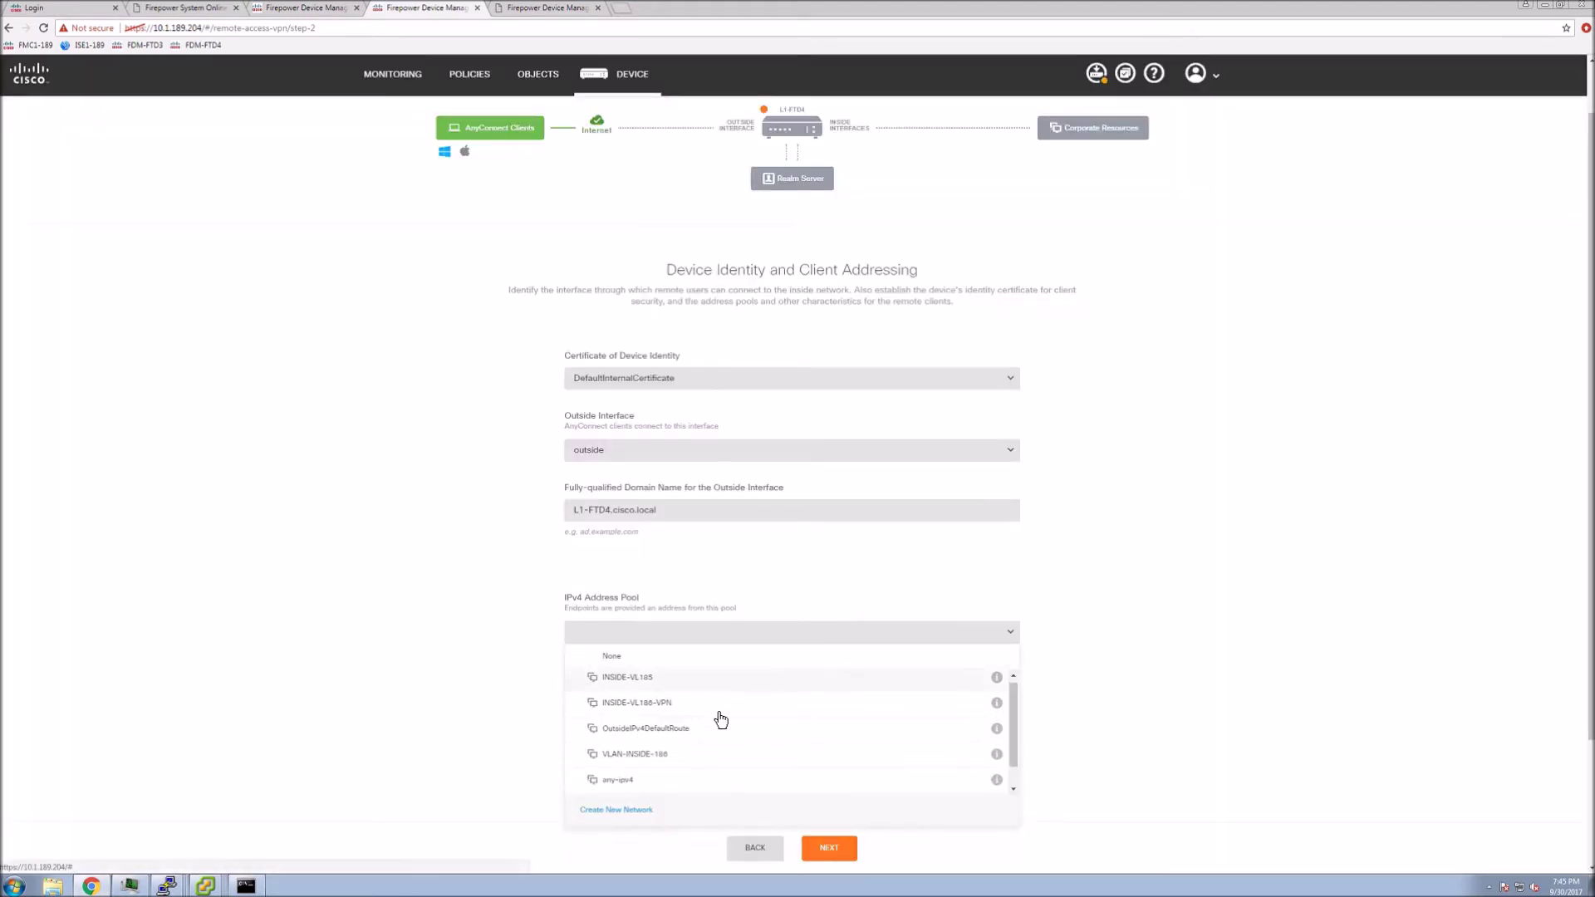
Select RA-VPN-Pool as the IPv4 pool, with primary DNS 10.1.189.100 and search domain cisco.local
scroll(721, 719, down, 2)
click(623, 786)
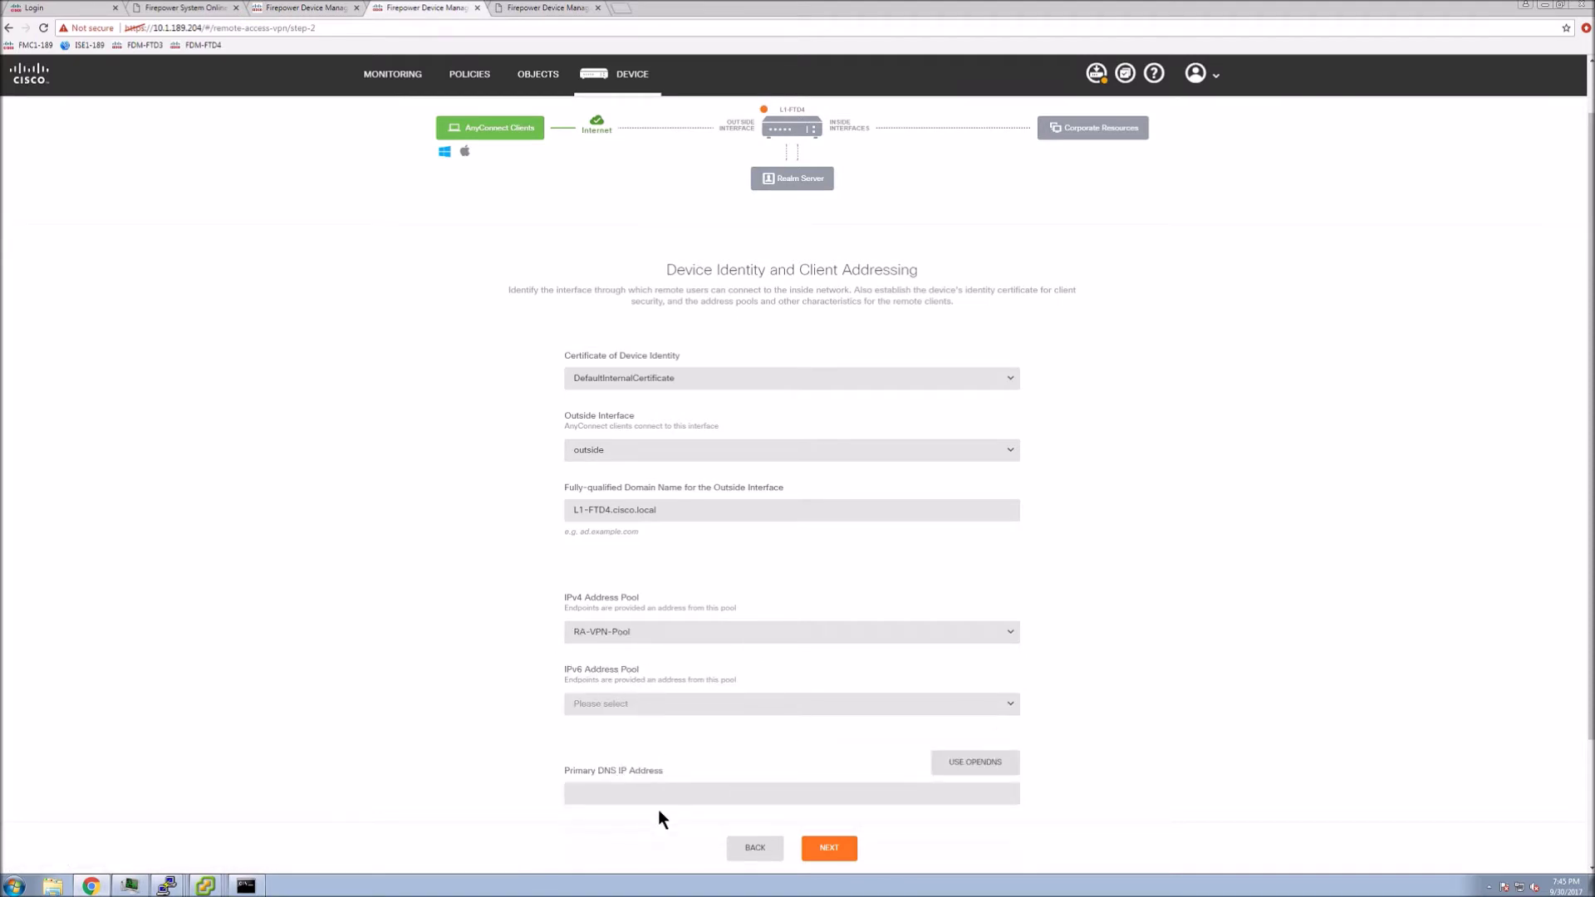
click(612, 796)
text(1)
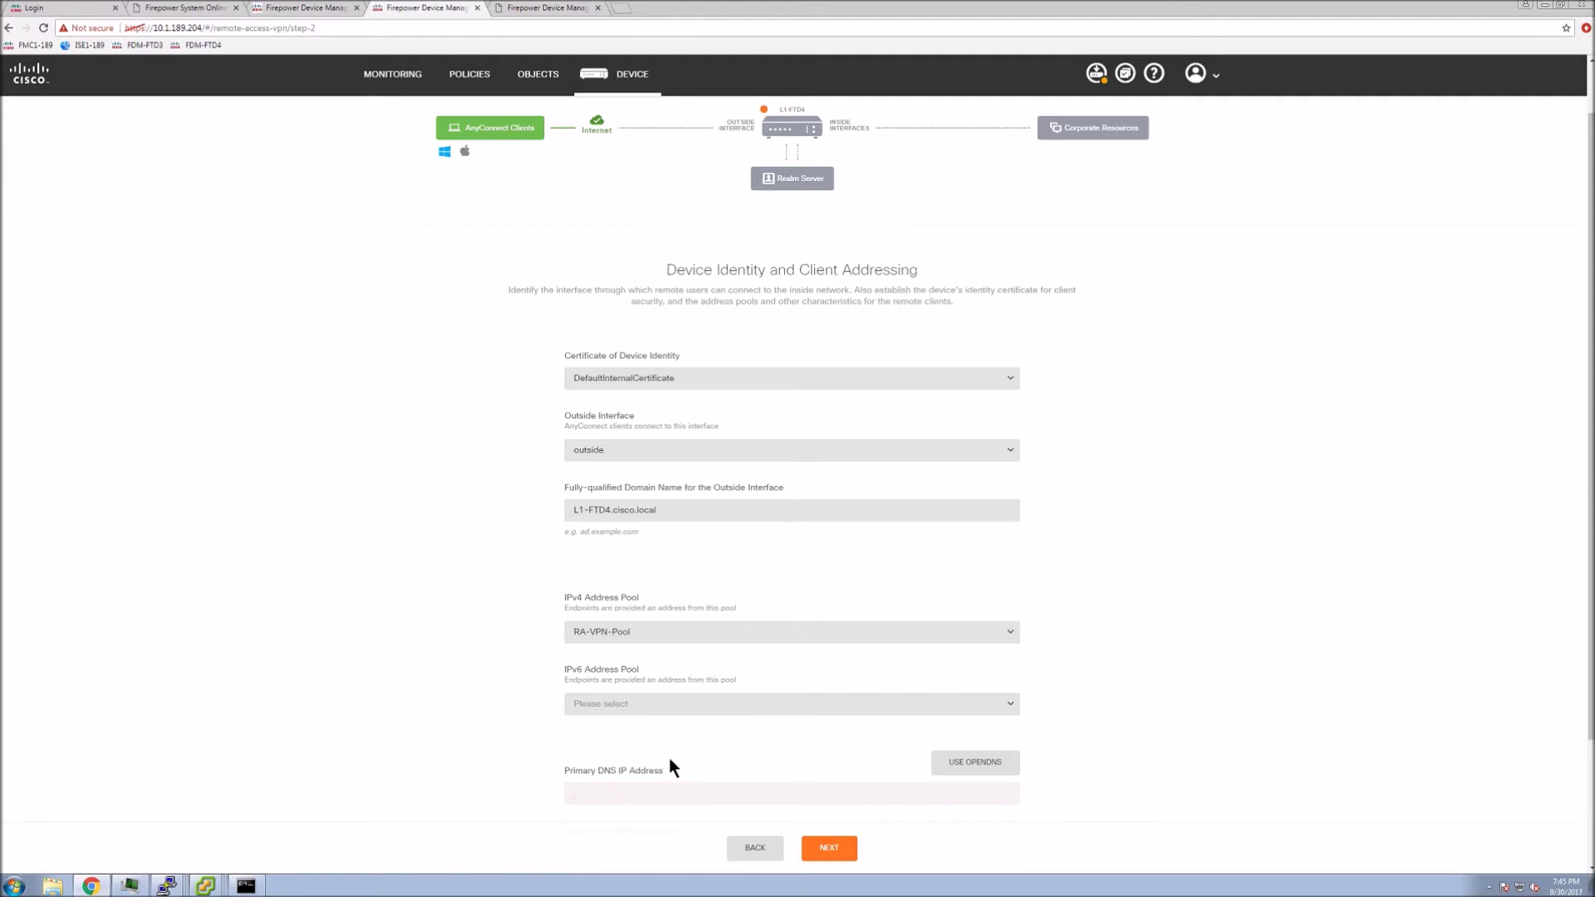
scroll(669, 768, down, 2)
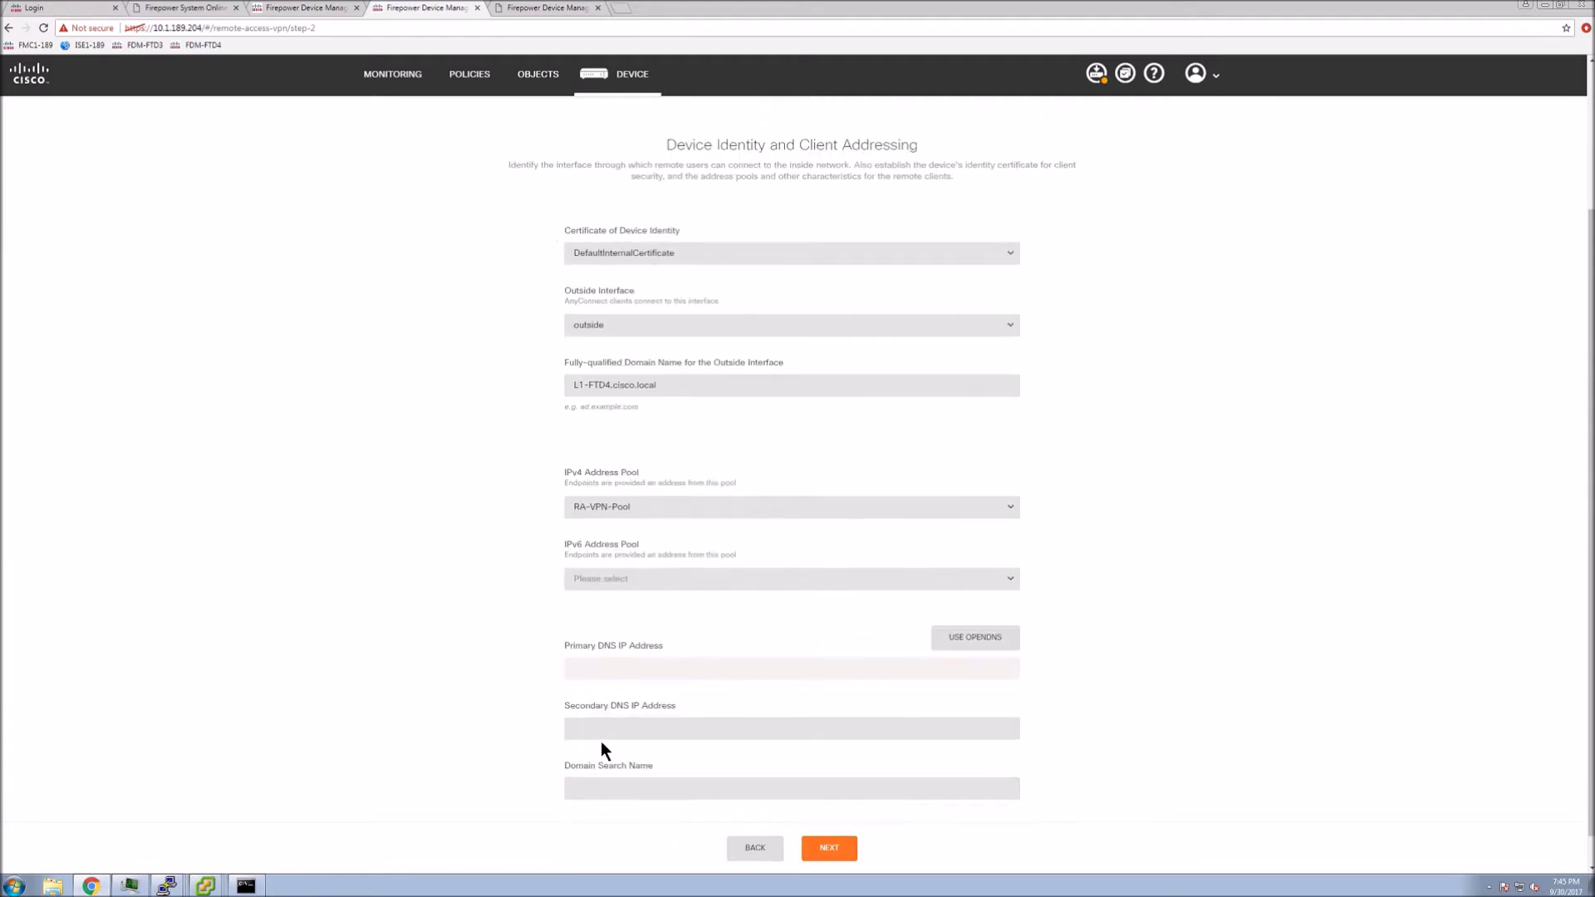
text(10.1.189.100)
click(591, 786)
text(cisco)
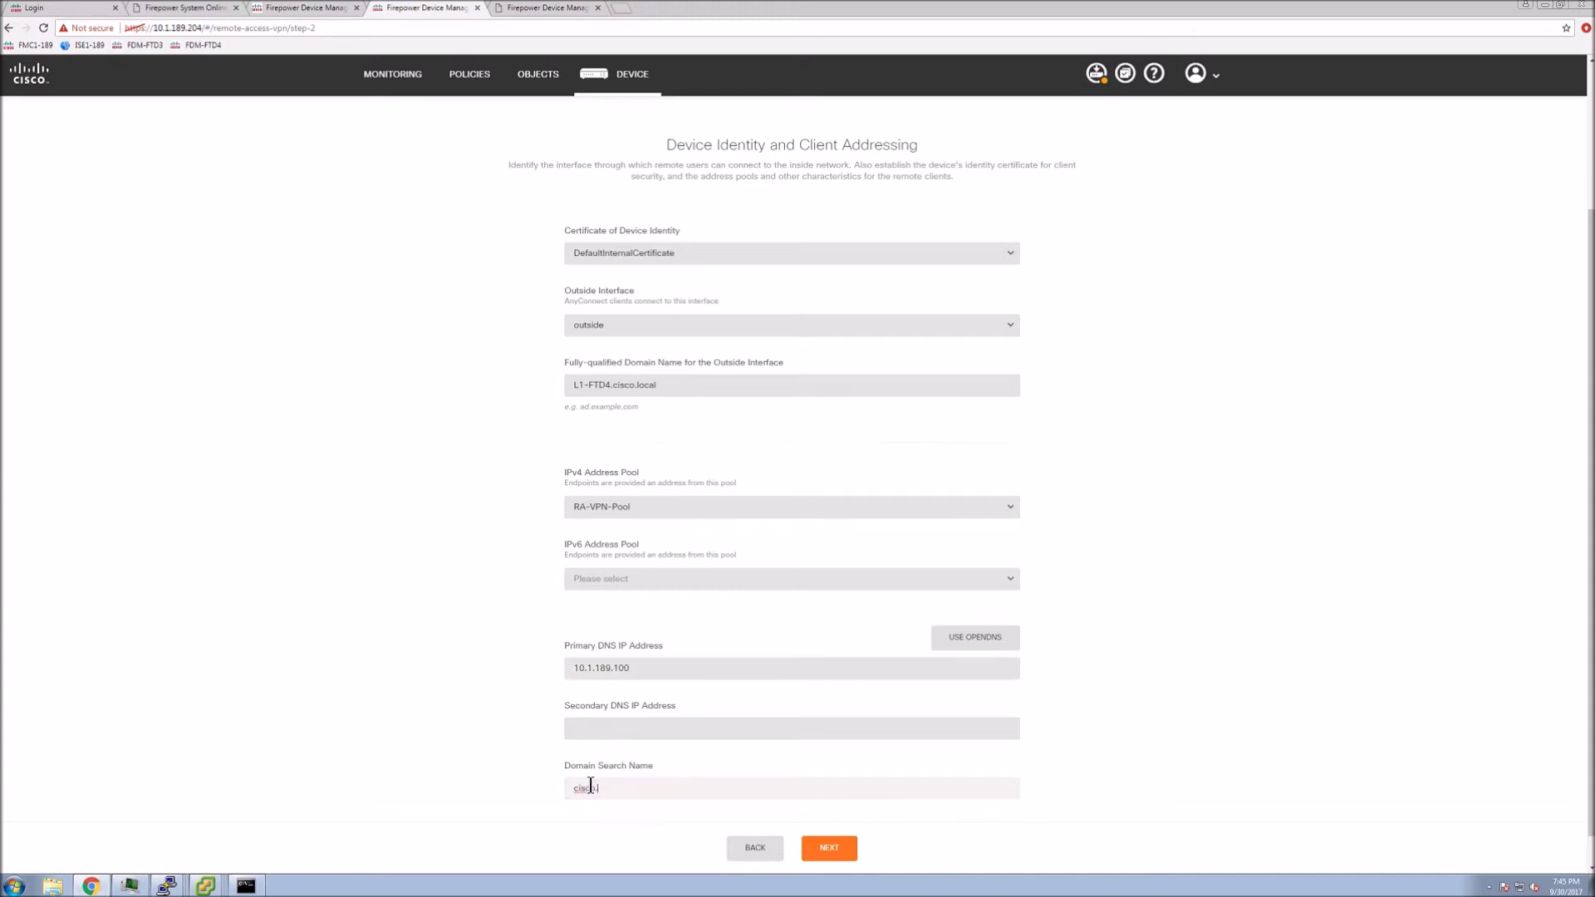
text(.local)
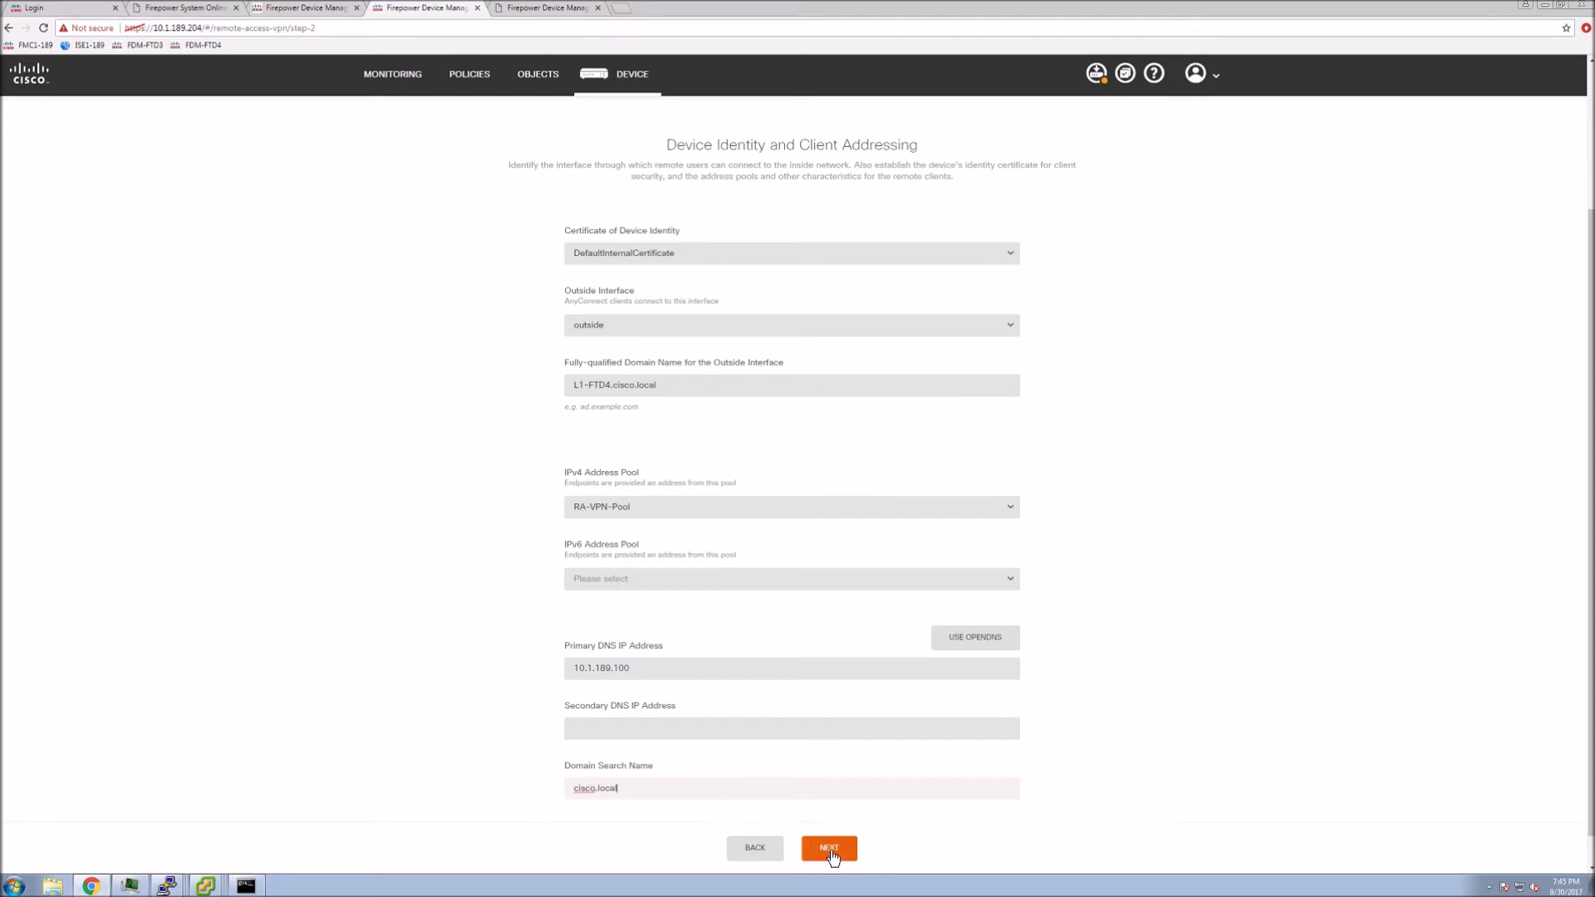
click(829, 848)
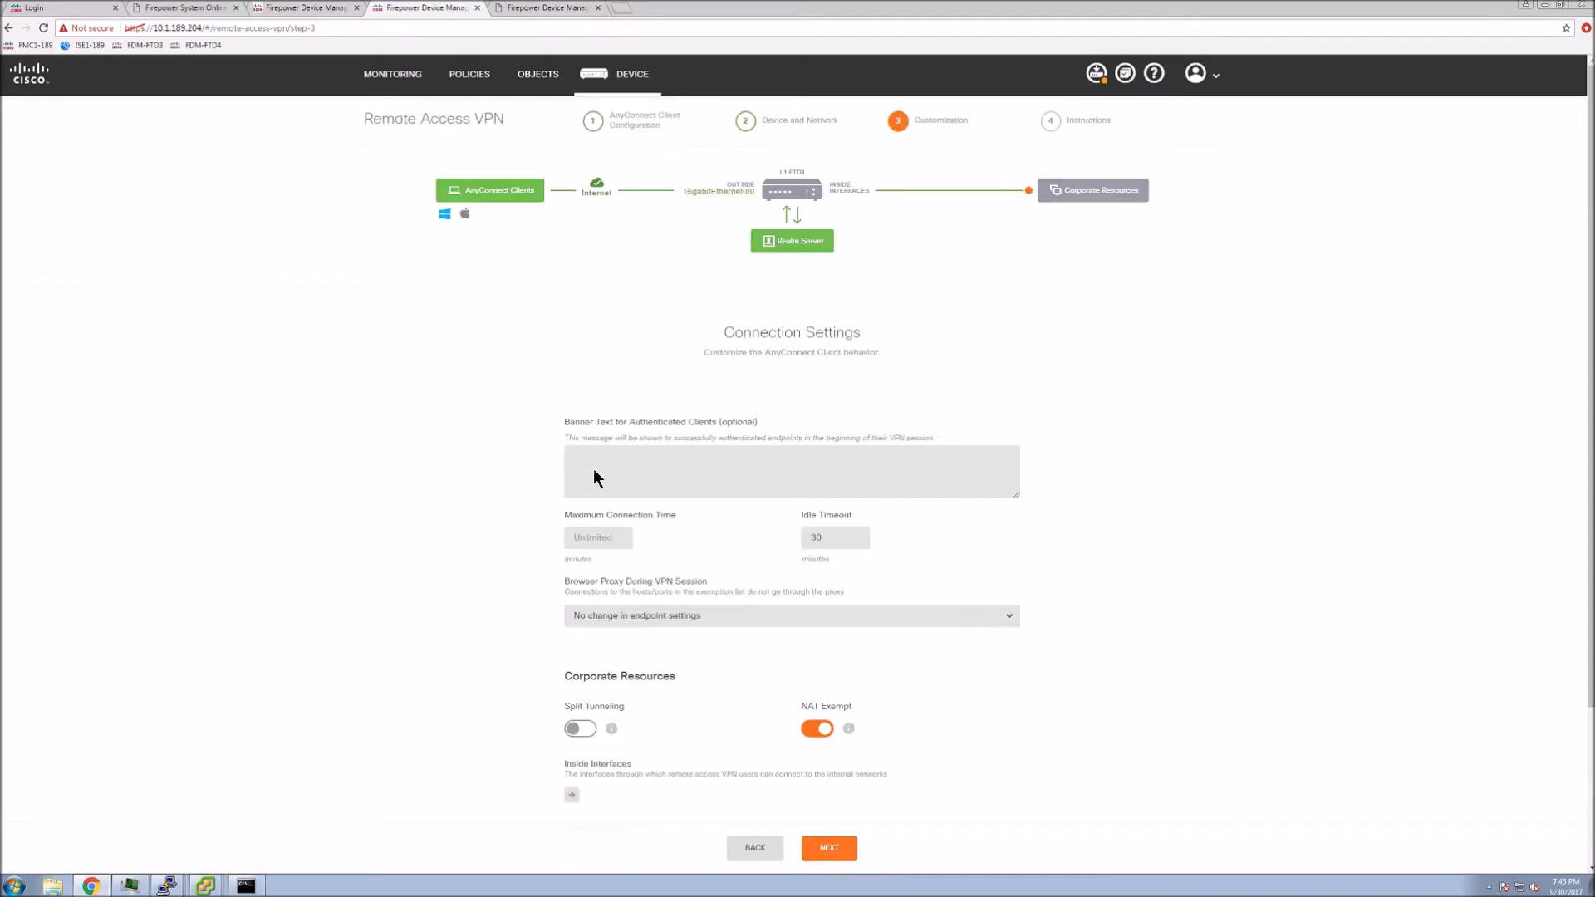
Enter the authenticated-client banner text 'This is Cisco.Local Domain!'
click(593, 470)
text(This is Cisco.Local Domain)
scroll(696, 739, down, 2)
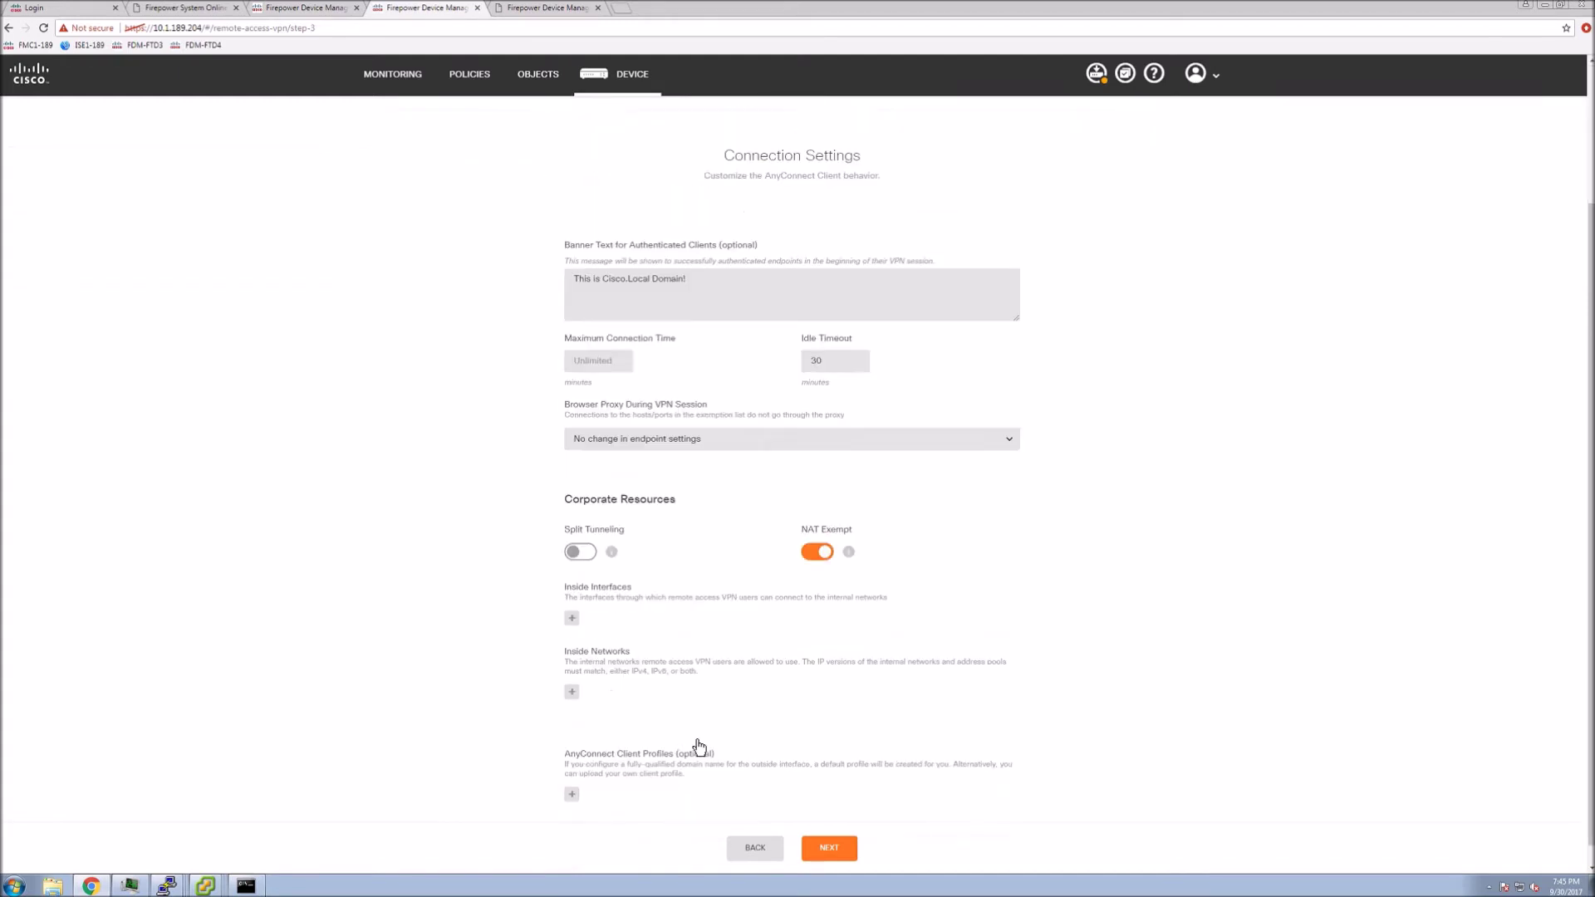
Add inside as the inside interface and INSIDE-VL185 as the inside network
click(572, 597)
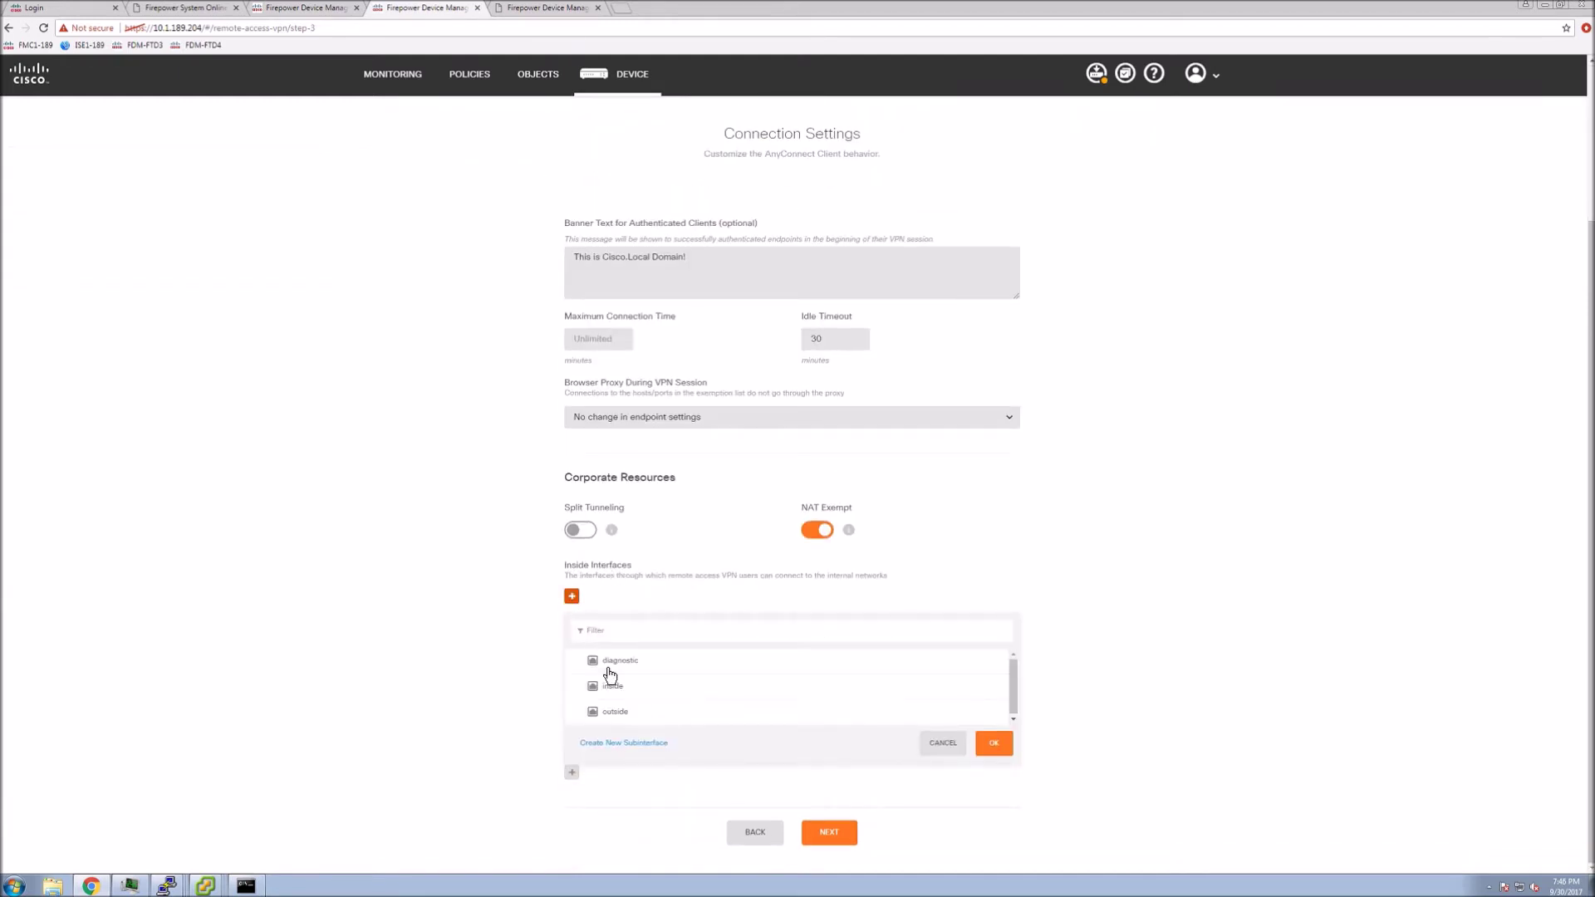
click(612, 686)
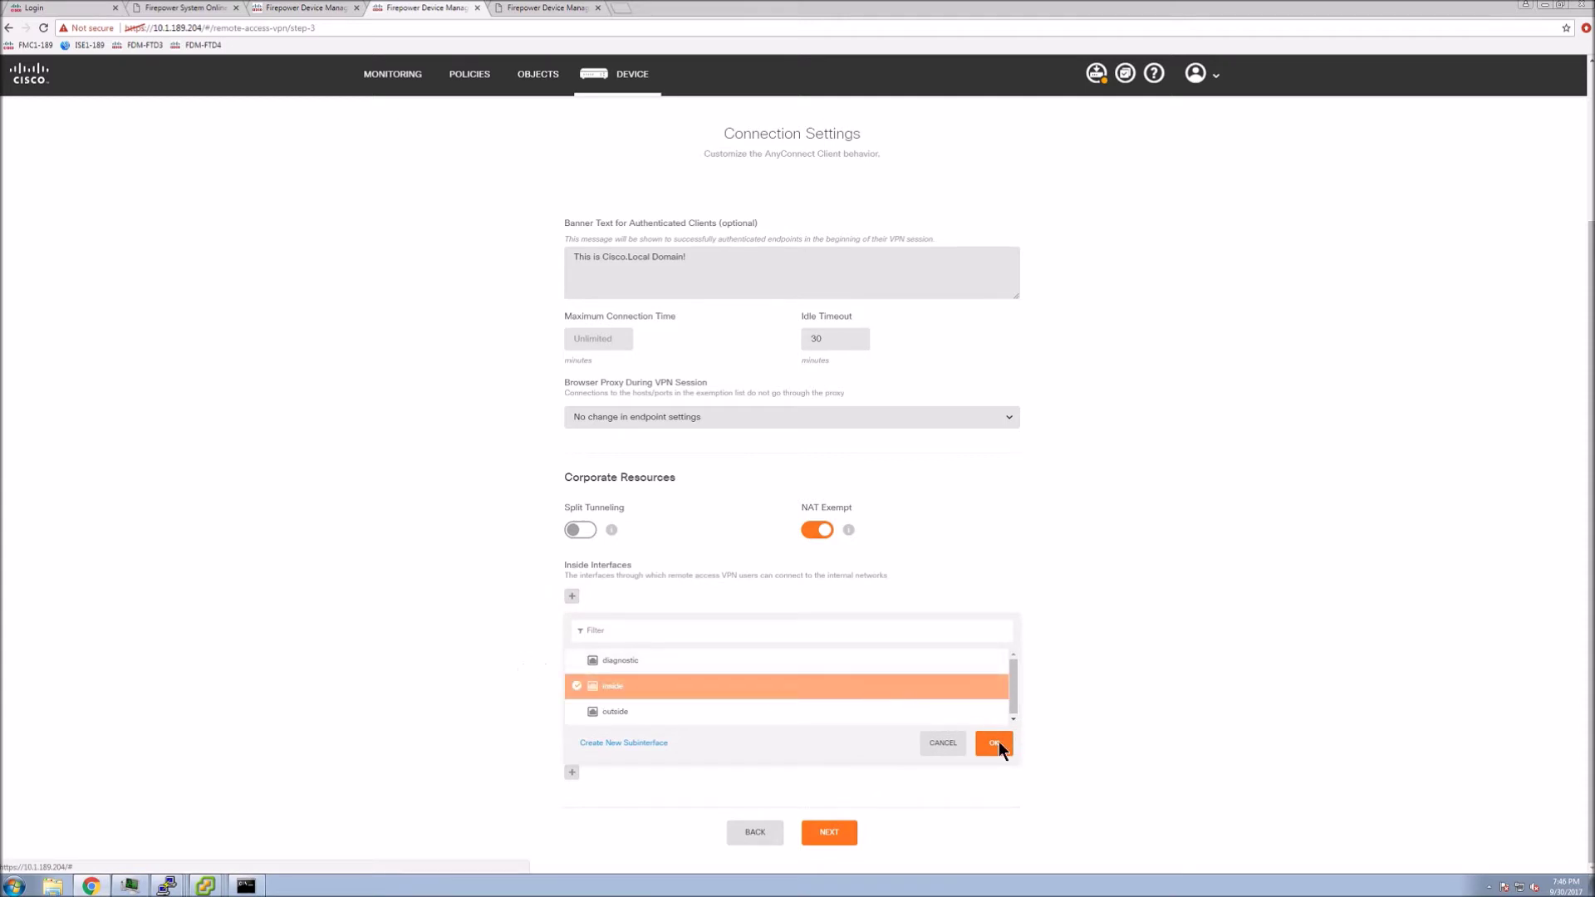
click(994, 744)
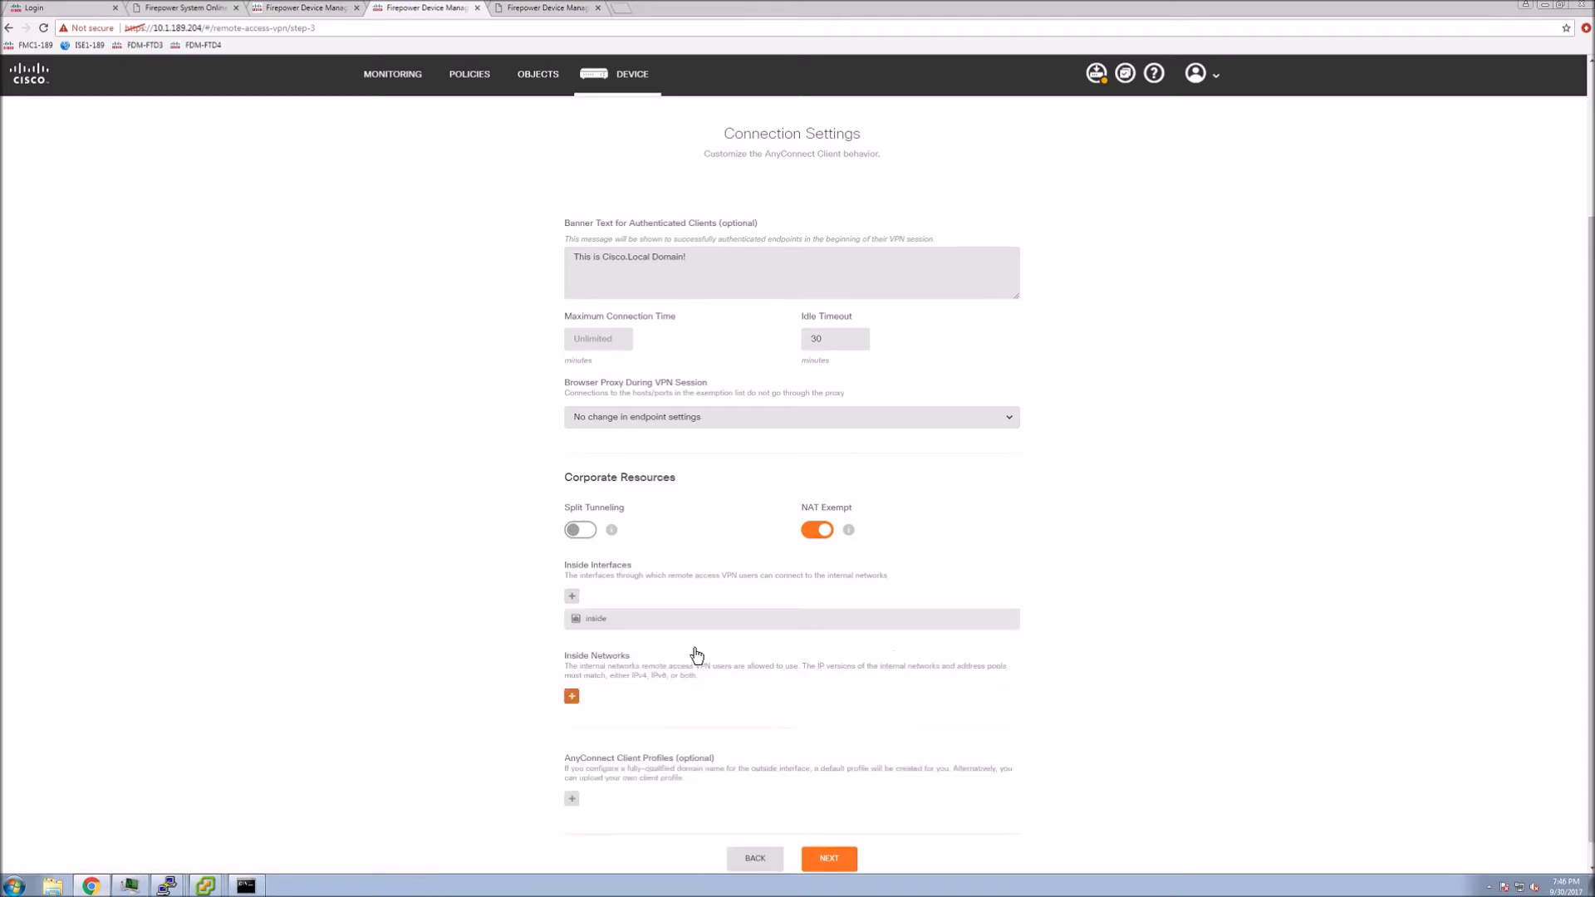
click(572, 697)
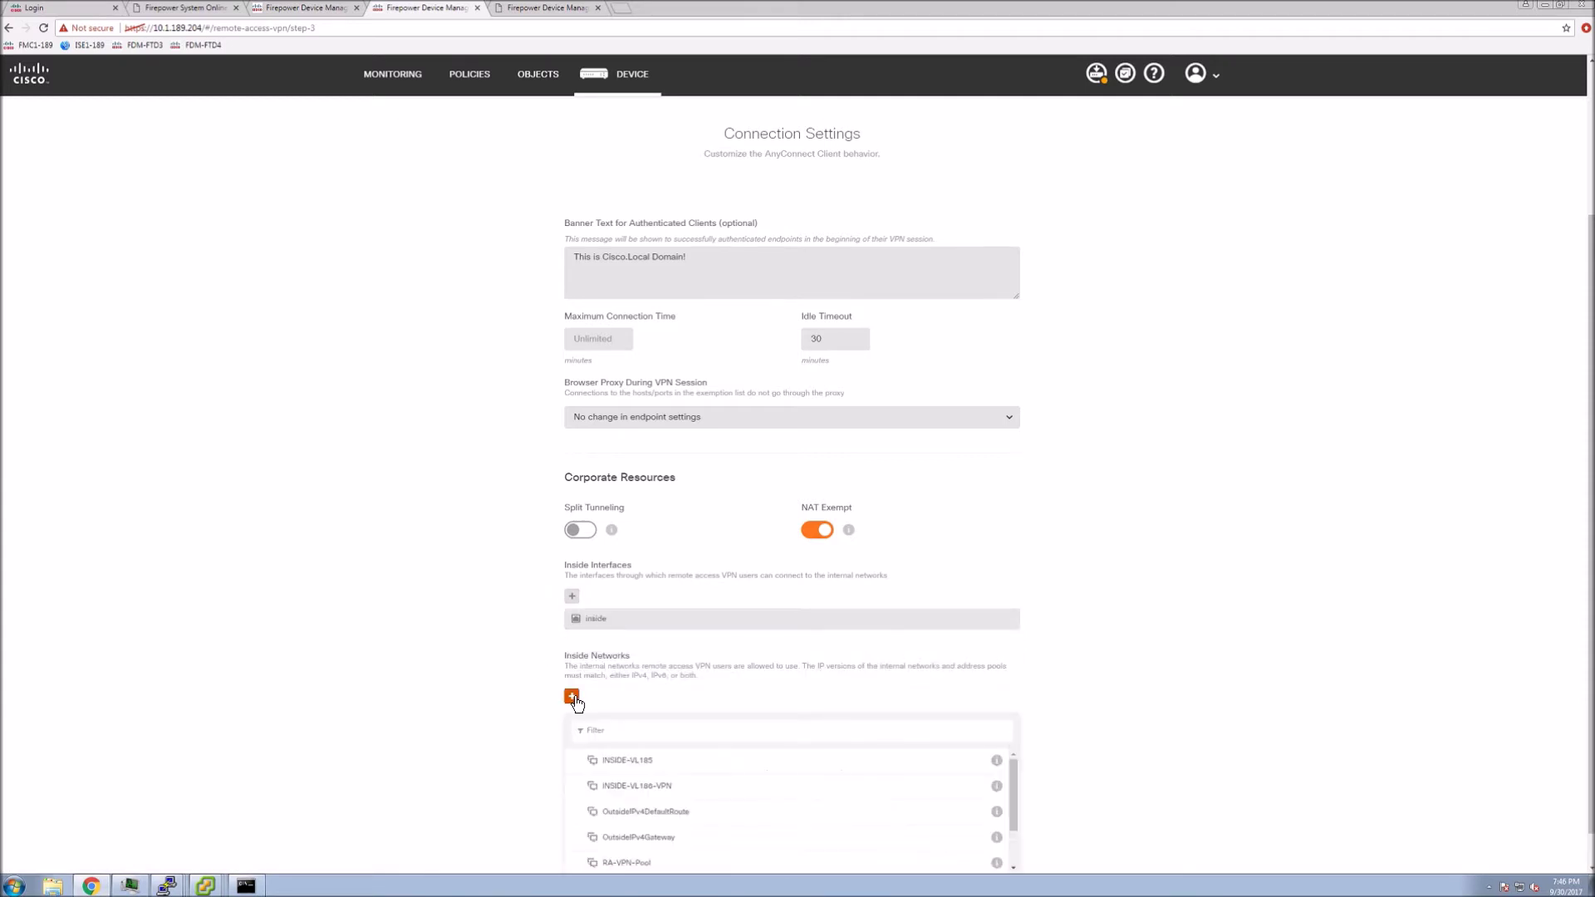
click(642, 769)
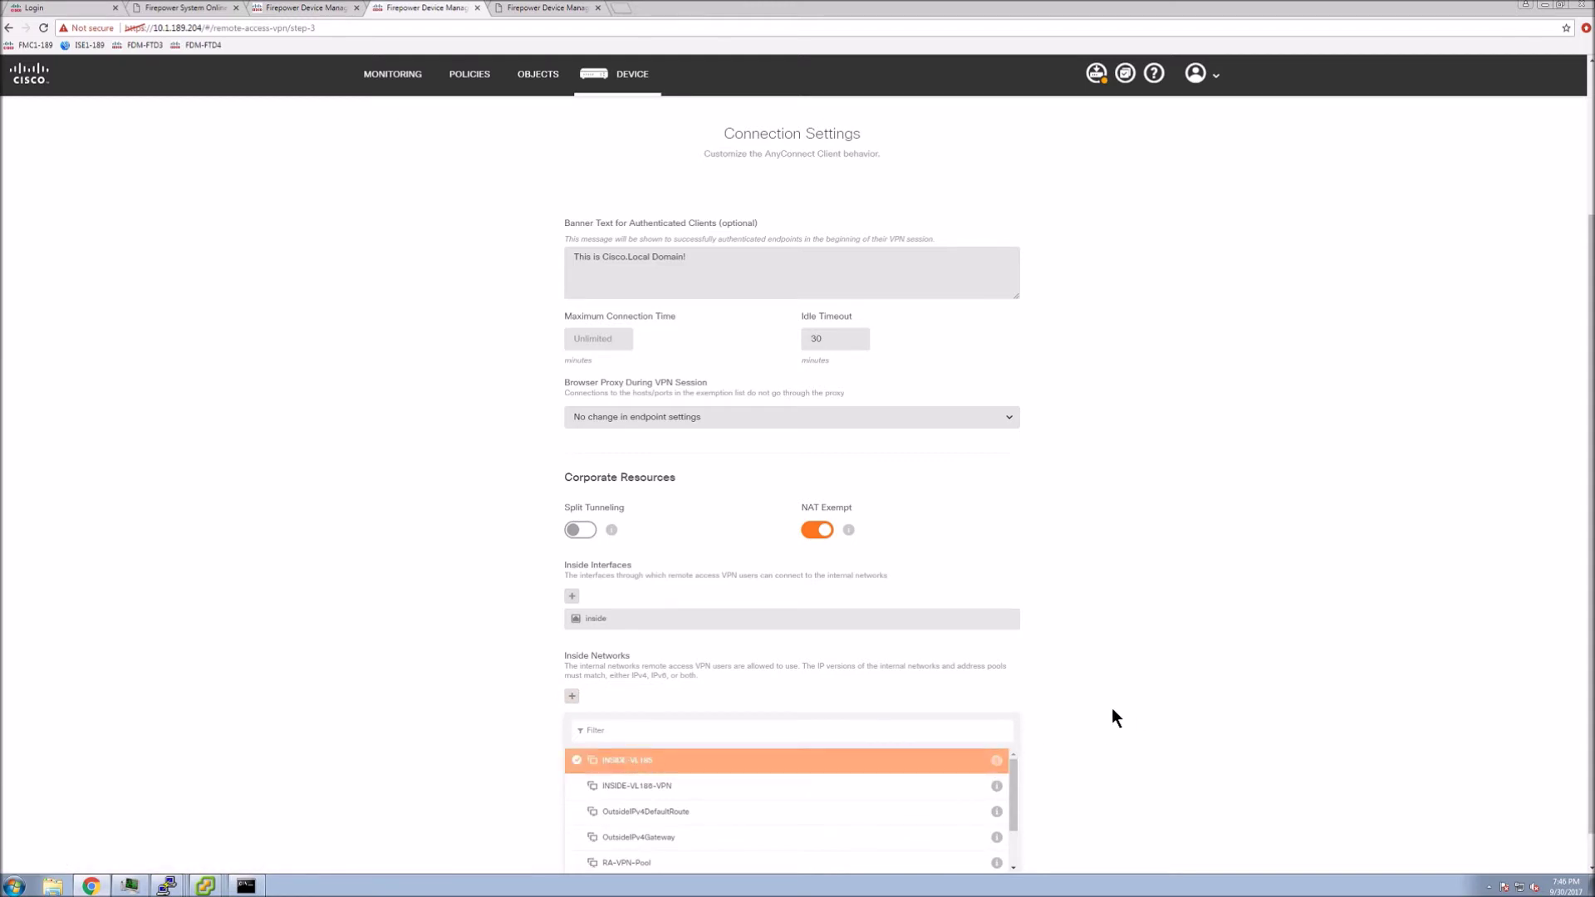
scroll(1111, 708, down, 1)
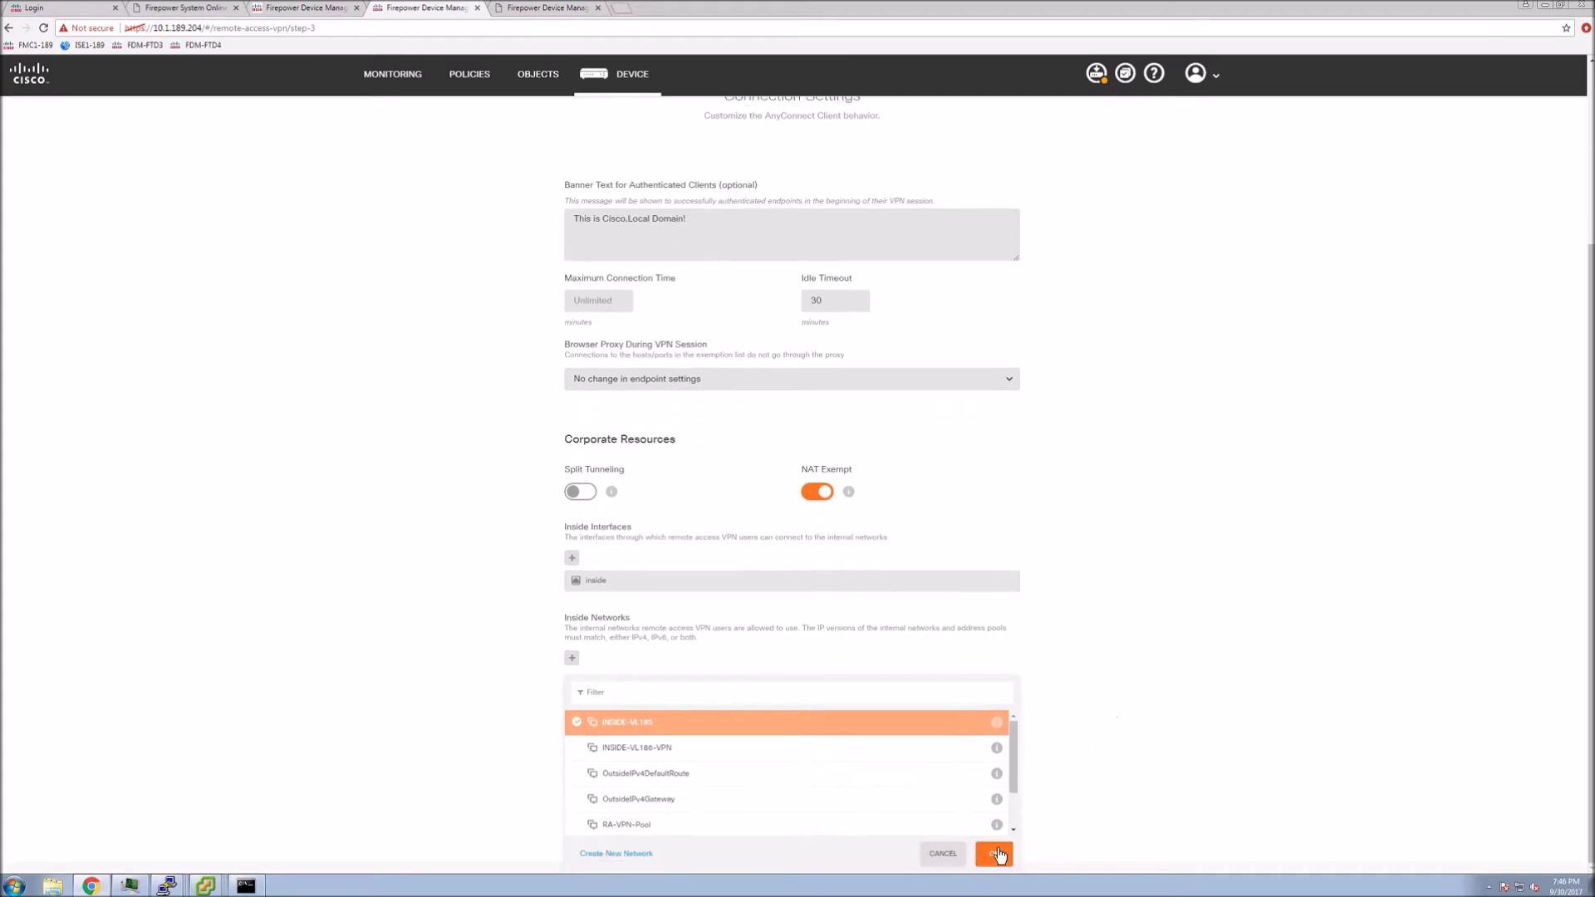
click(998, 854)
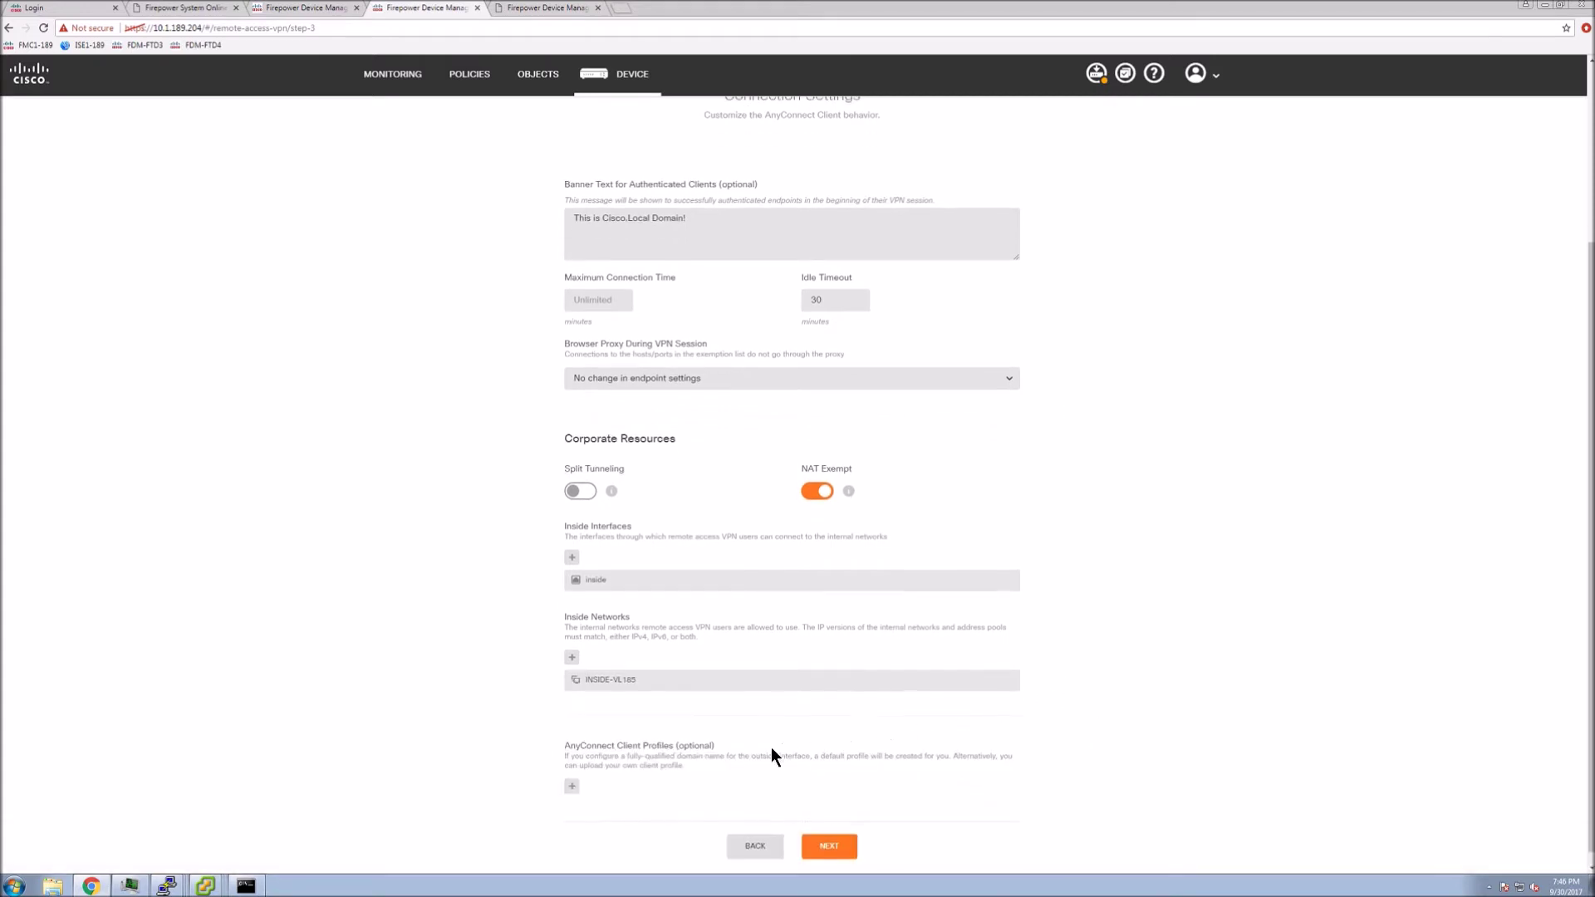
Scroll through the RA-VPN-Corp summary to review it, then move on to the Objects pages
scroll(689, 747, down, 1)
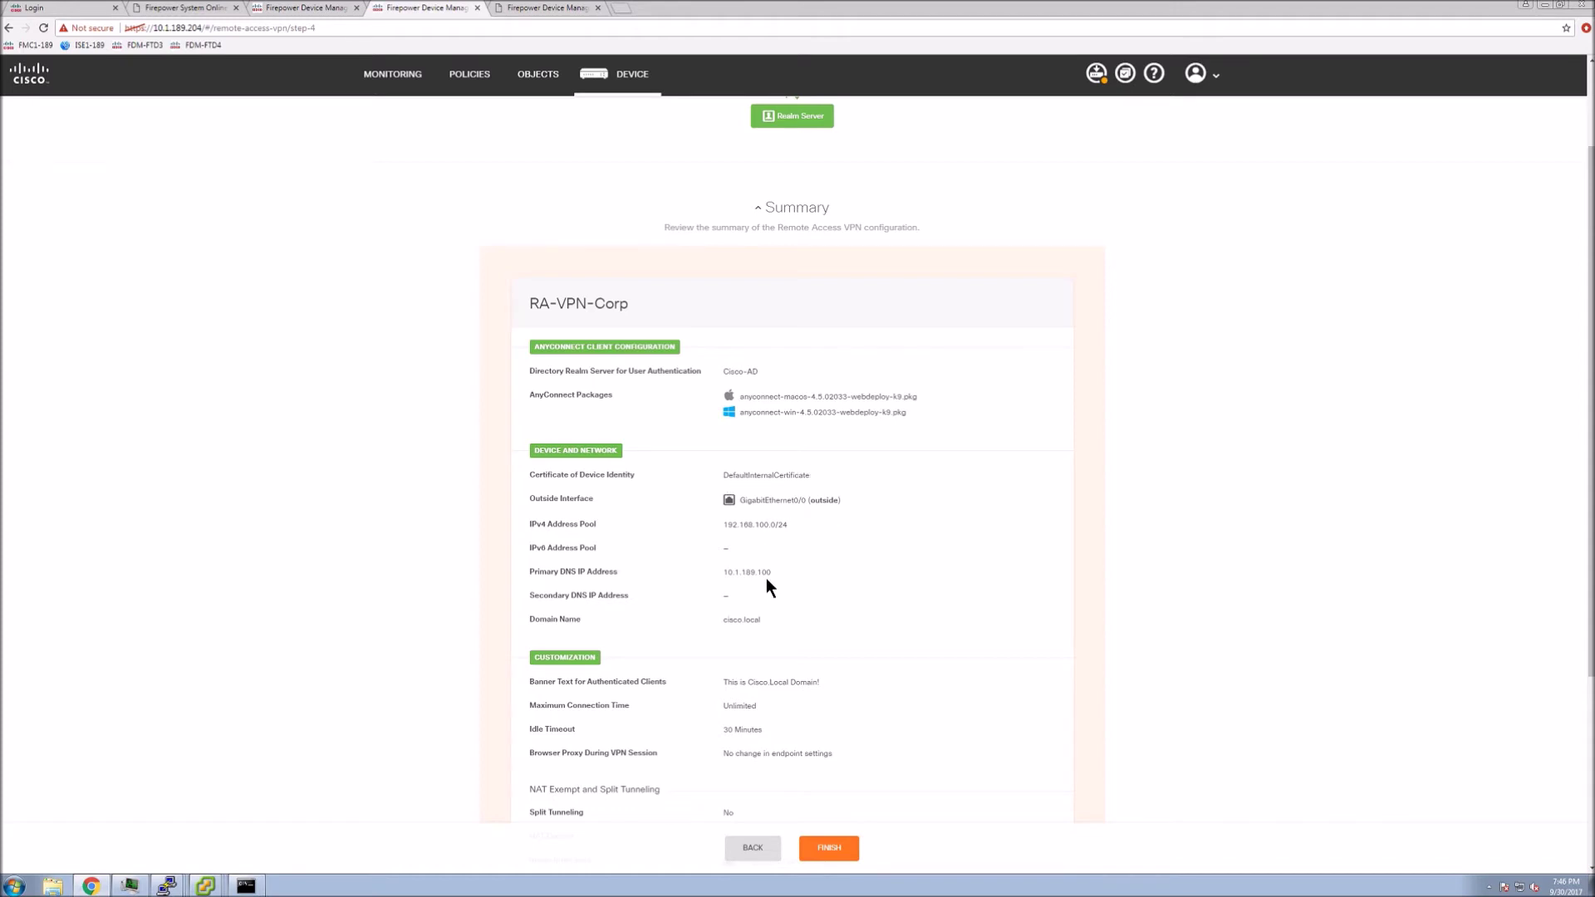
scroll(849, 633, down, 4)
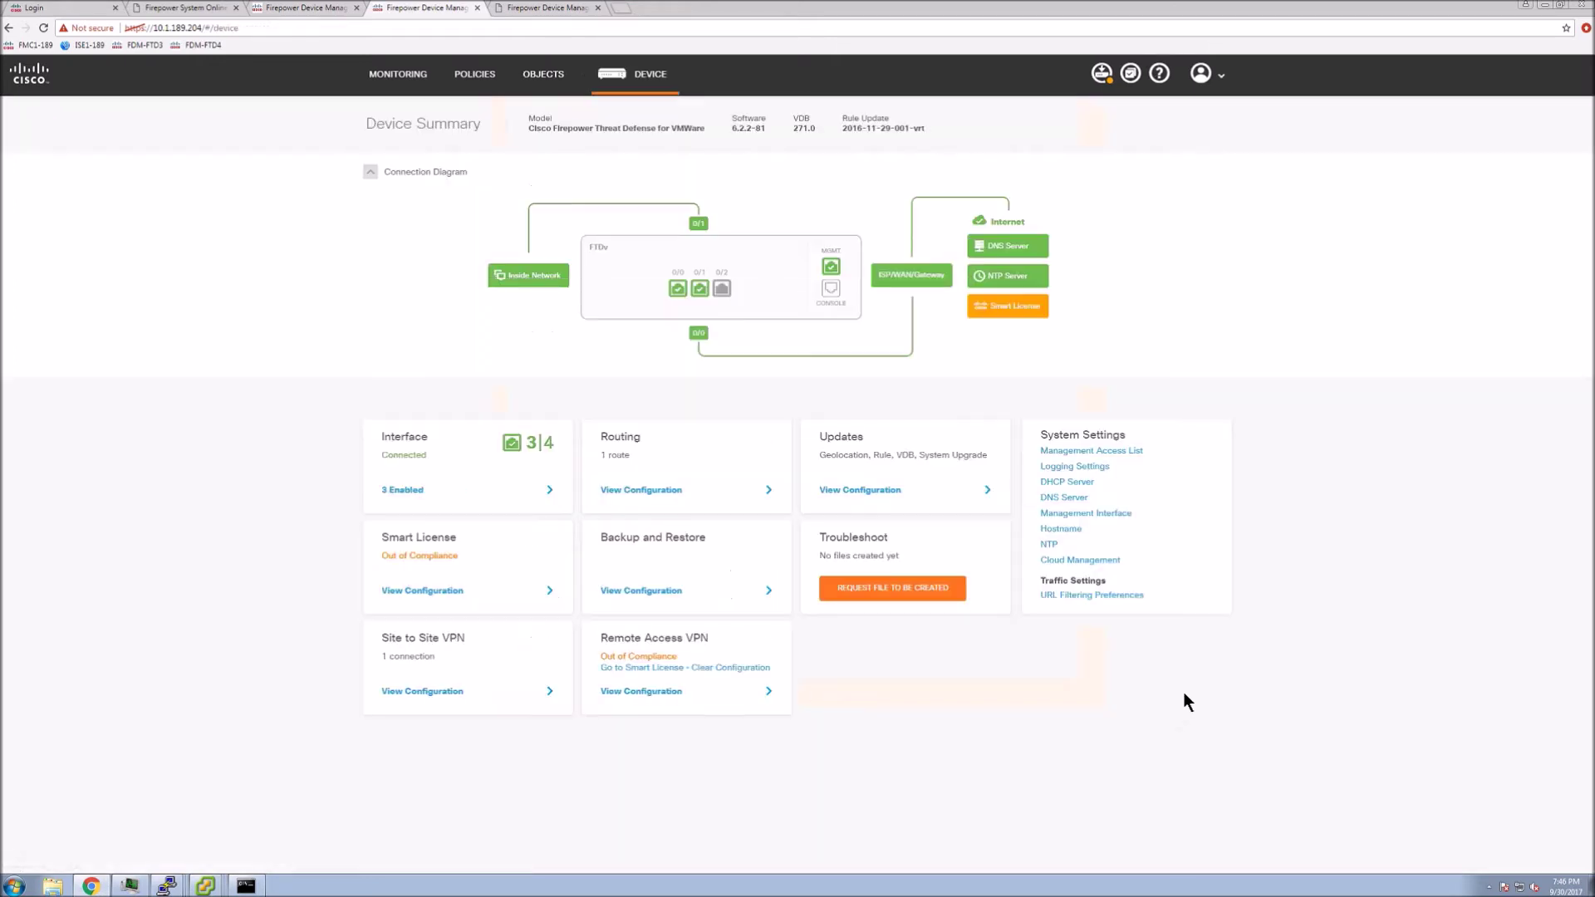
click(545, 76)
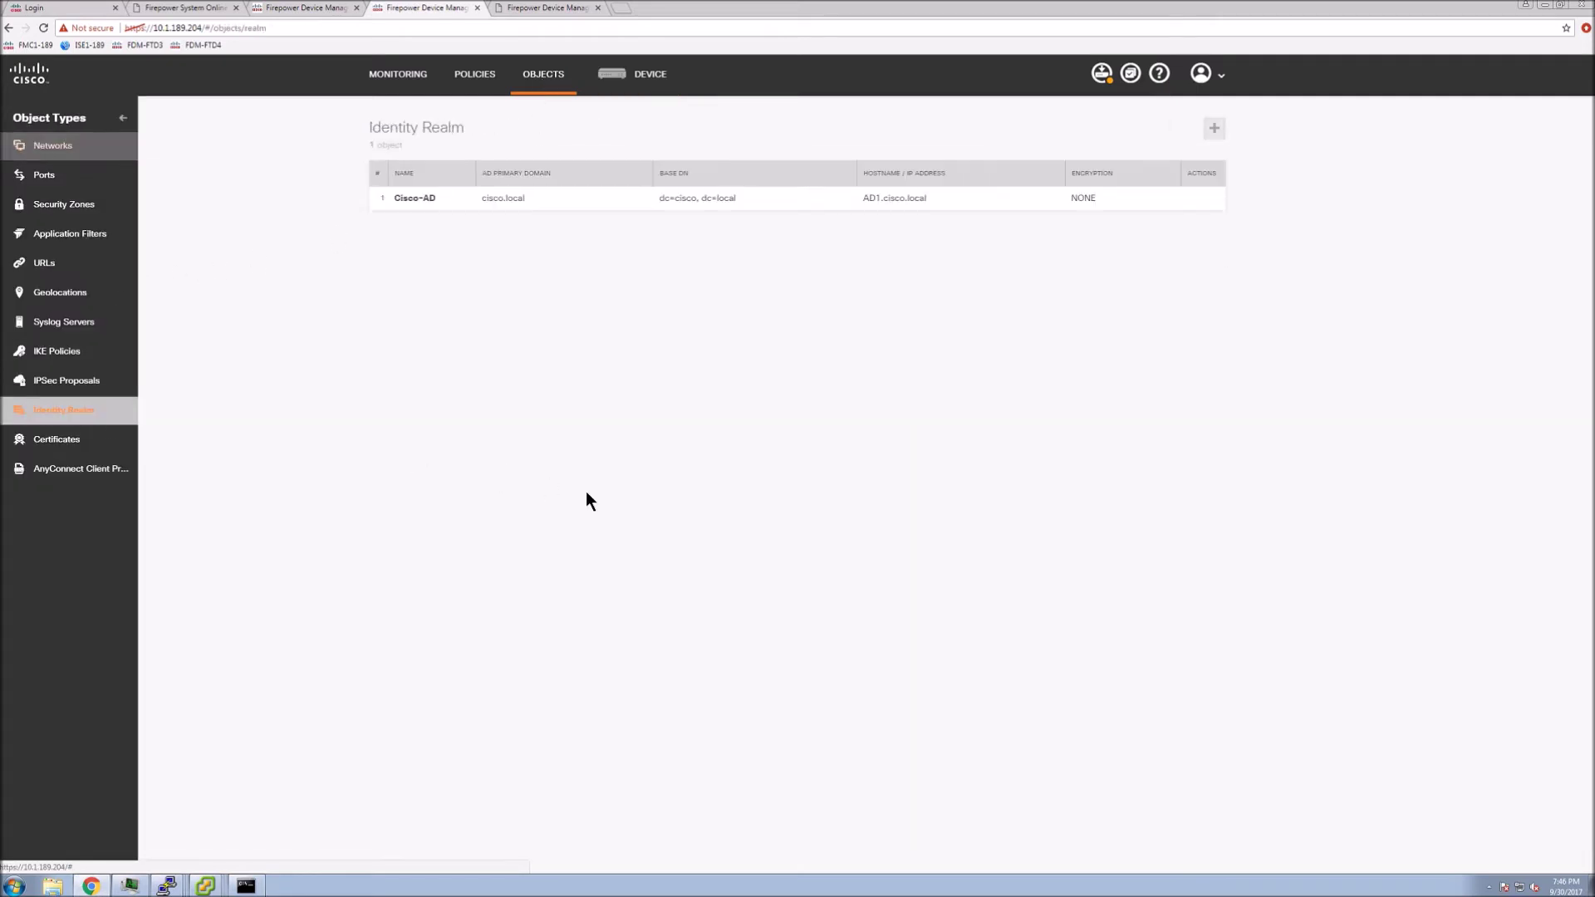
Test the Cisco-AD realm, which reports the server unreachable, then return to Device Summary
click(1199, 198)
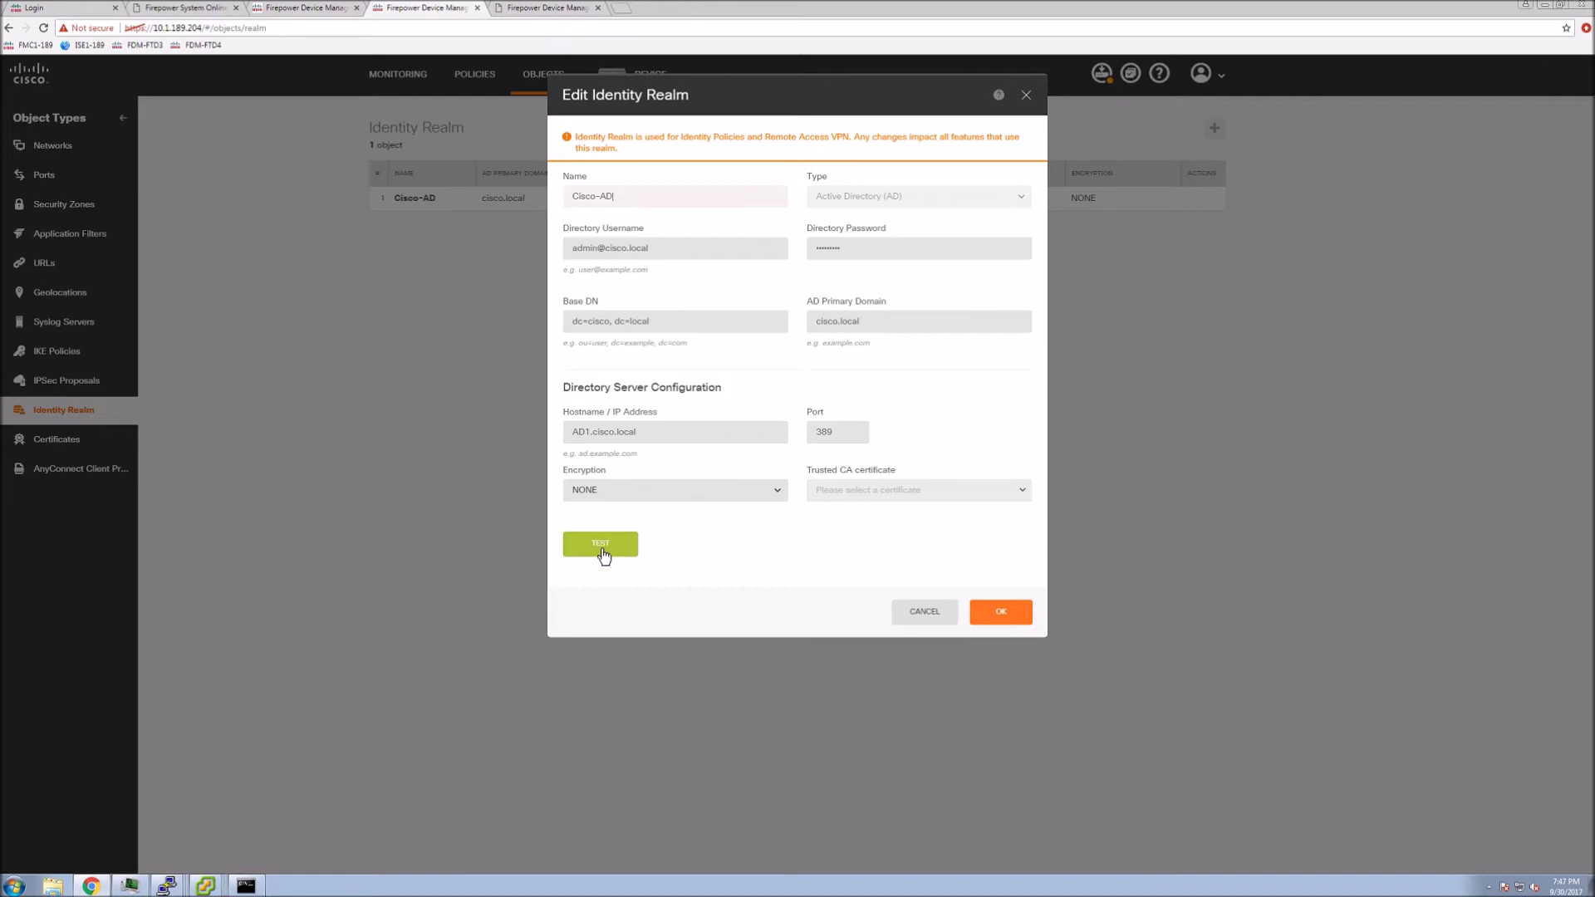
click(600, 546)
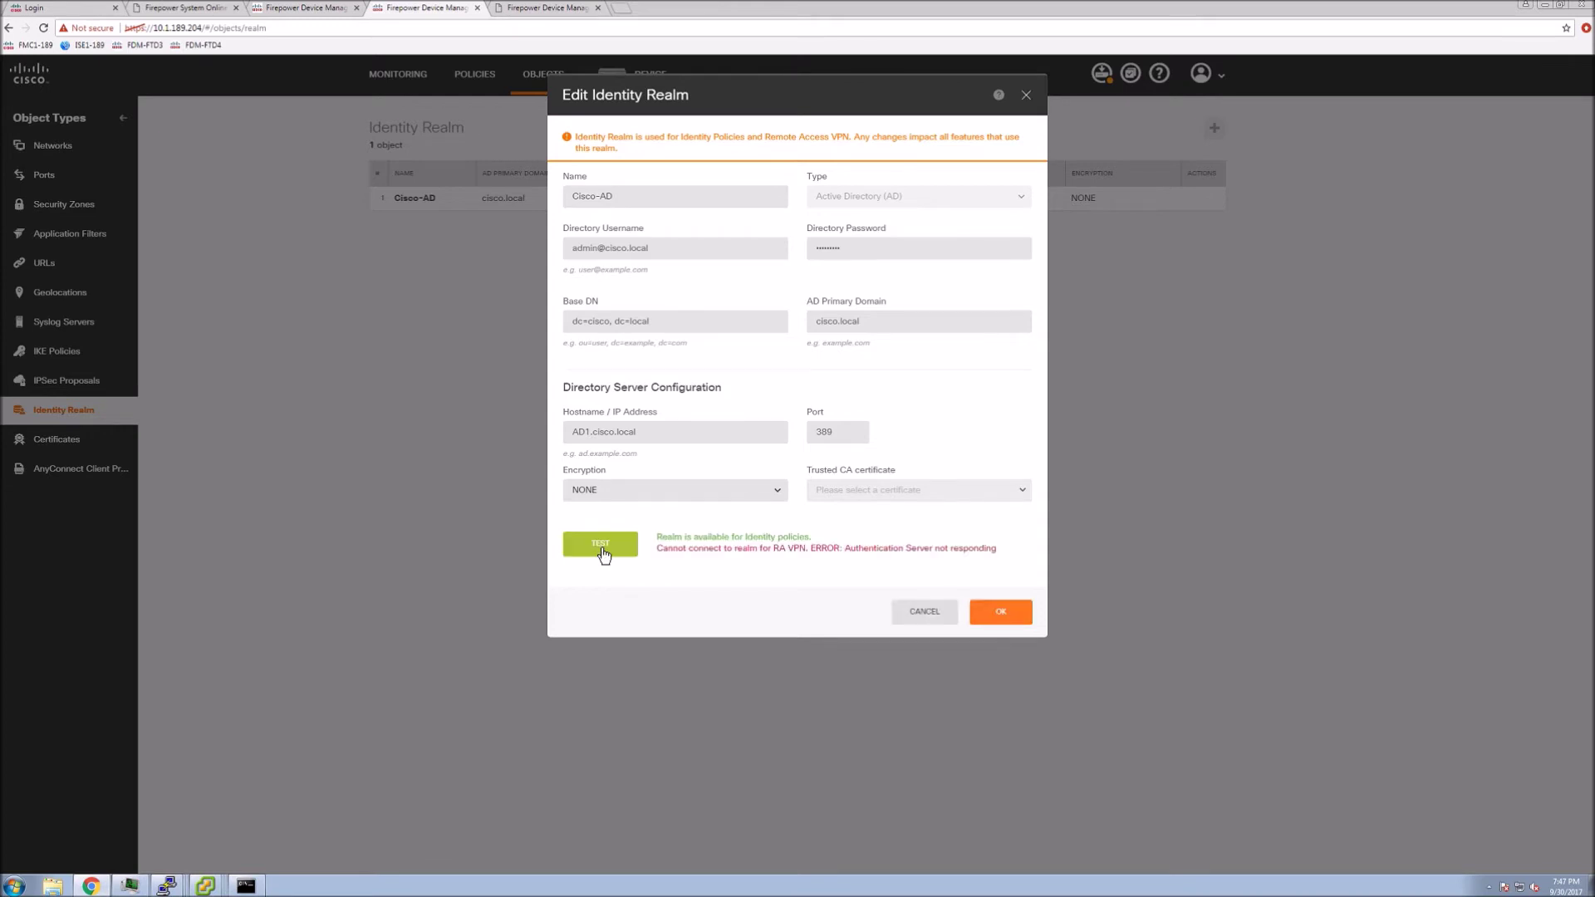
click(991, 613)
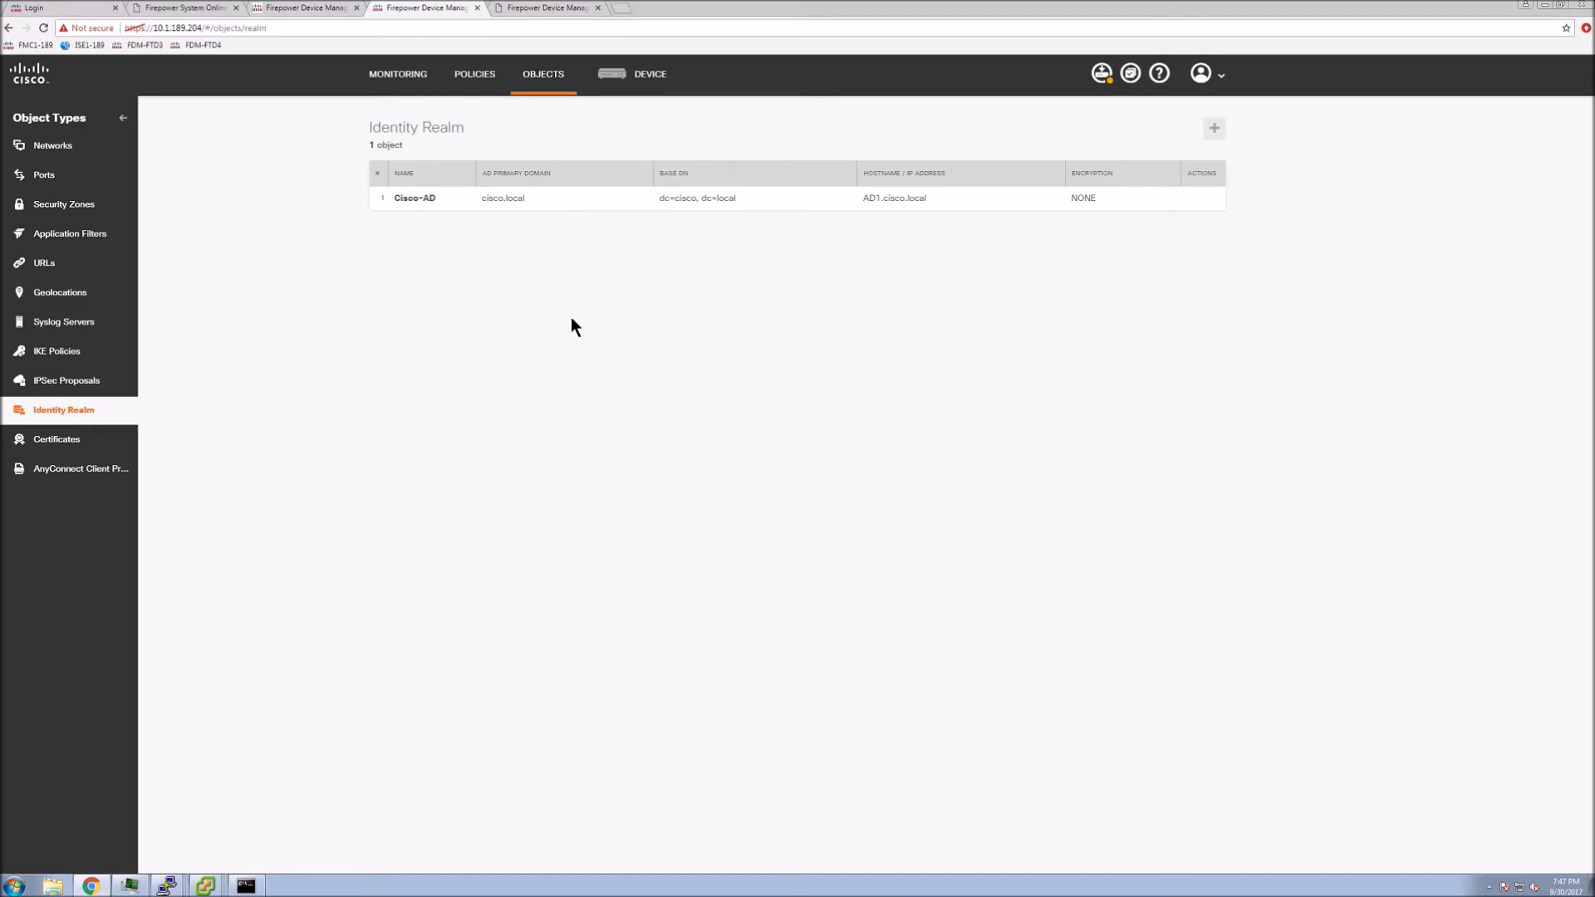
click(651, 76)
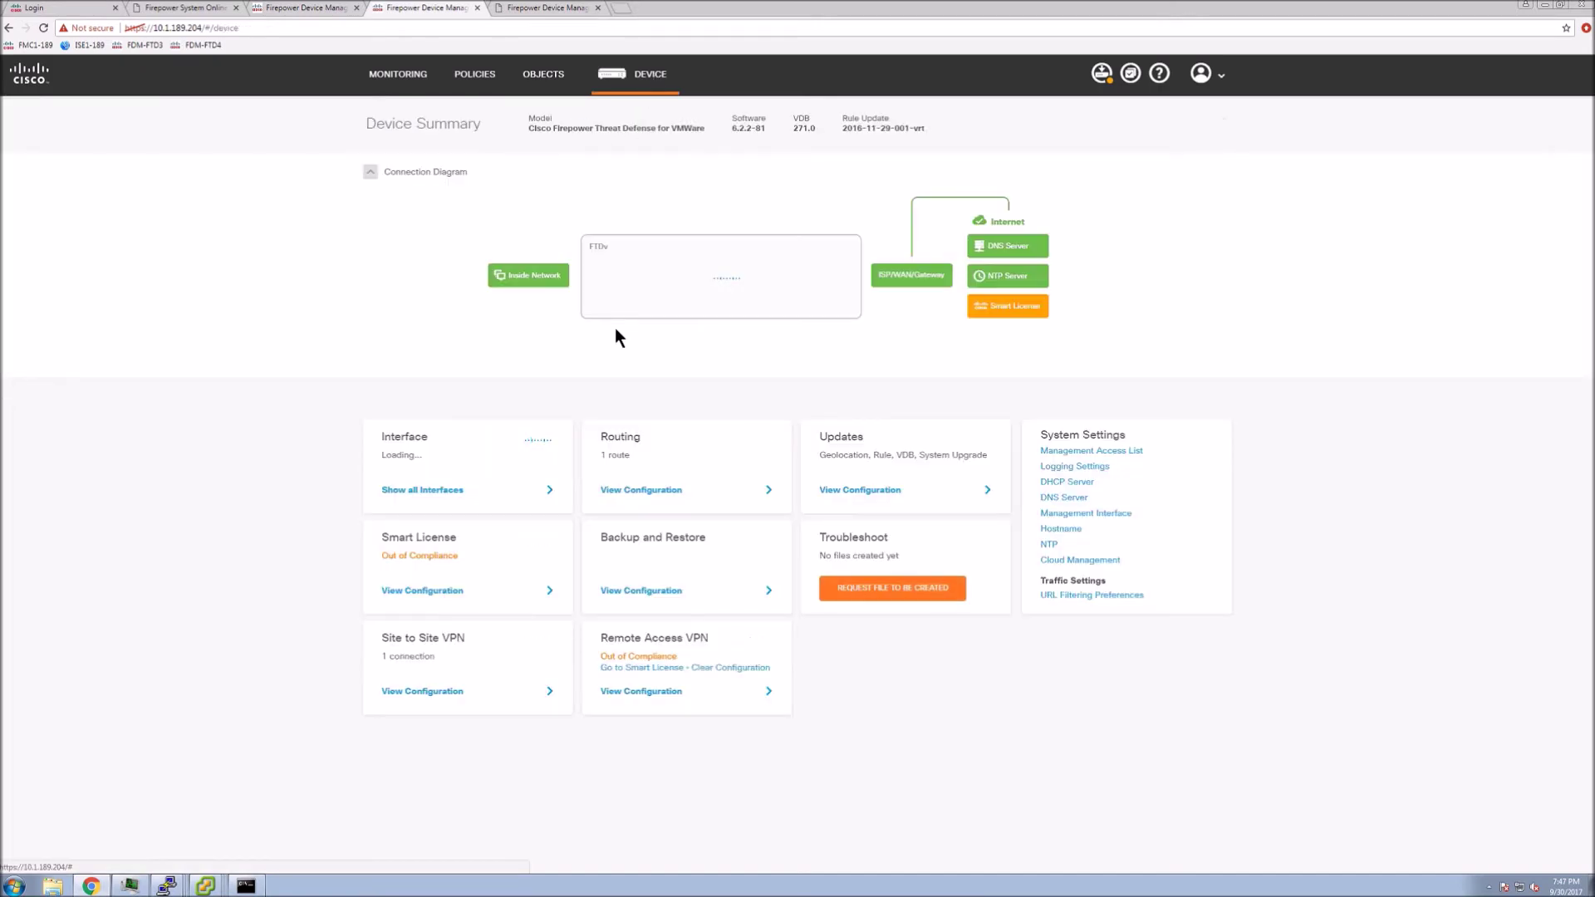
Give Management0/0 the static address 10.1.189.214/24, then show the directory-server troubleshooting help
click(1080, 514)
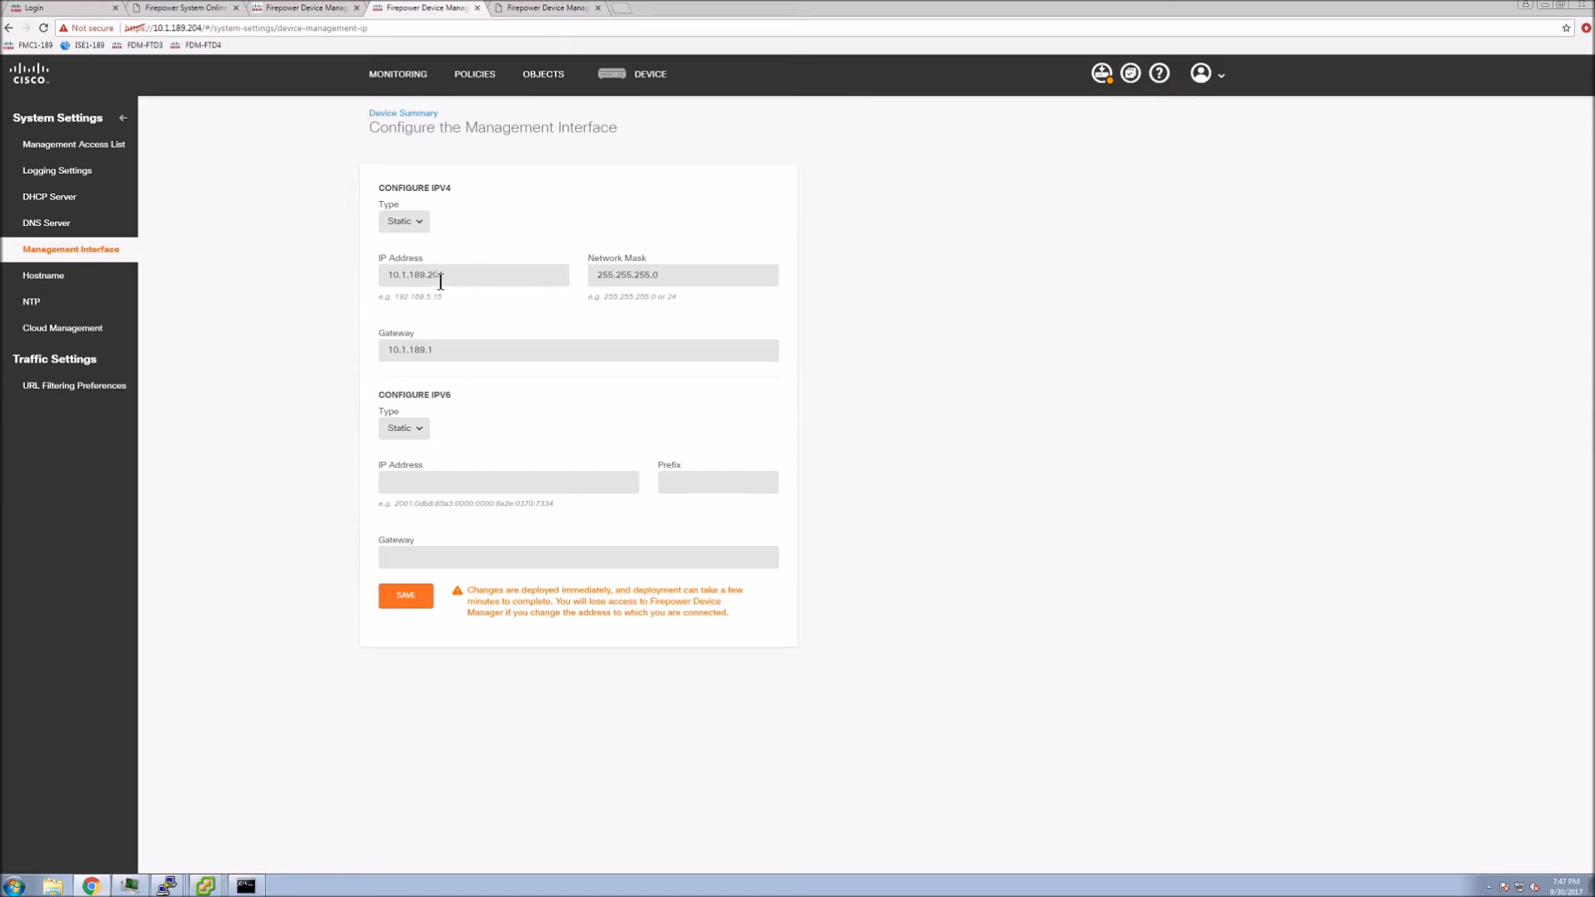
click(635, 75)
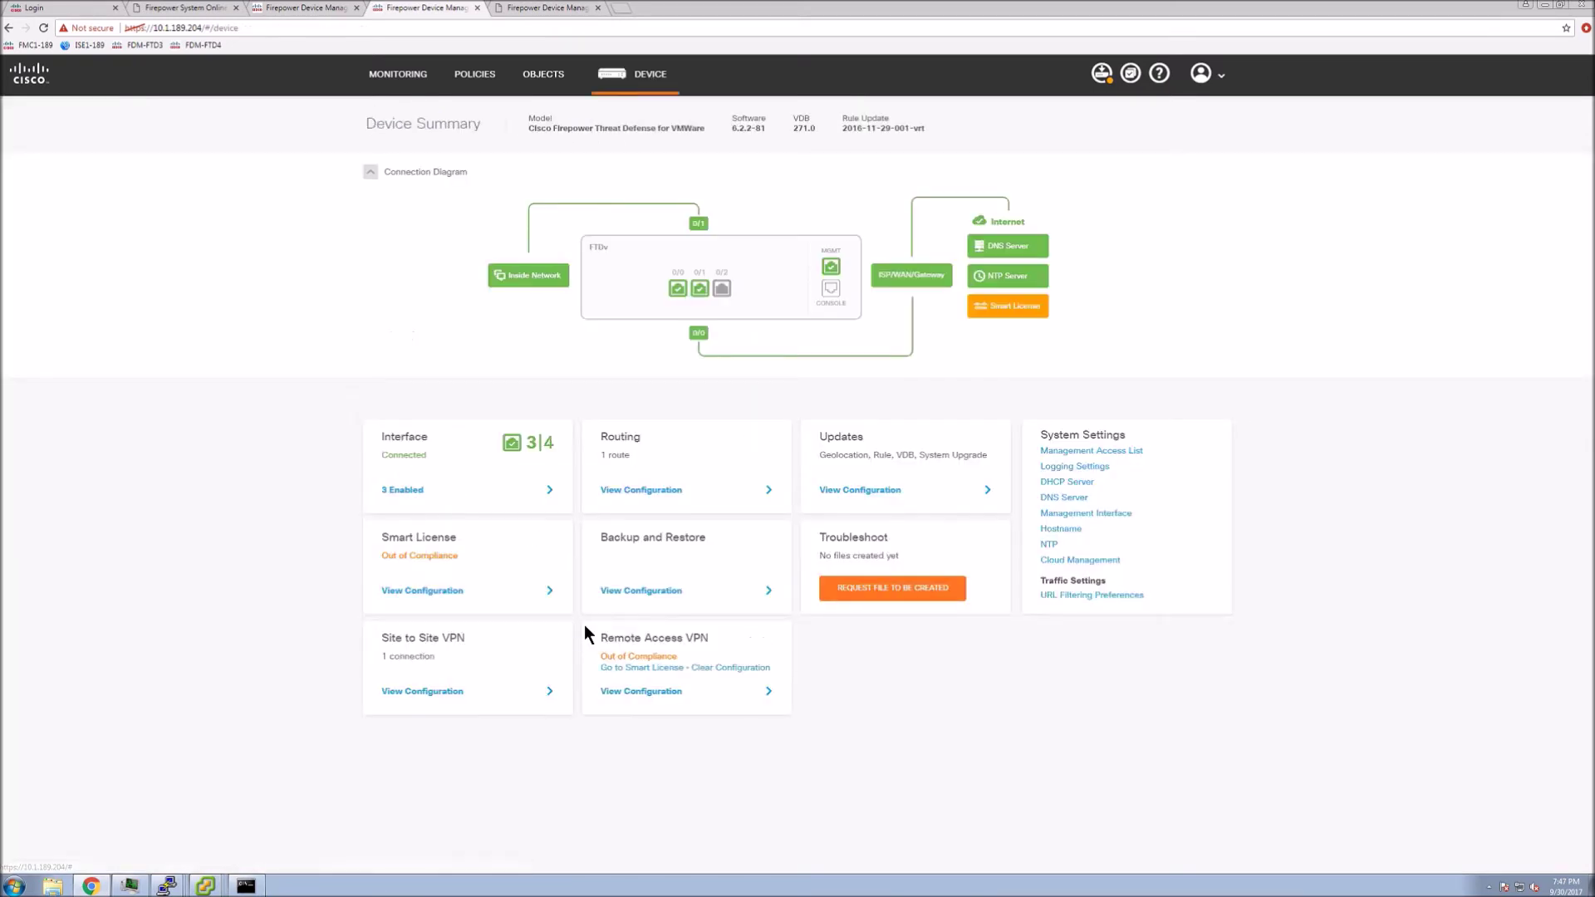
click(404, 490)
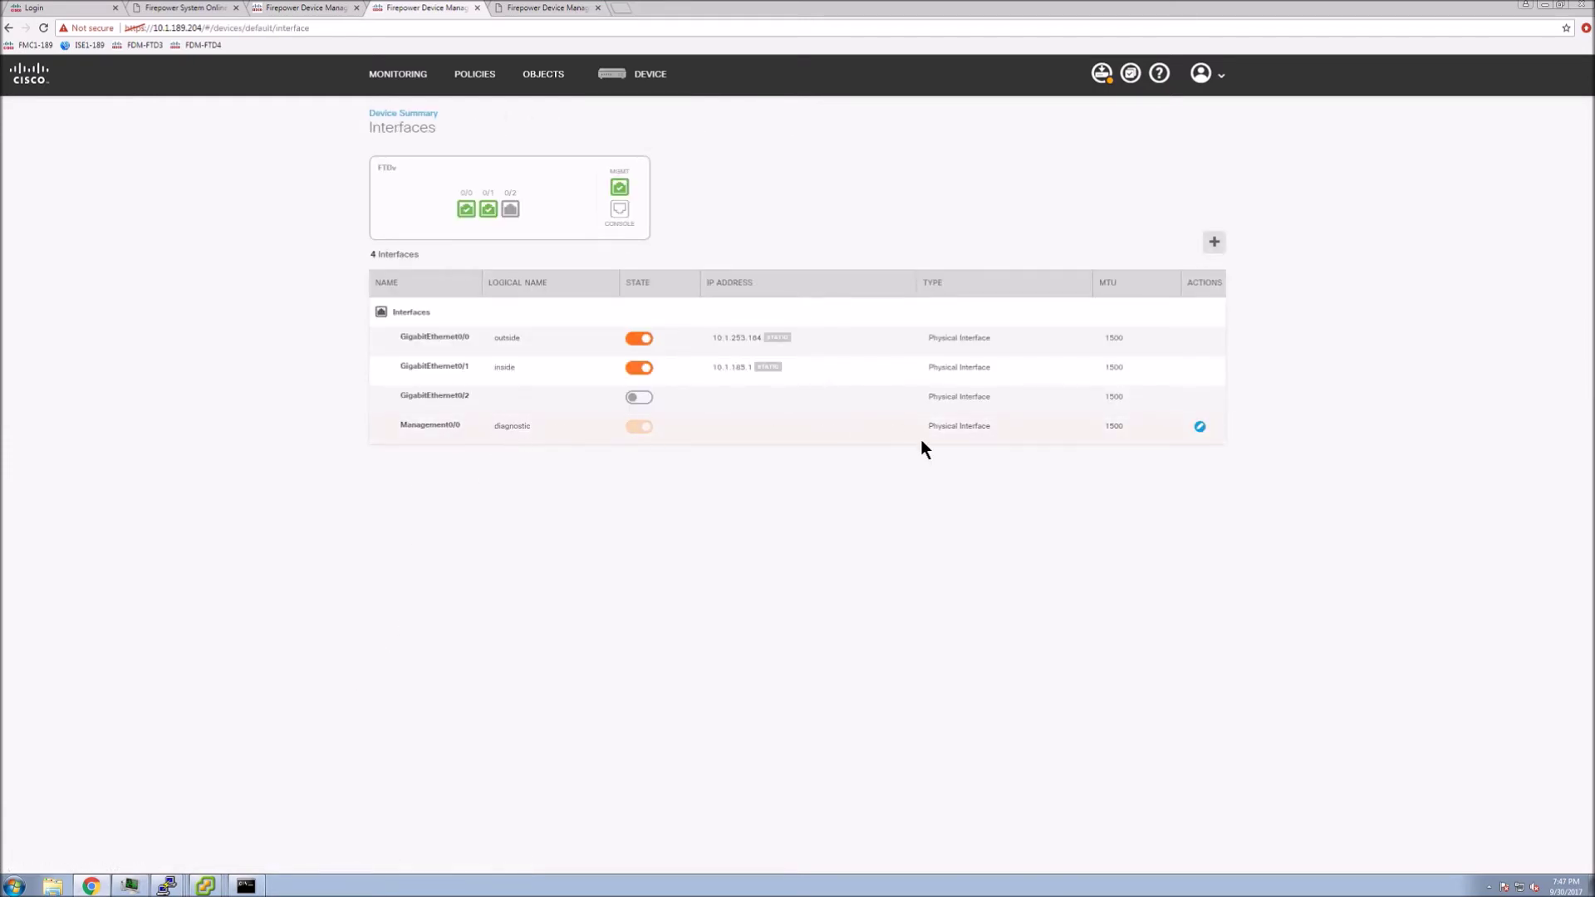
click(1200, 428)
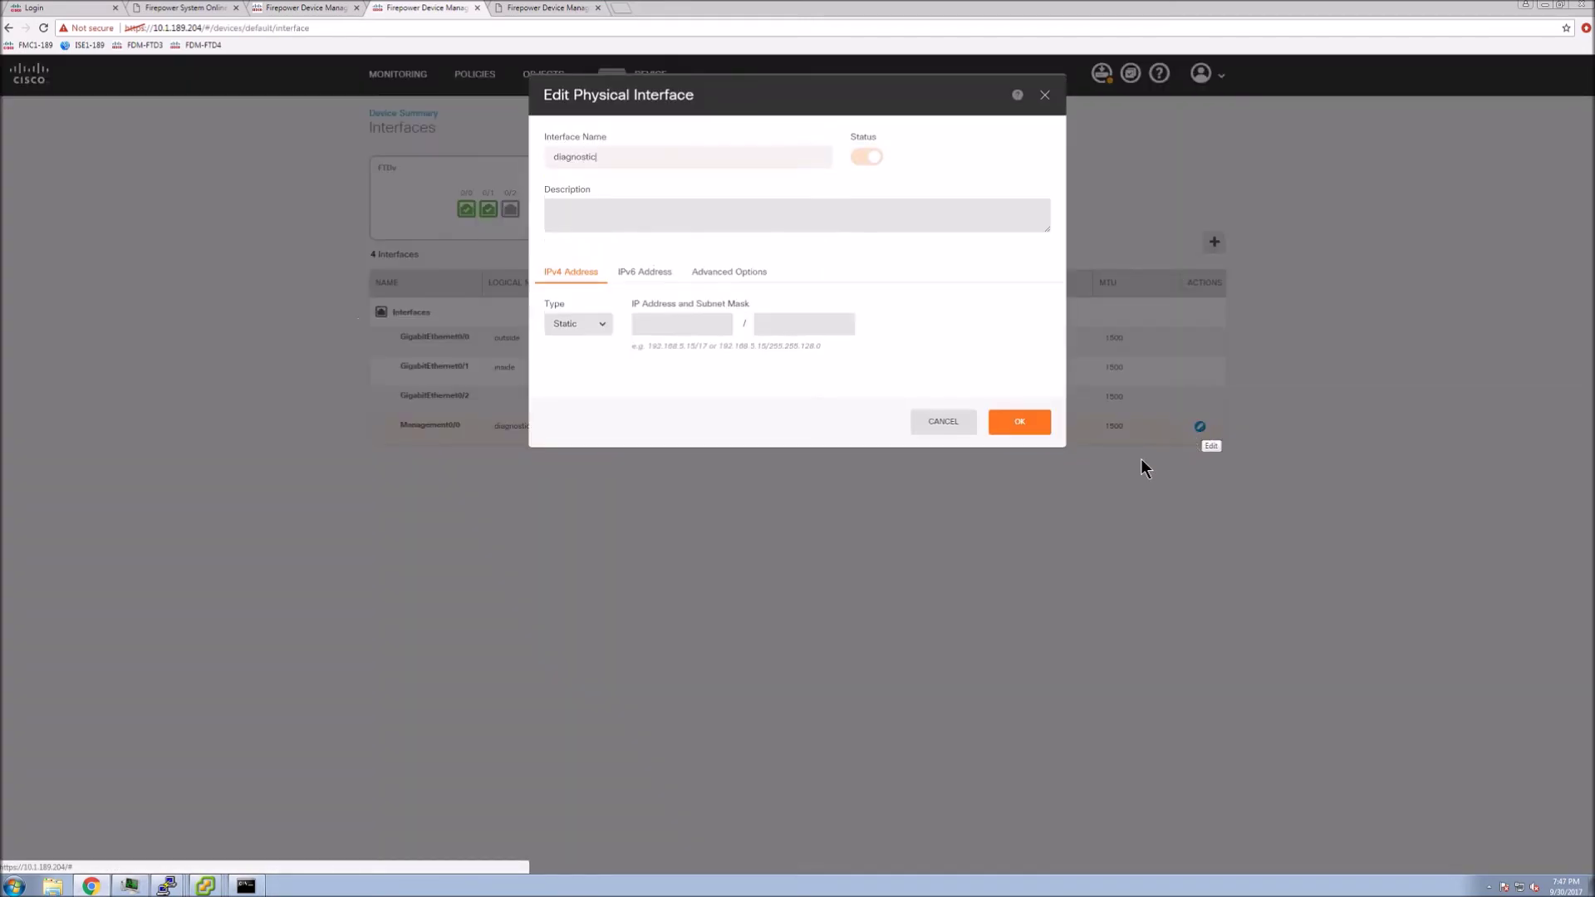
click(665, 325)
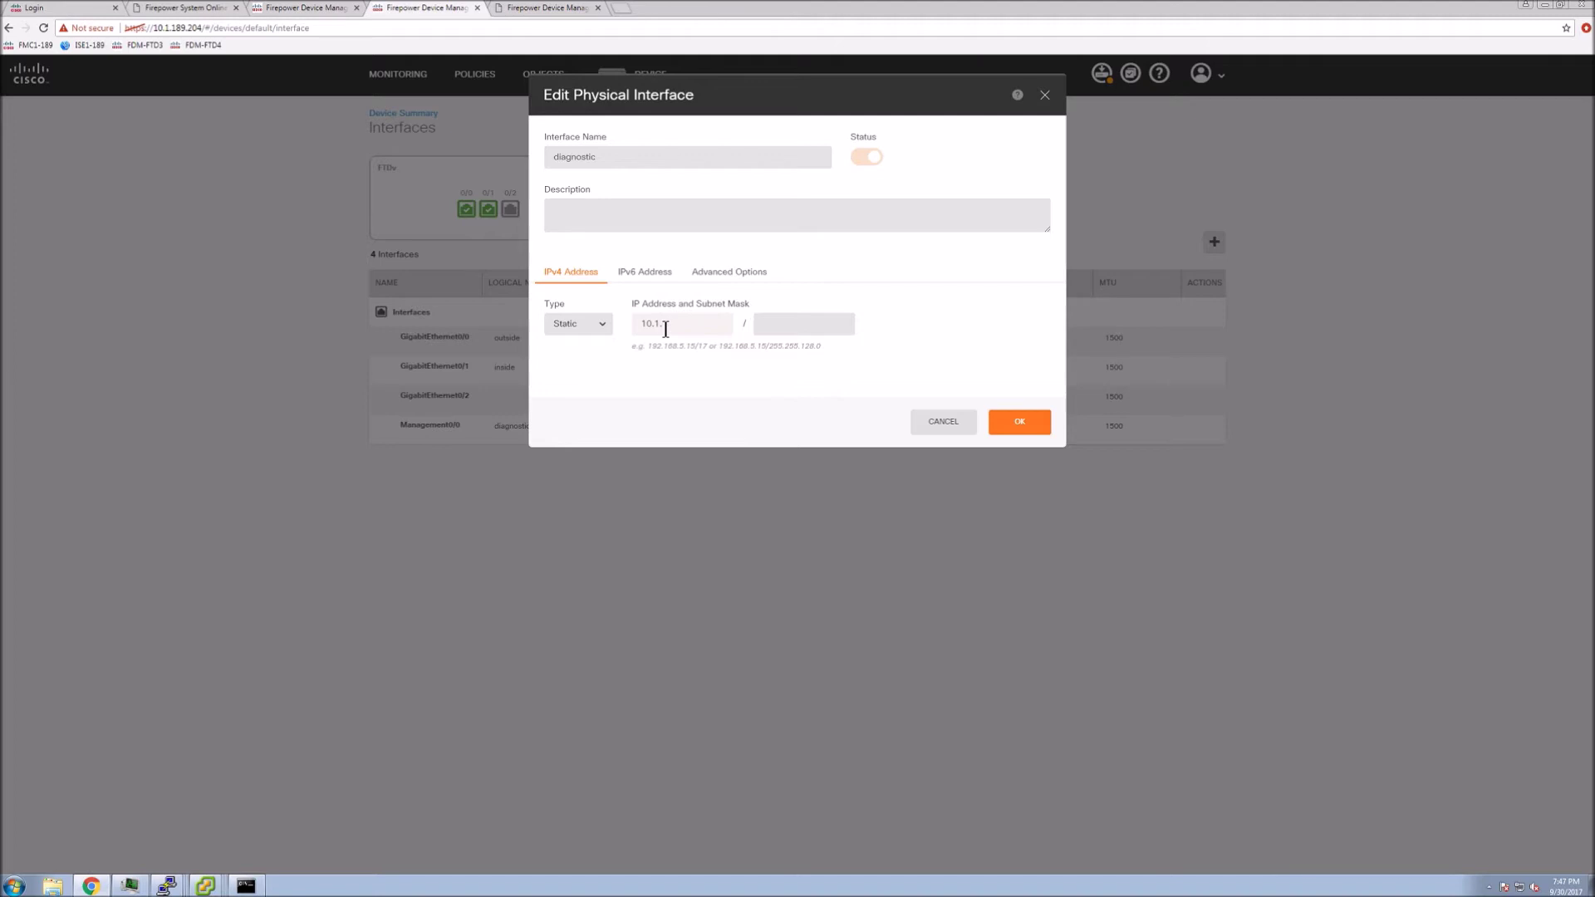
text(10.1.189.214)
click(778, 329)
text(2)
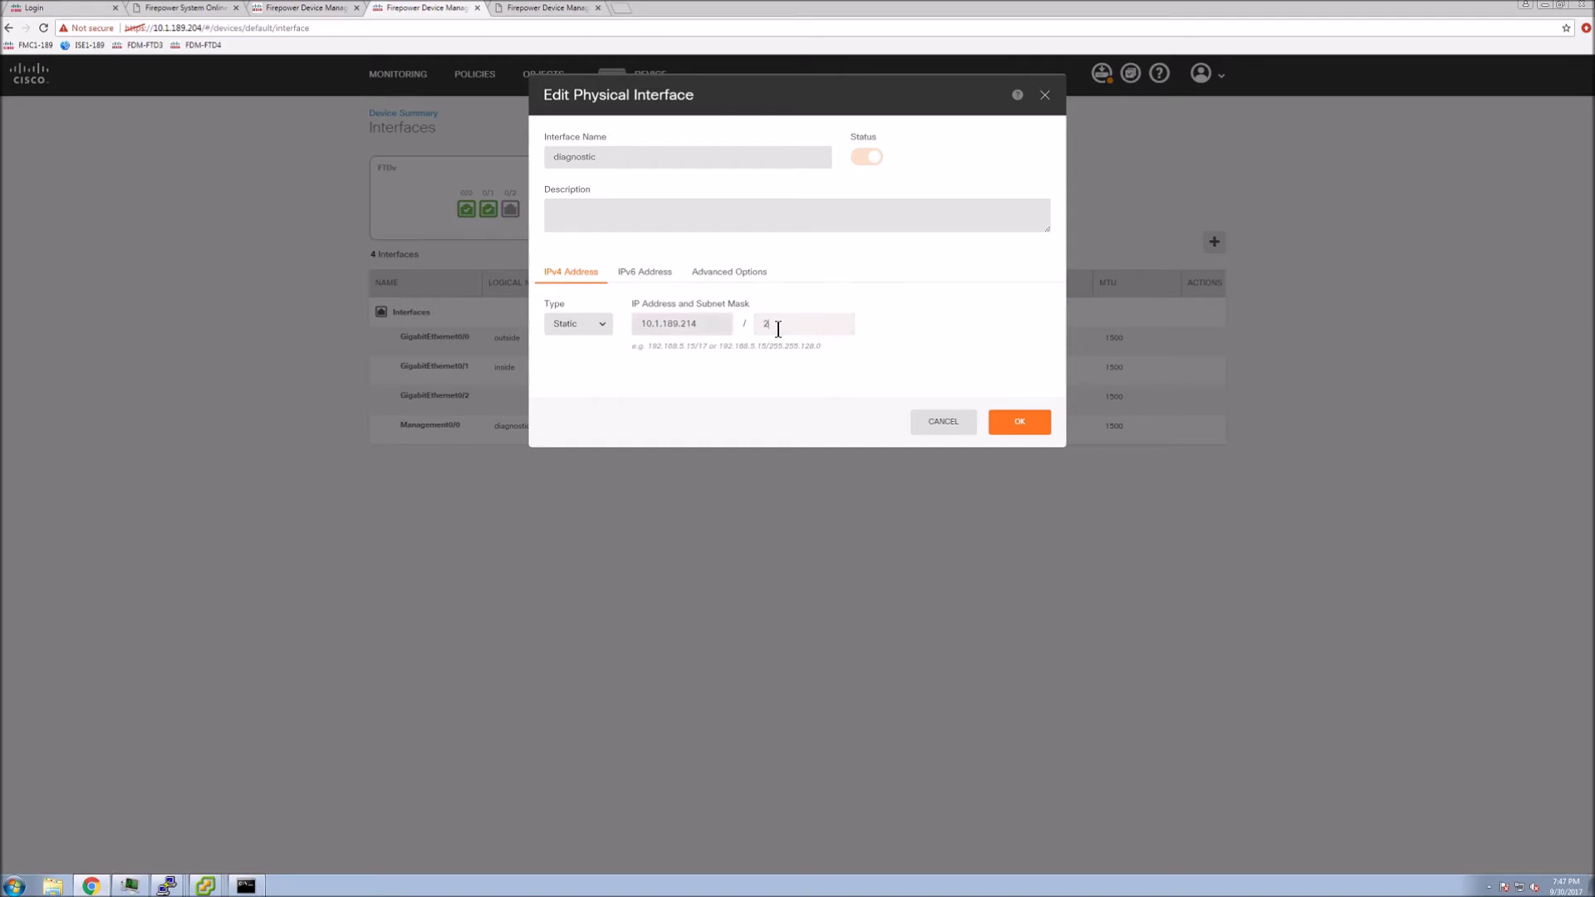
text(4)
click(1031, 429)
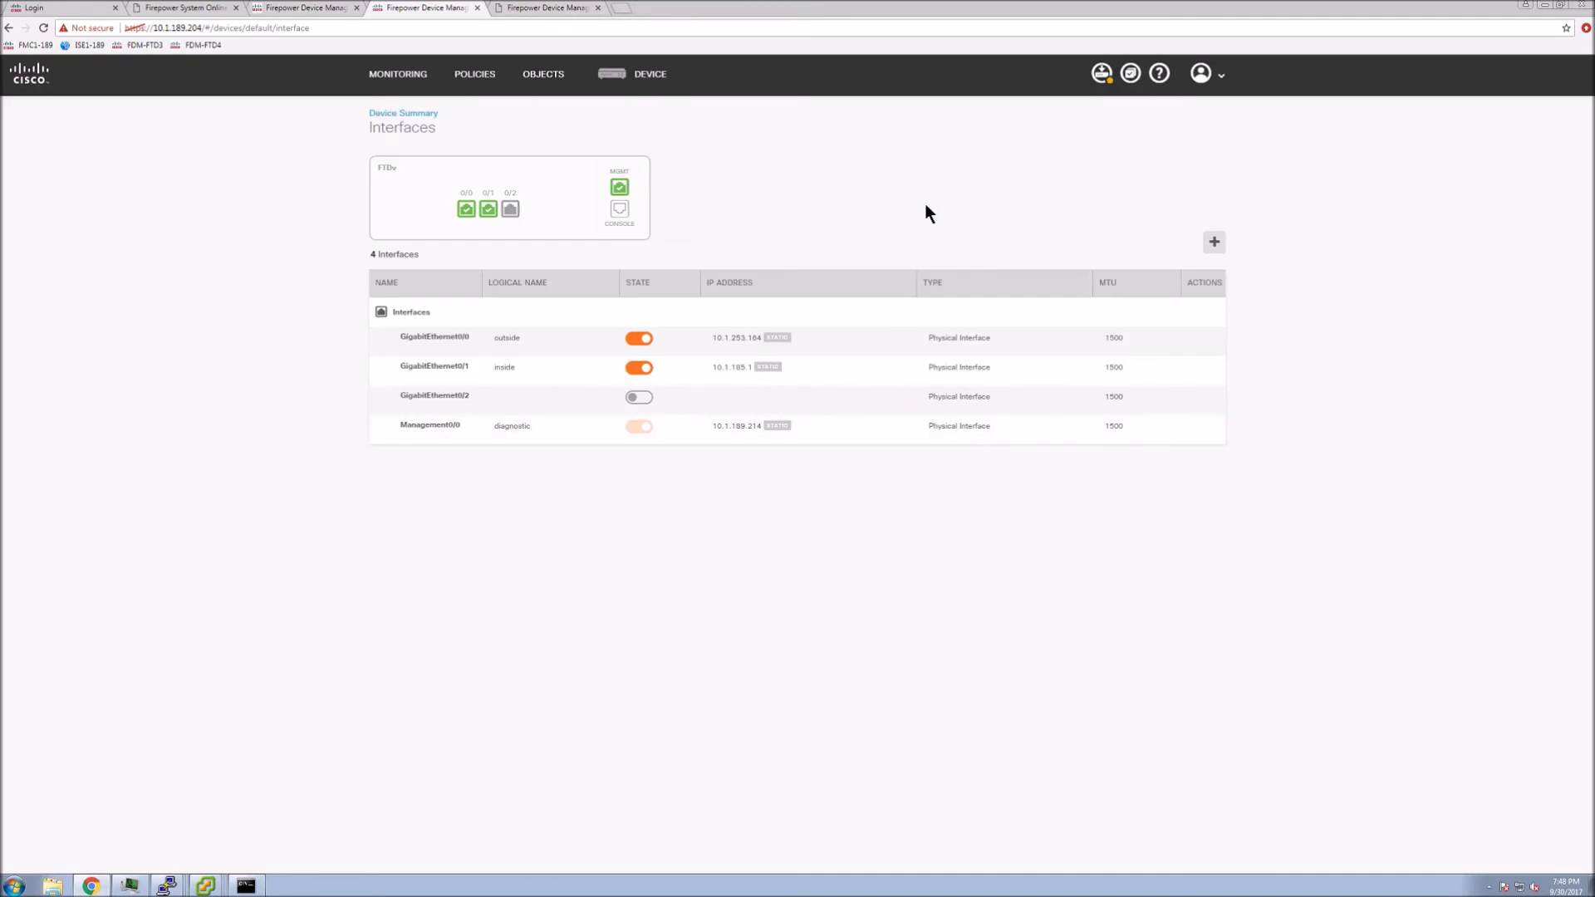
key(ctrl+Tab)
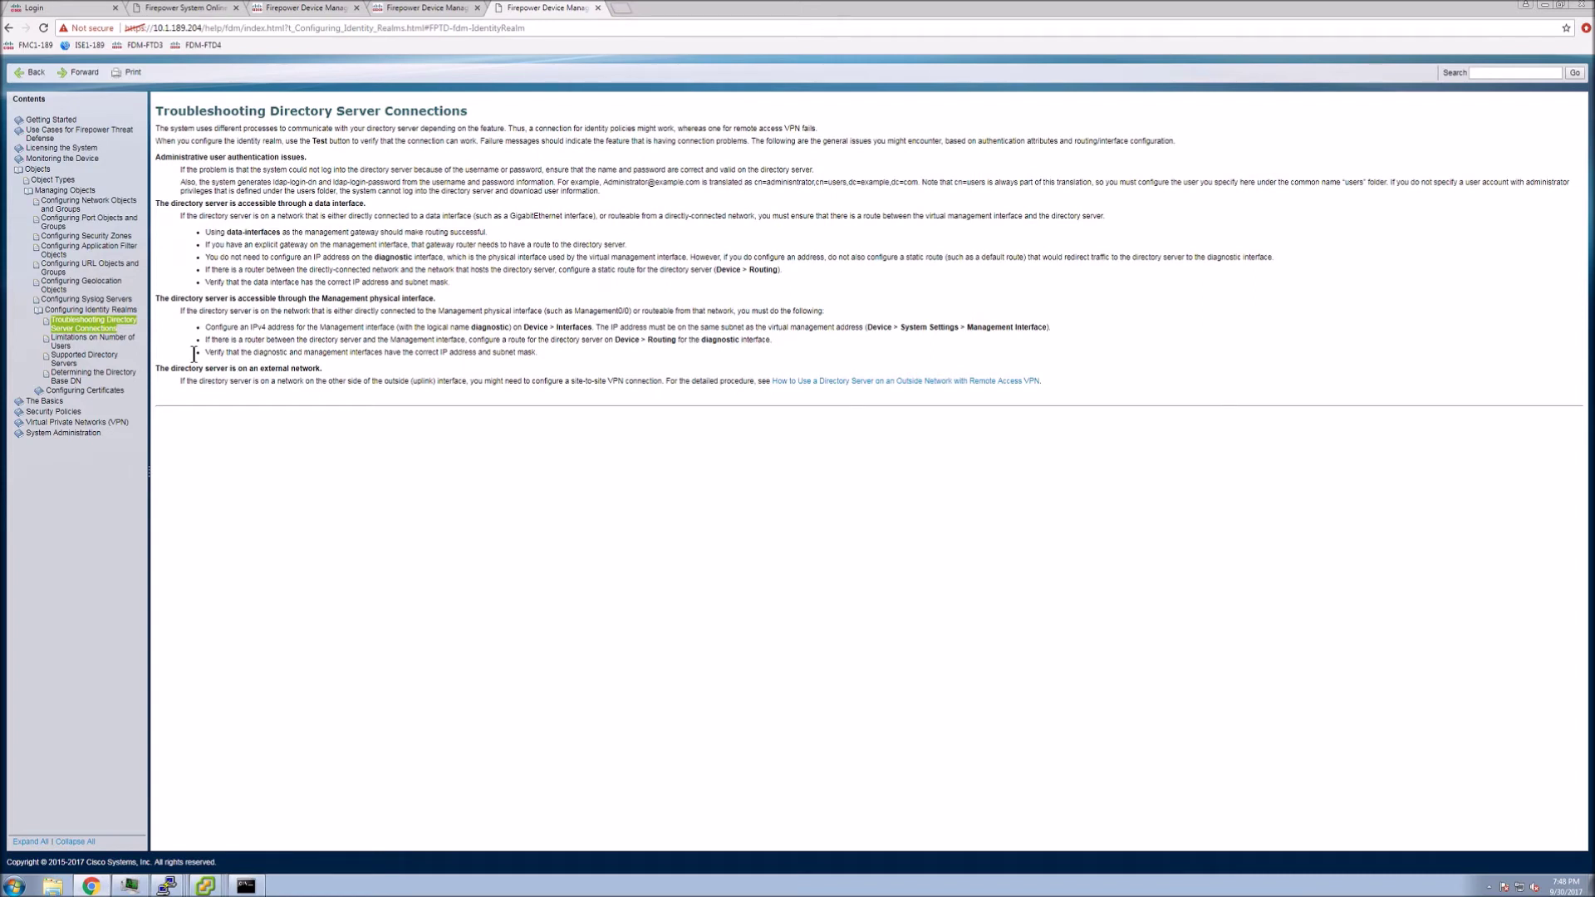
Highlight the help's advice on addressing the diagnostic interface, then return to the Interfaces list
drag(155, 301, 439, 301)
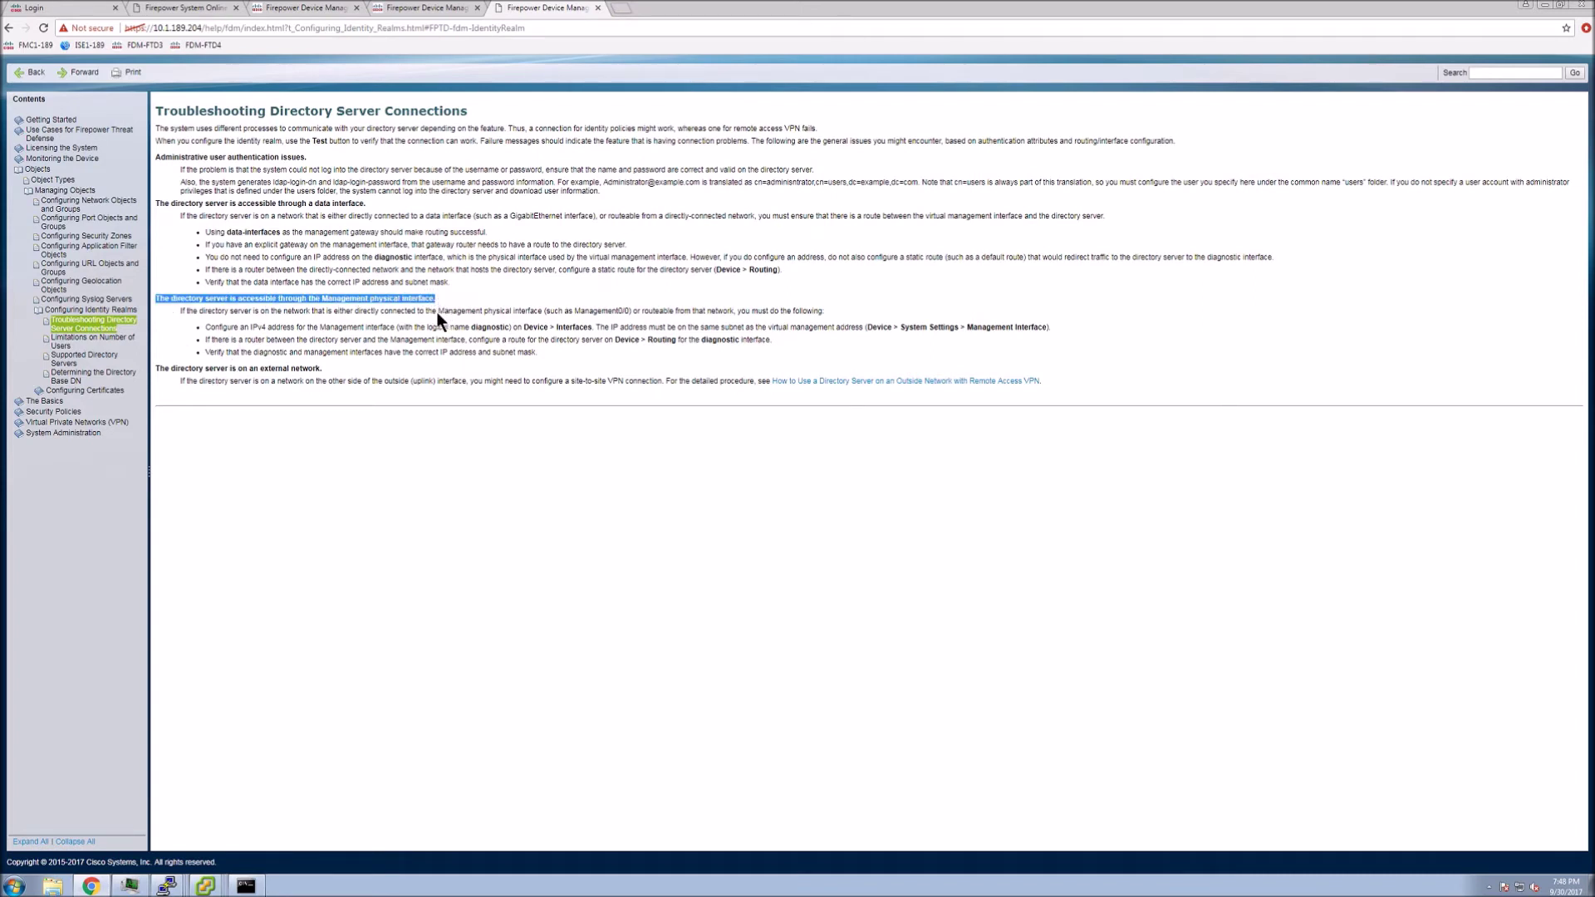
drag(453, 327, 860, 325)
click(734, 455)
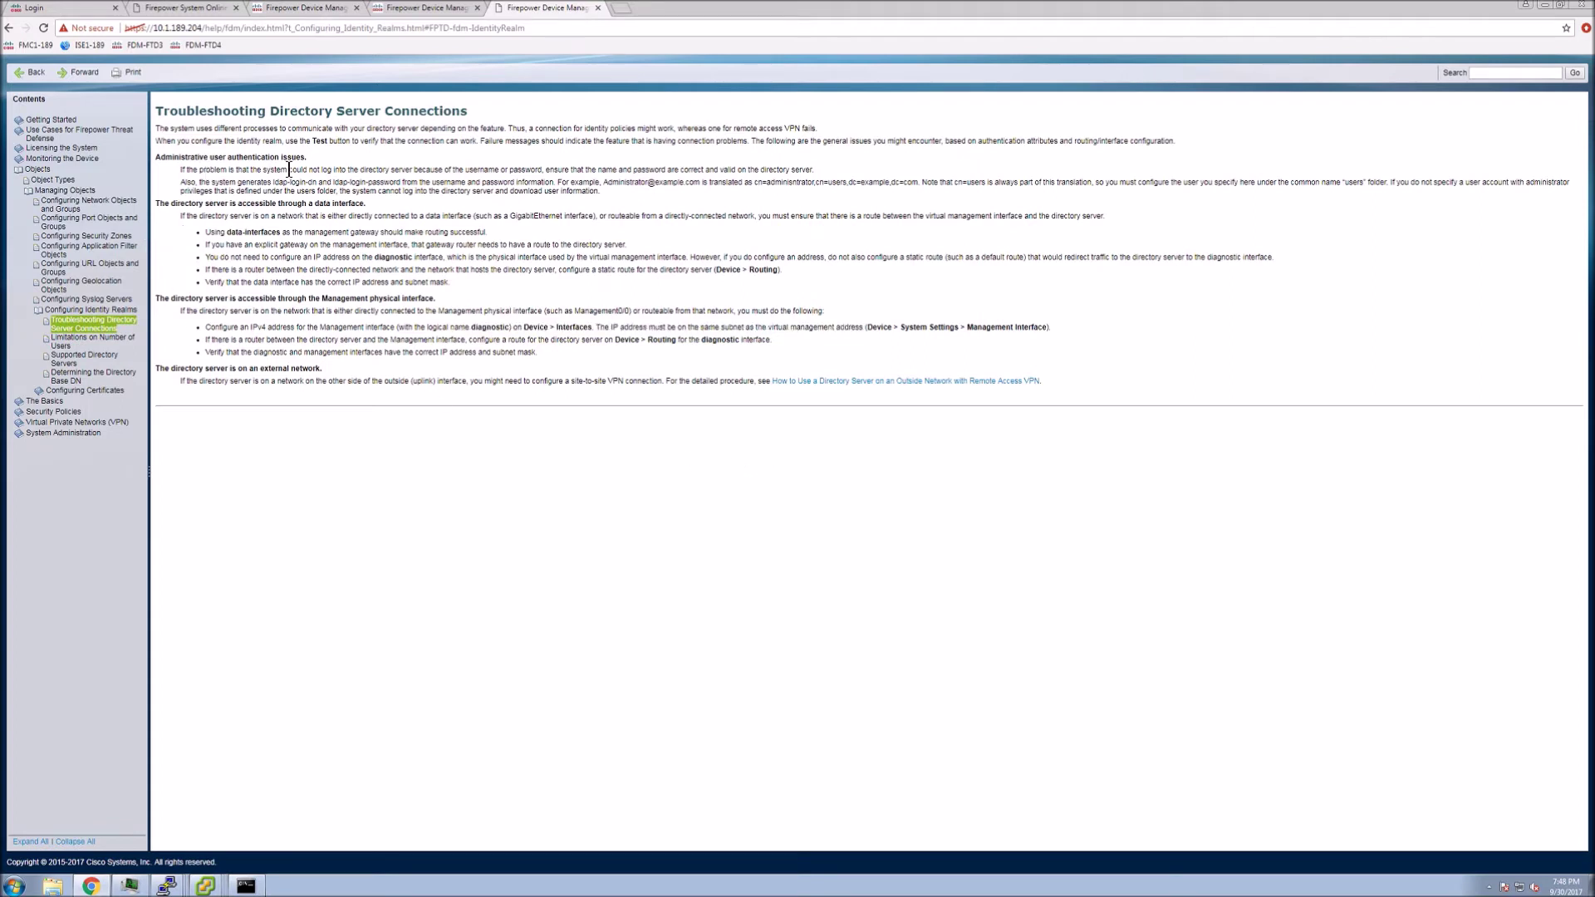
click(381, 10)
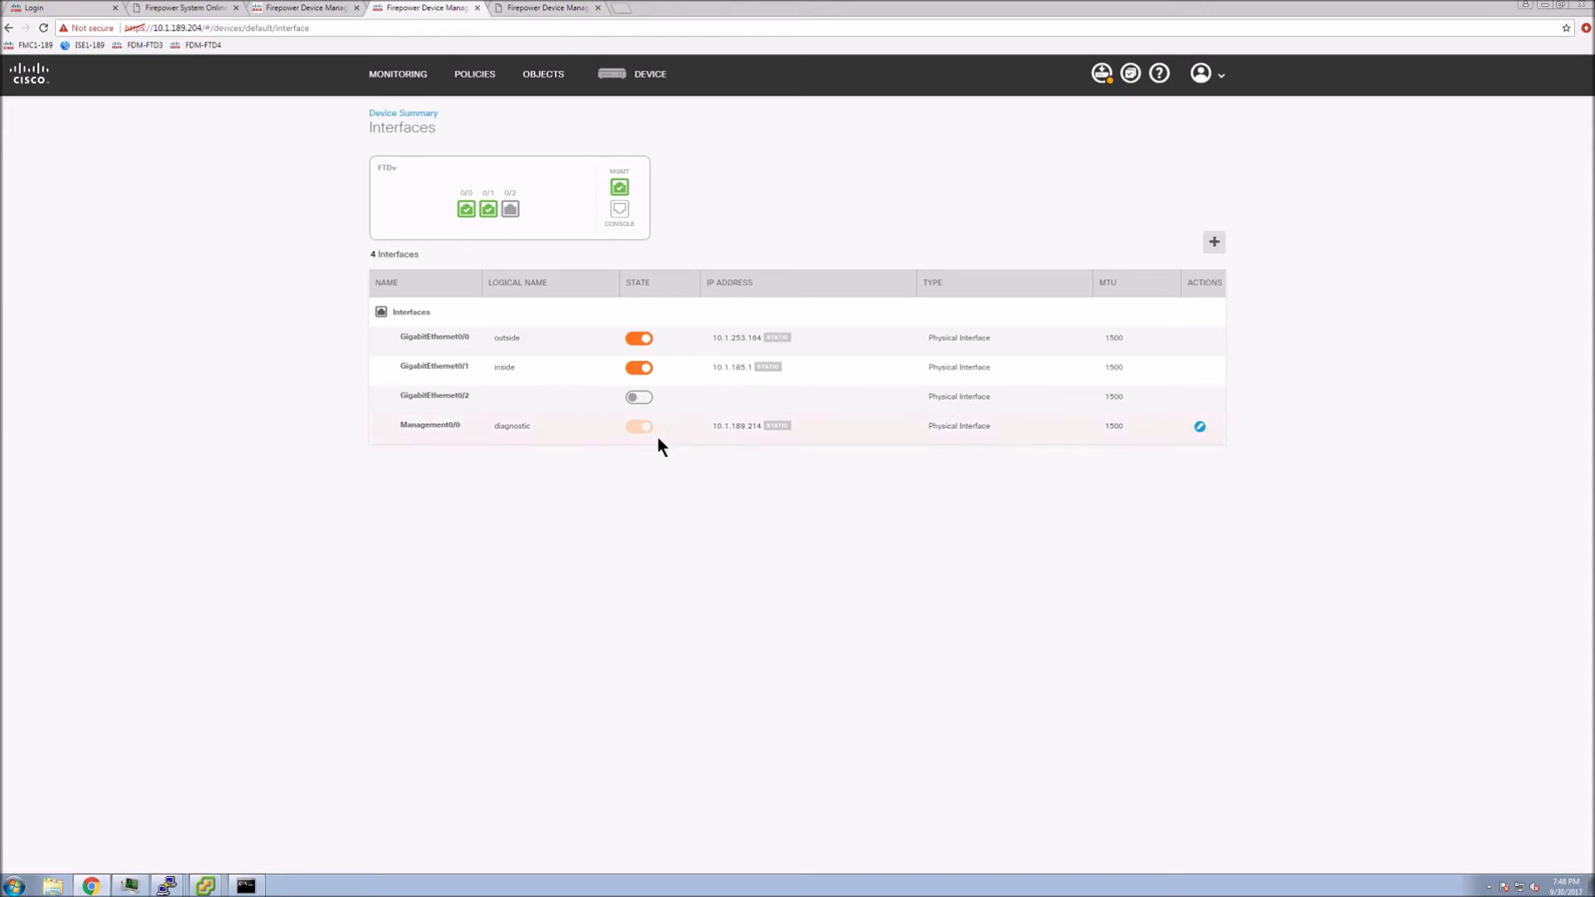
Start a new access rule named RA-VPN at position 1 with source zone outside_zone
click(476, 79)
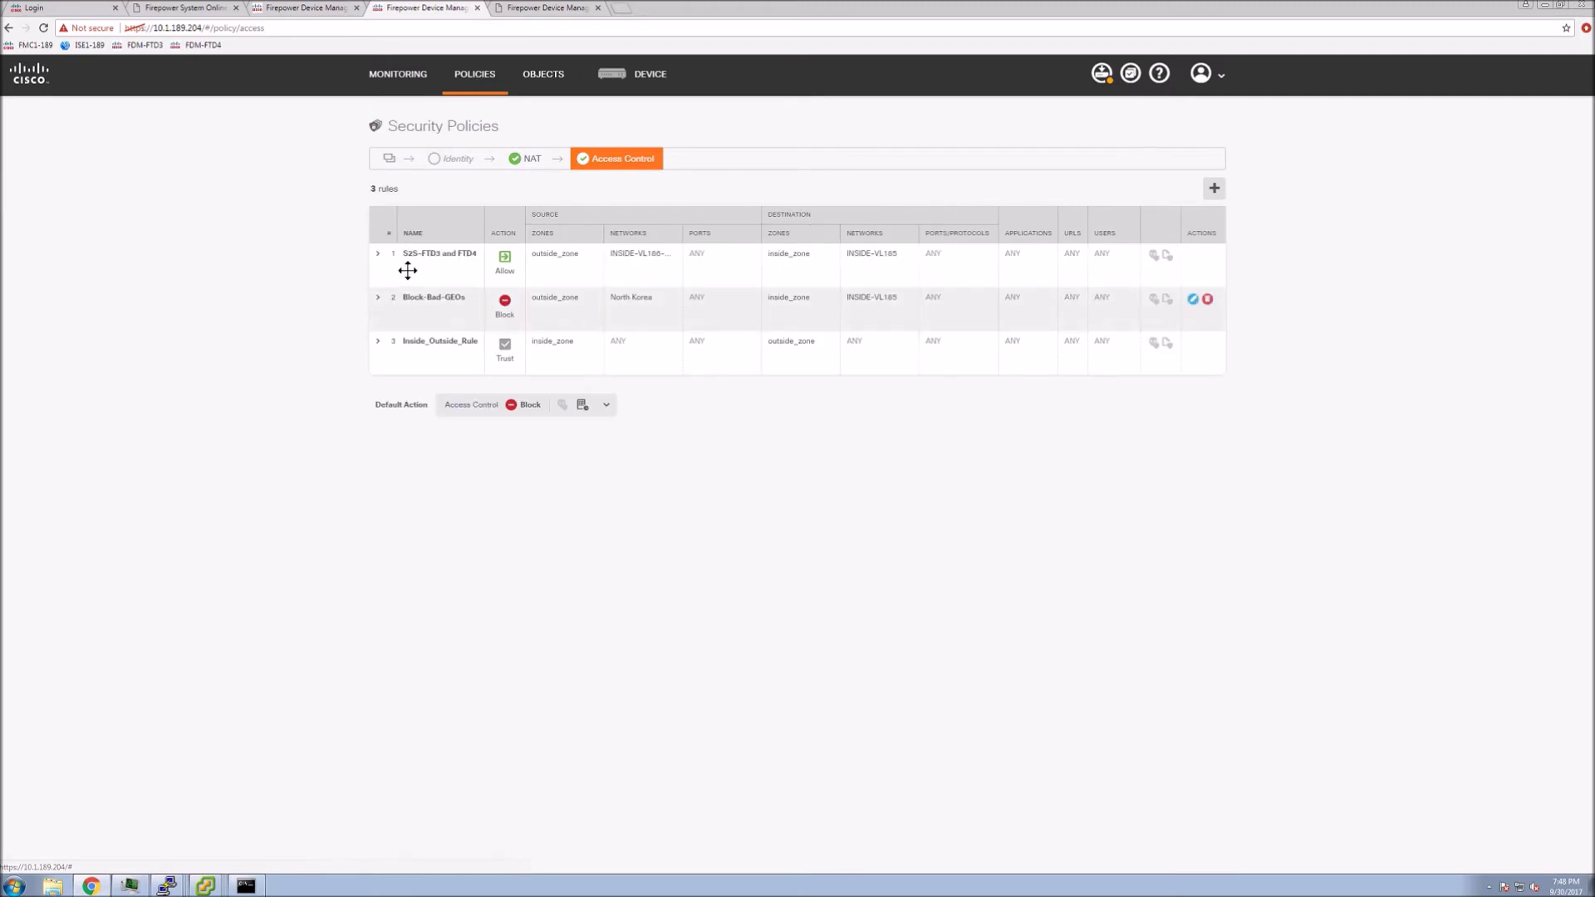
click(1214, 189)
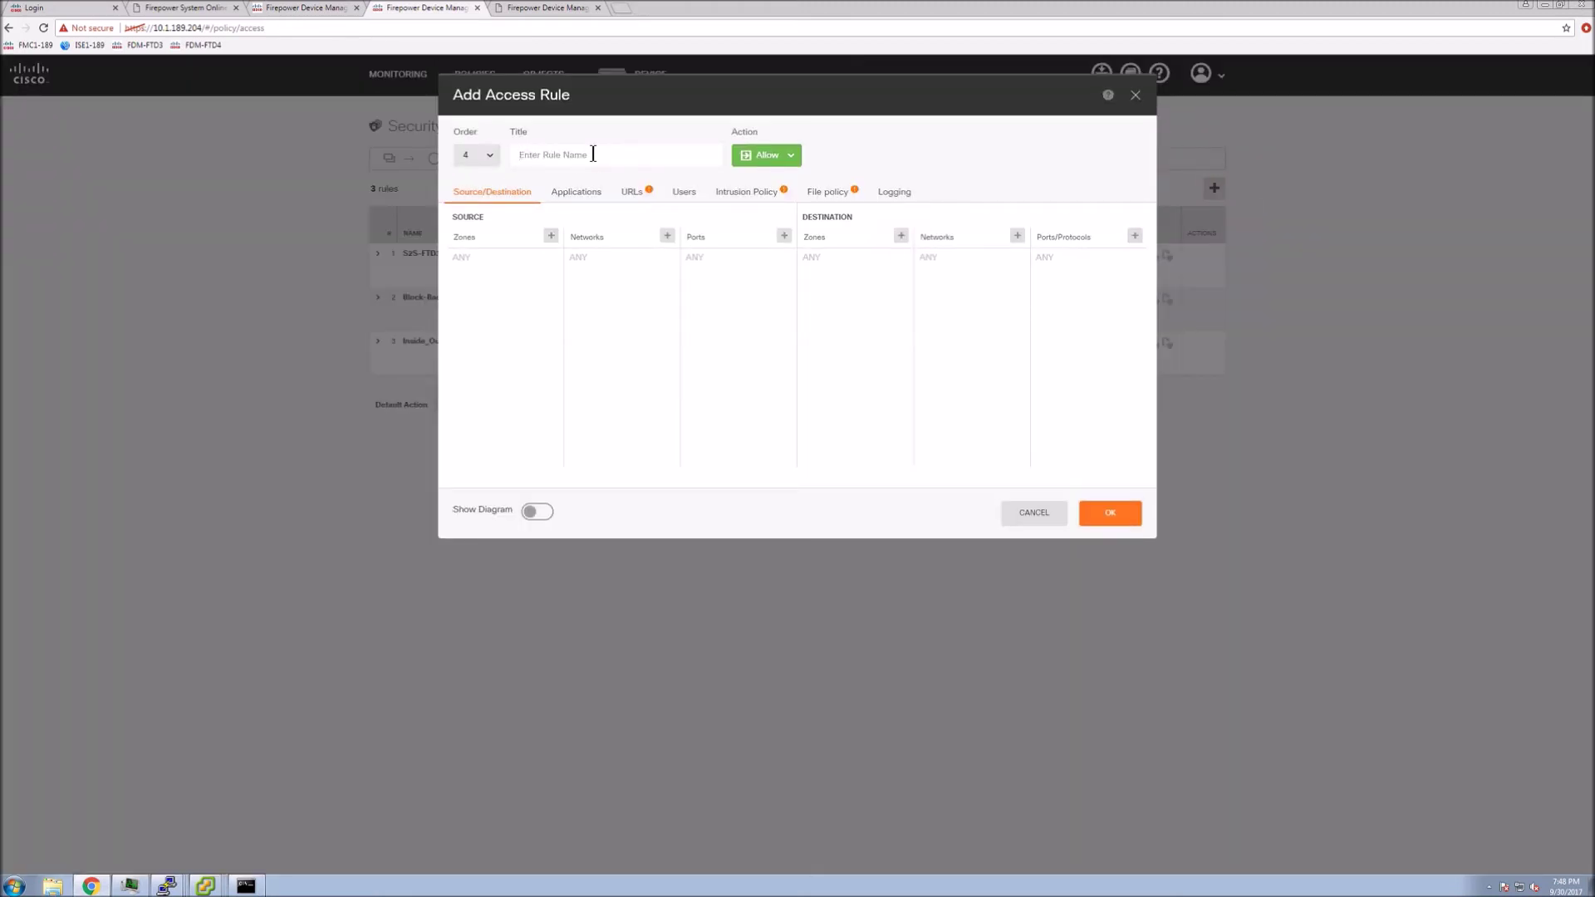
click(593, 154)
text(RA-VPN)
click(490, 155)
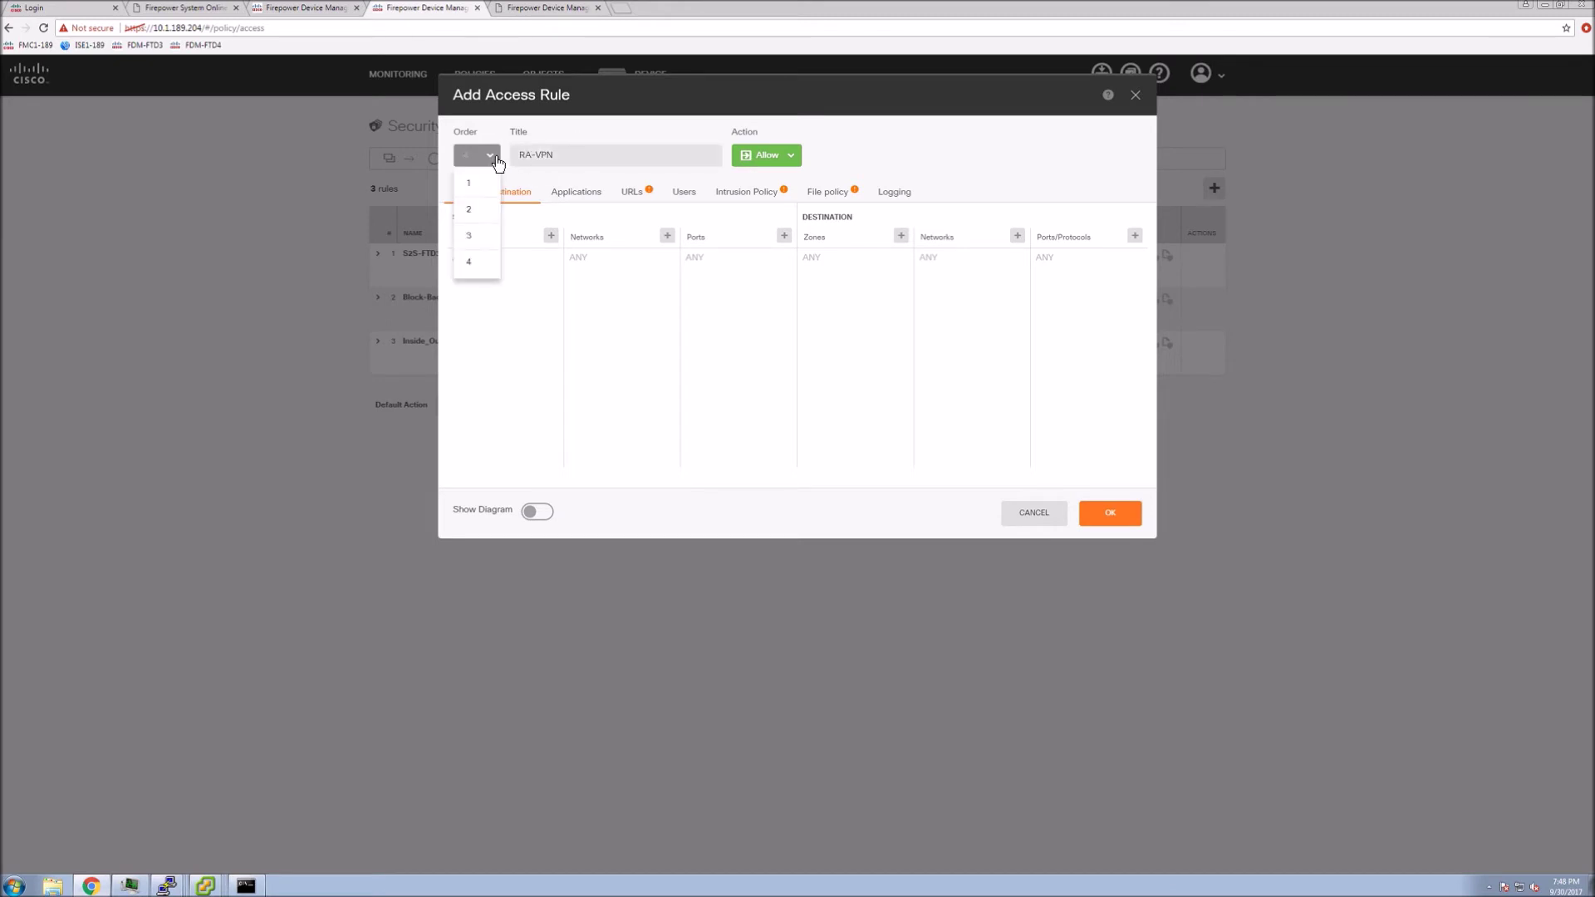
click(470, 184)
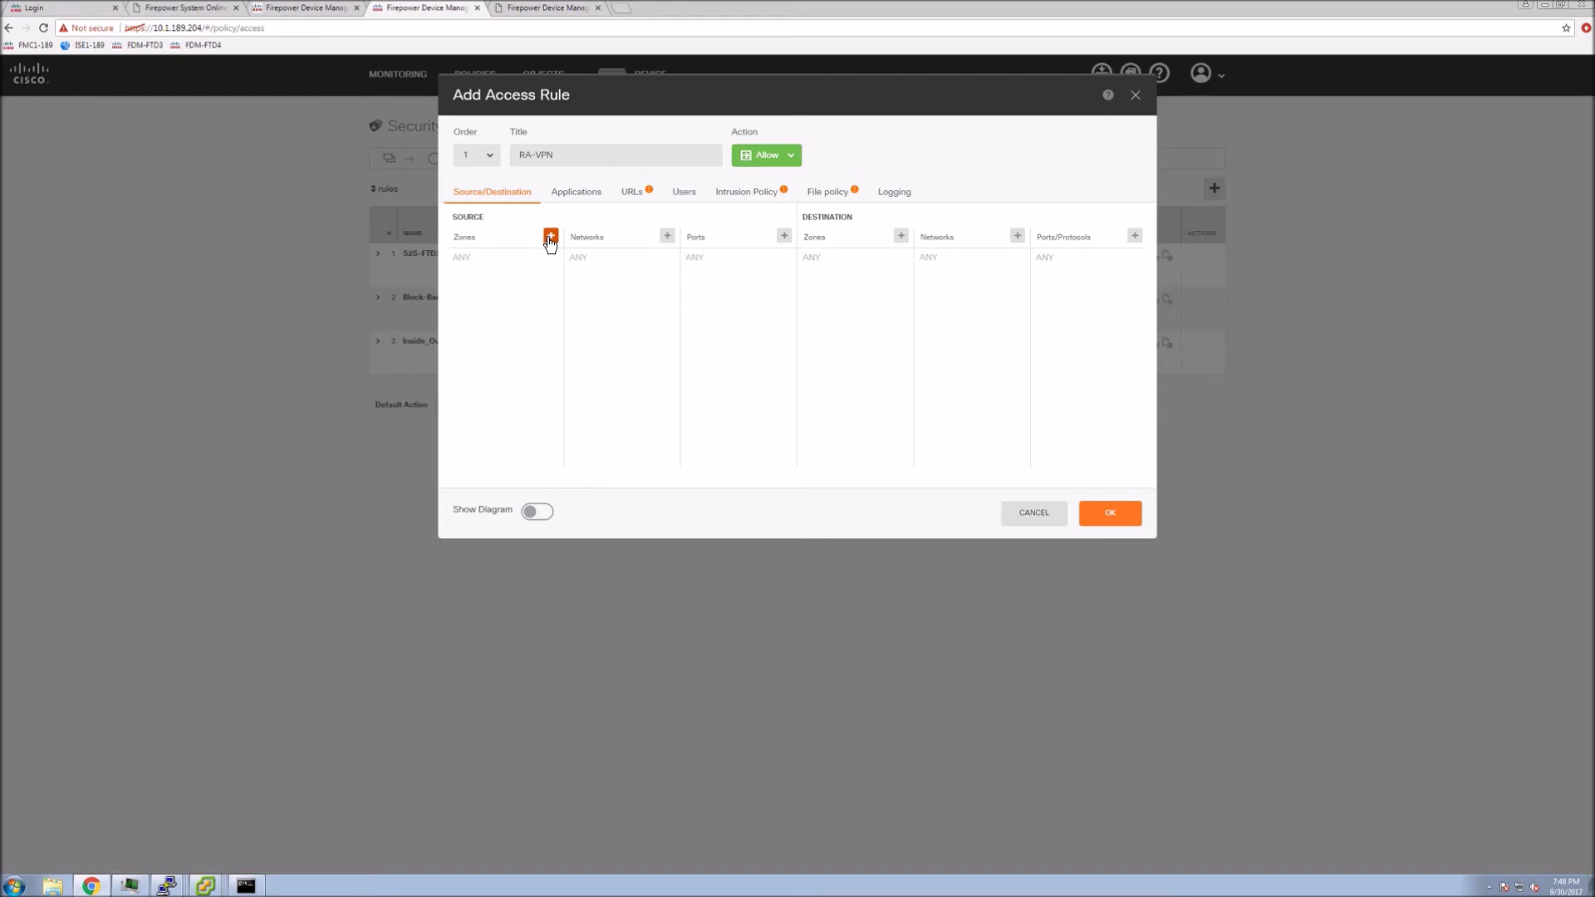
click(550, 237)
click(514, 323)
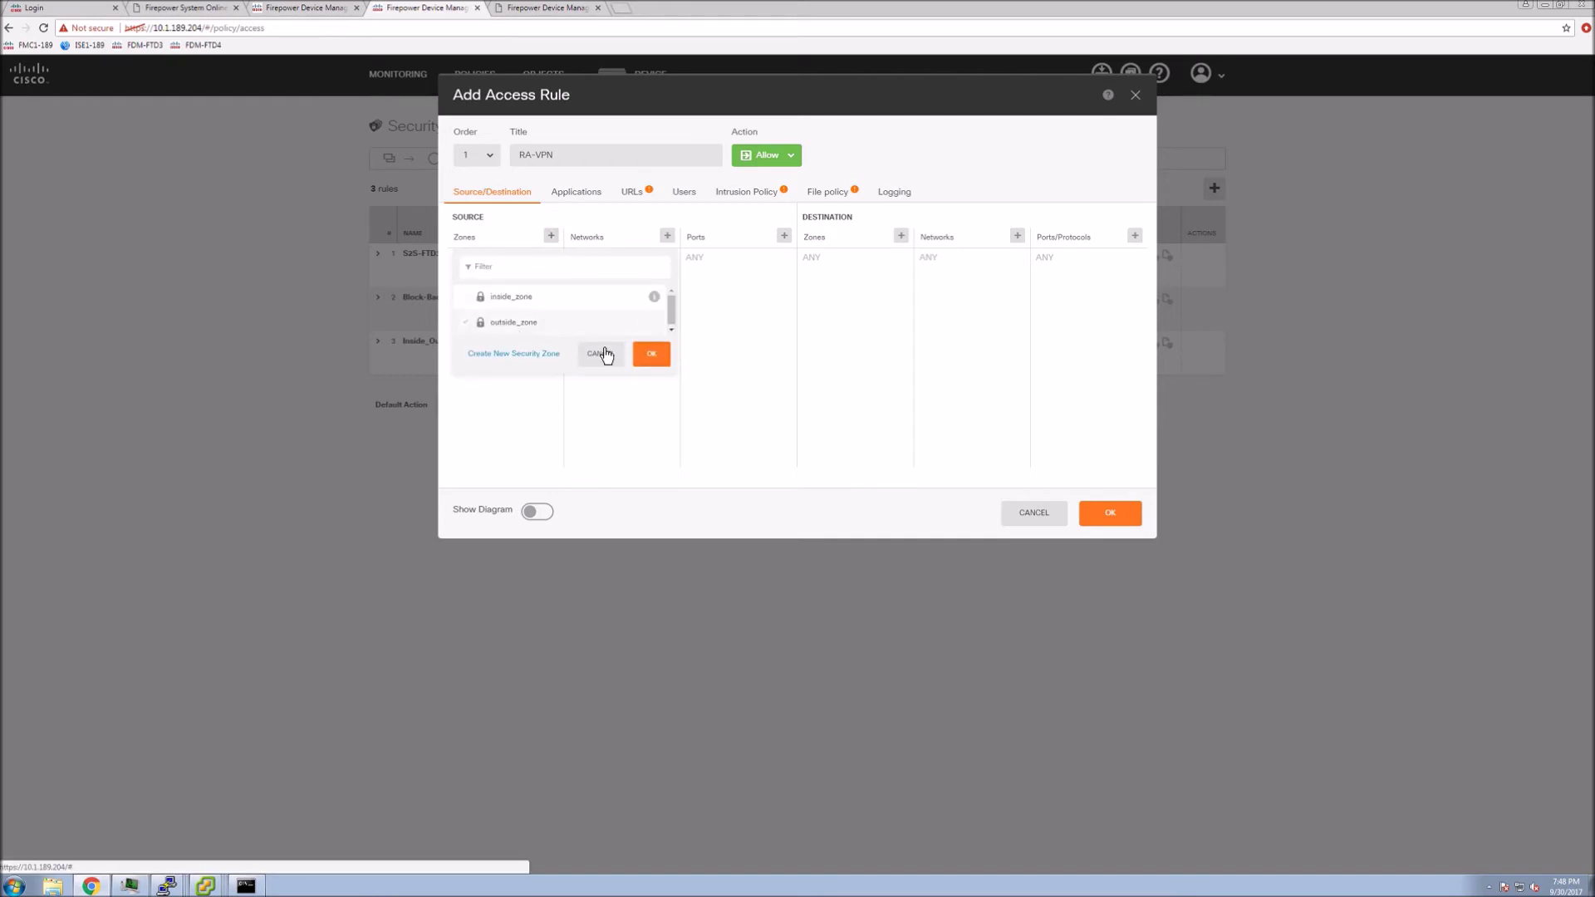
click(651, 356)
Set source network RA-VPN-Pool and destination inside_zone / INSIDE-VL185, then save the rule
click(667, 237)
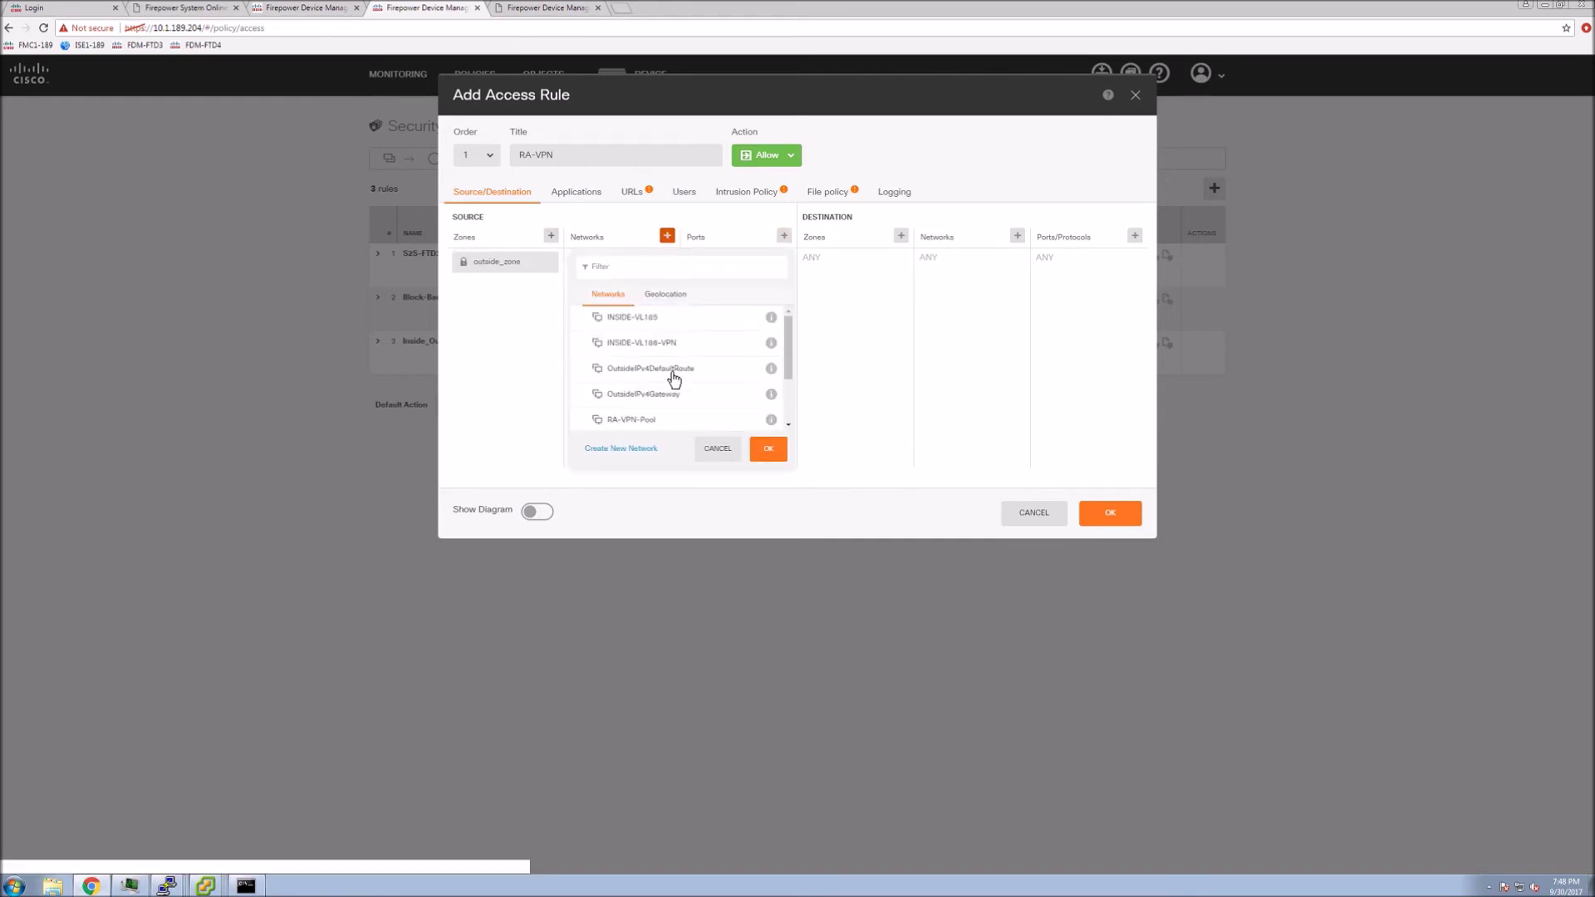
click(649, 422)
click(769, 448)
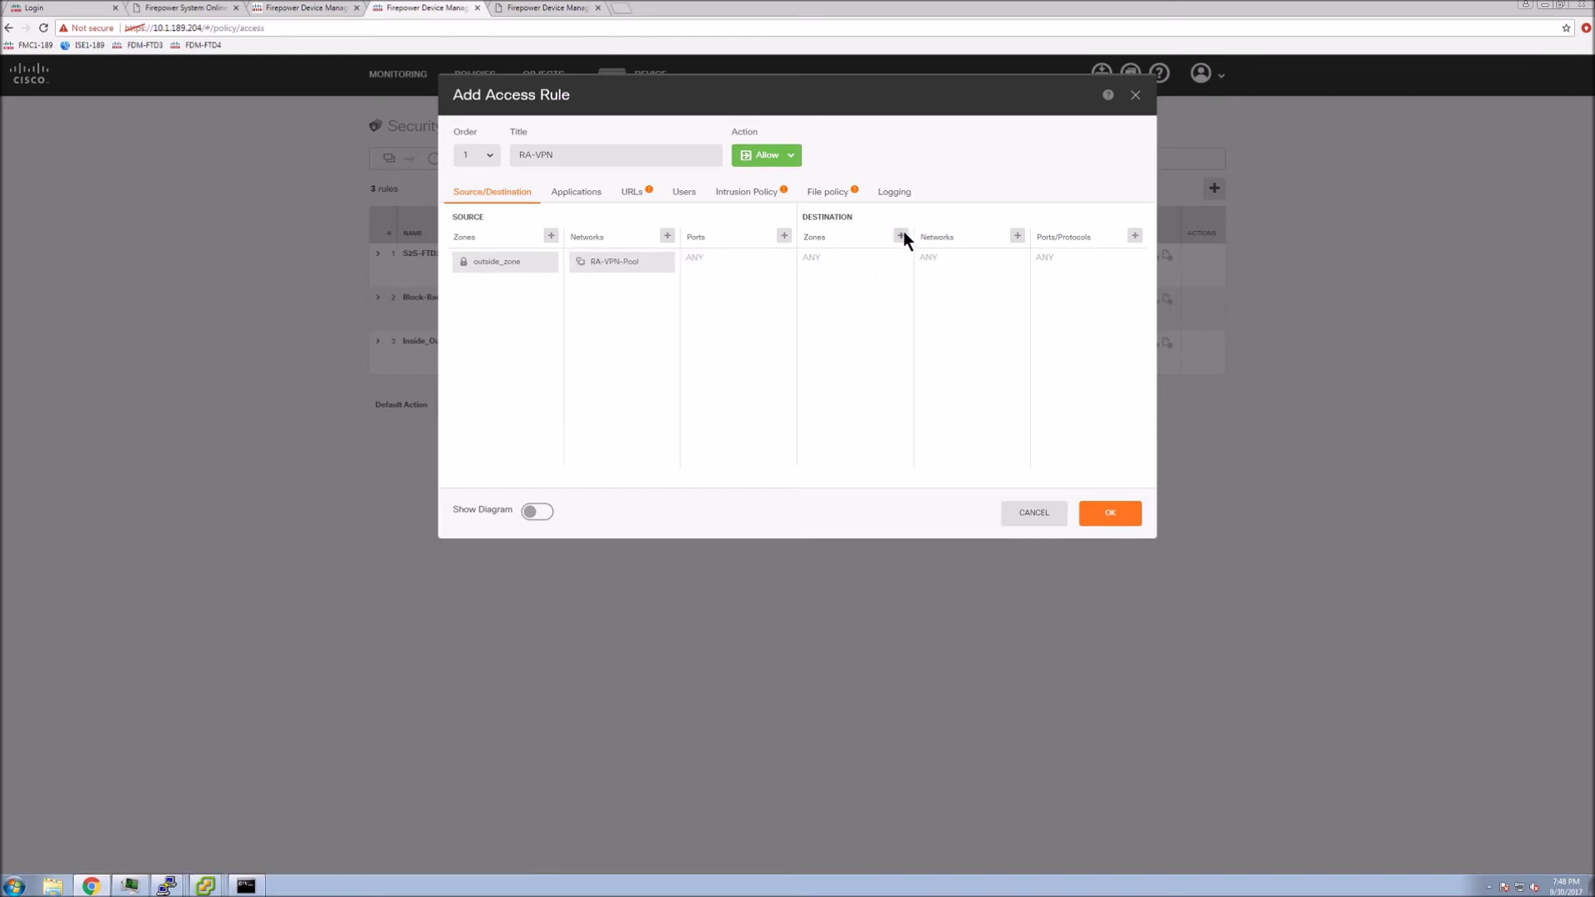
click(901, 237)
click(863, 297)
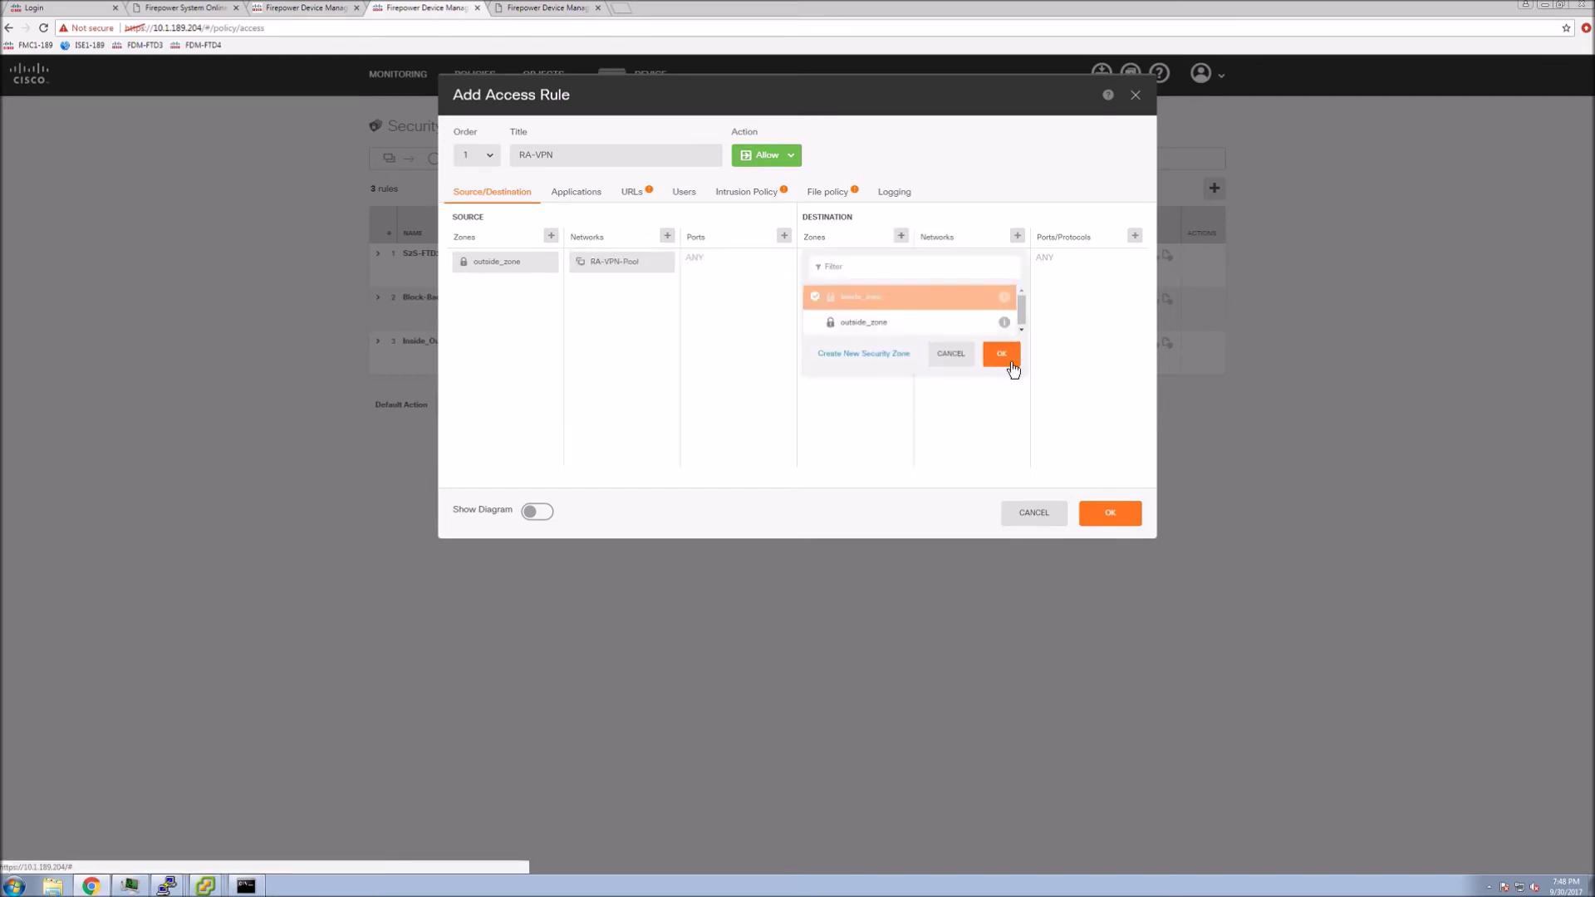
click(1001, 354)
click(1017, 236)
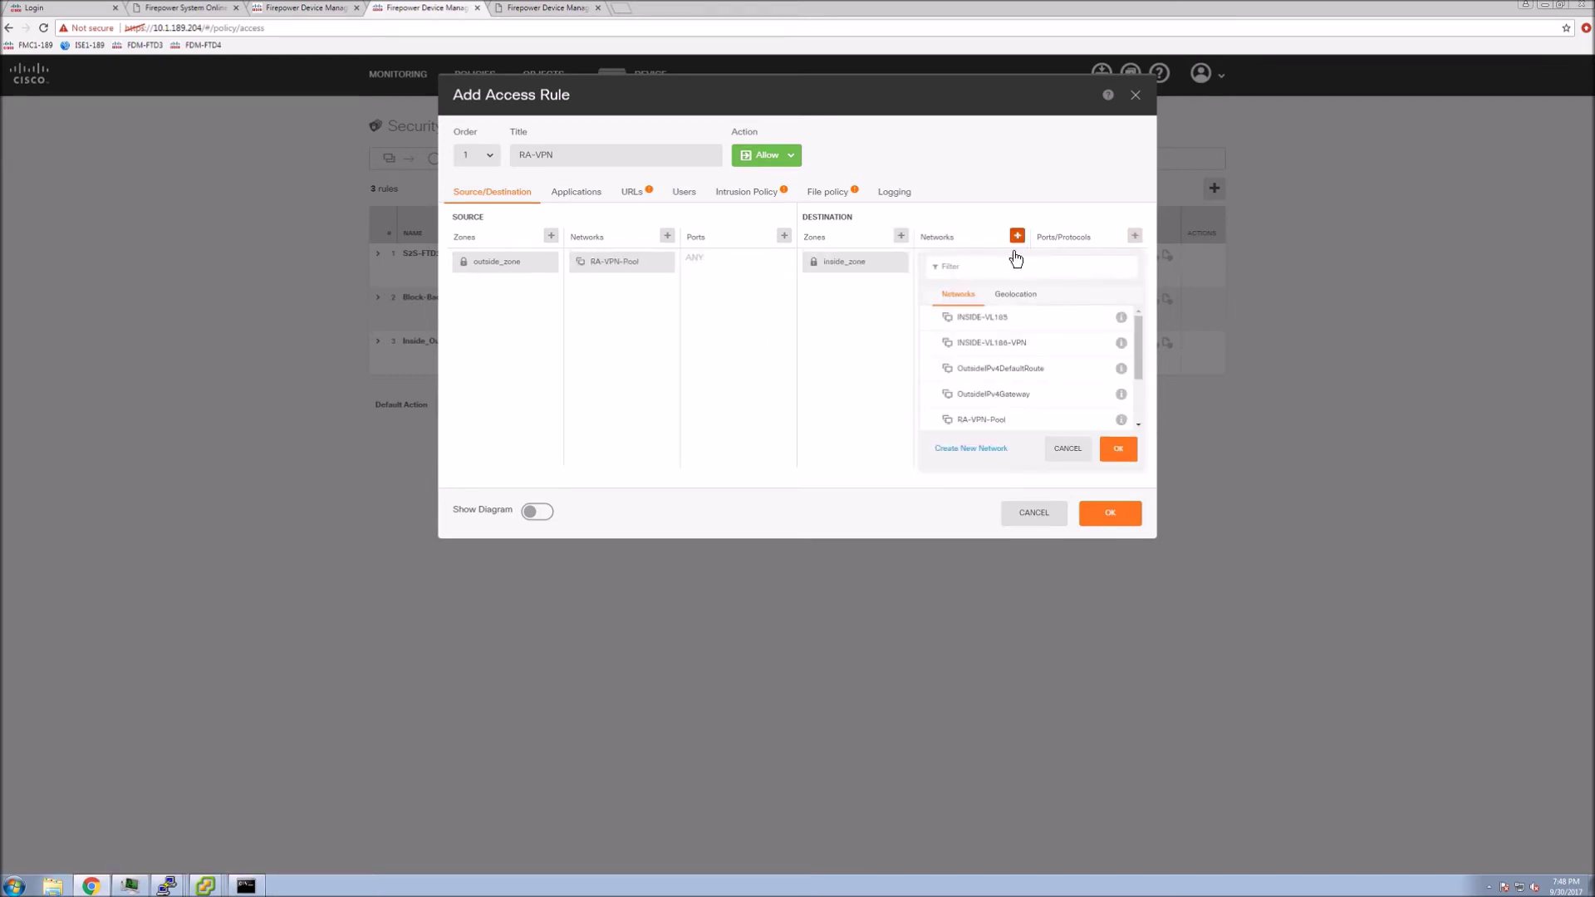
click(996, 322)
click(1119, 449)
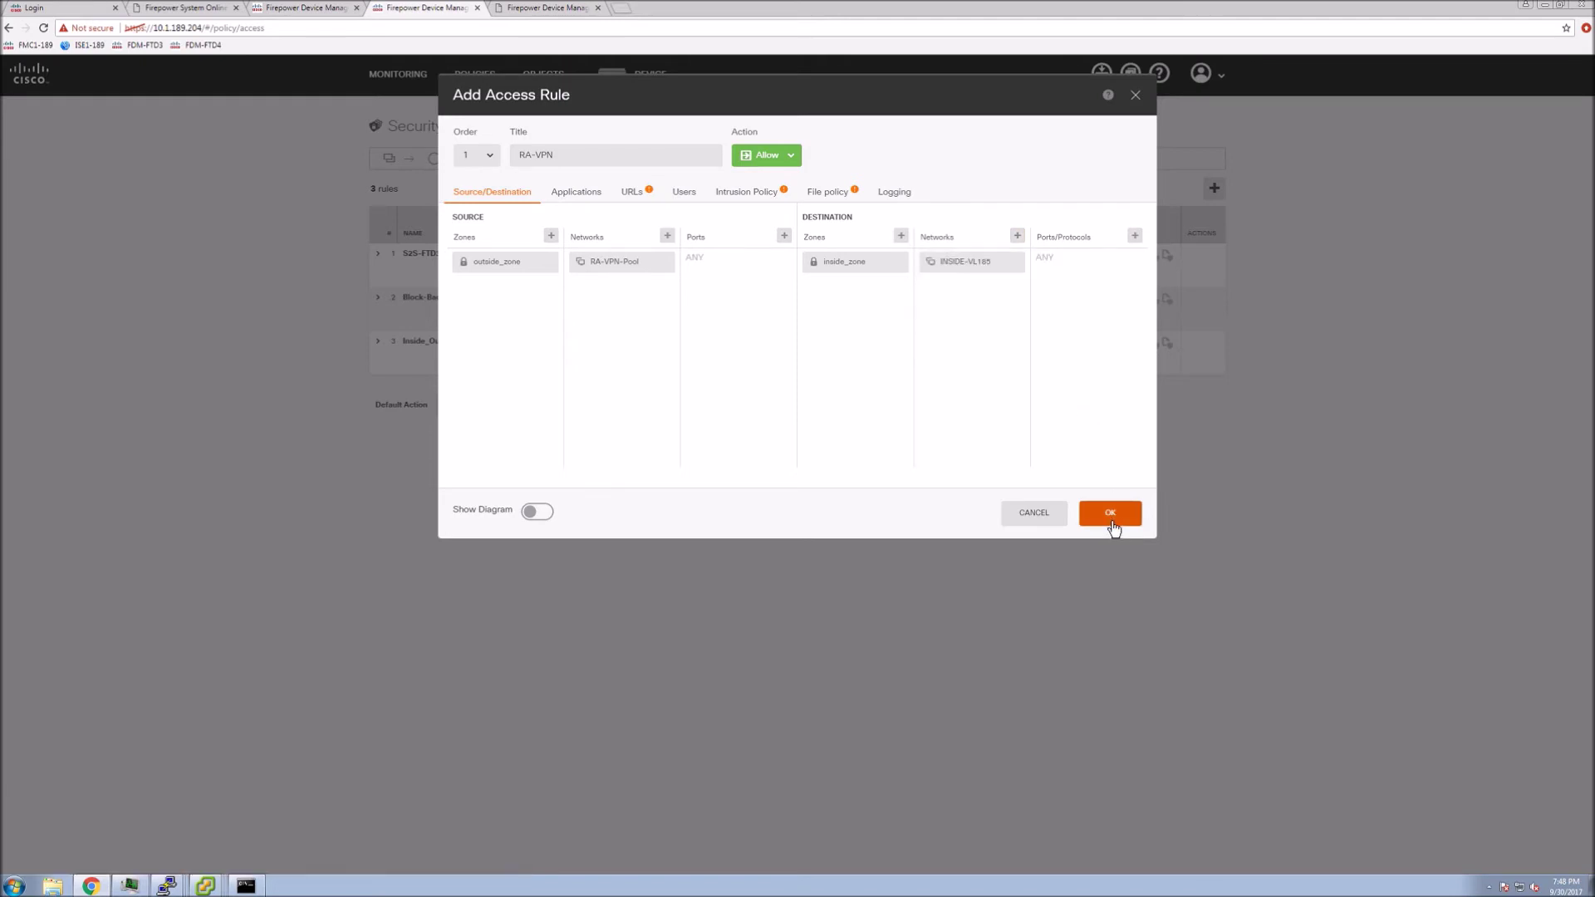
click(1110, 515)
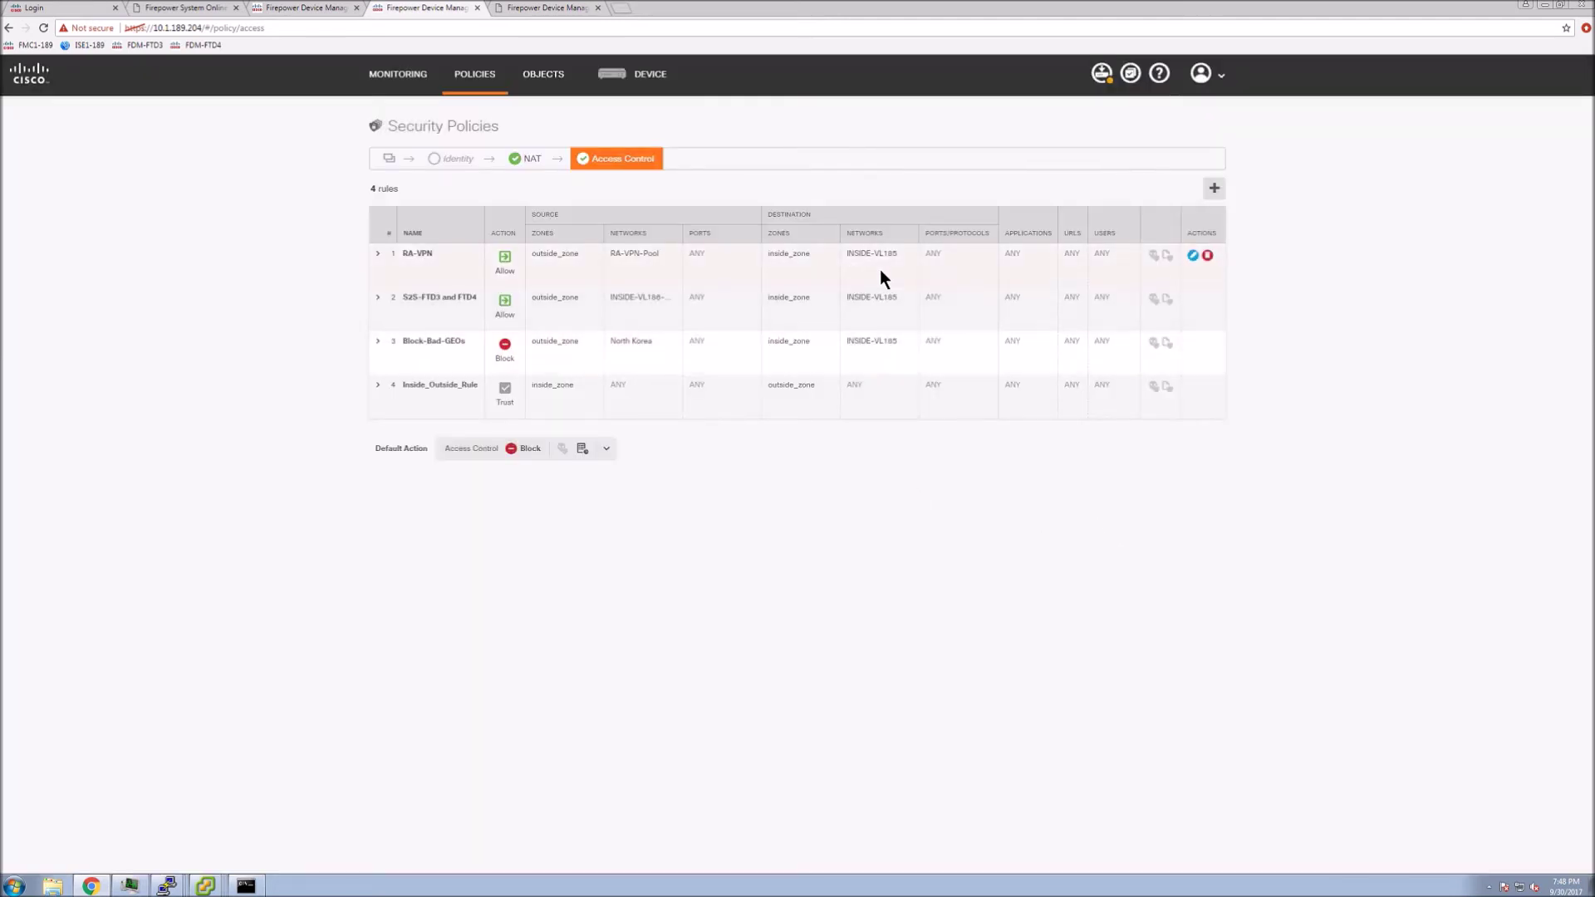
Deploy the pending changes now and close the Deployment Summary once it succeeds
click(1101, 74)
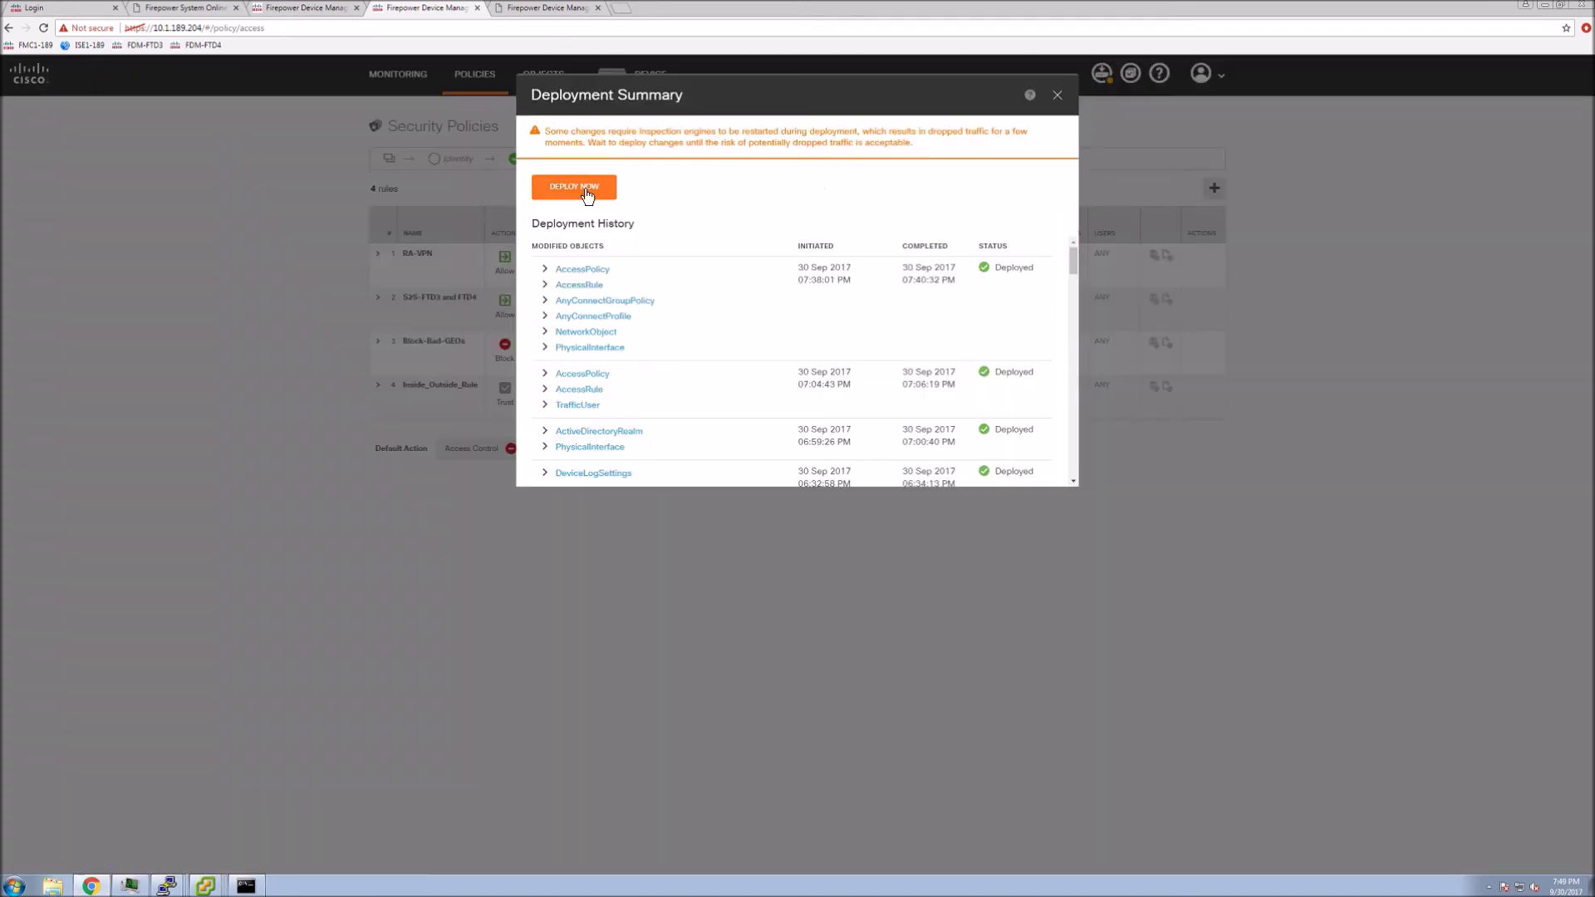
click(574, 186)
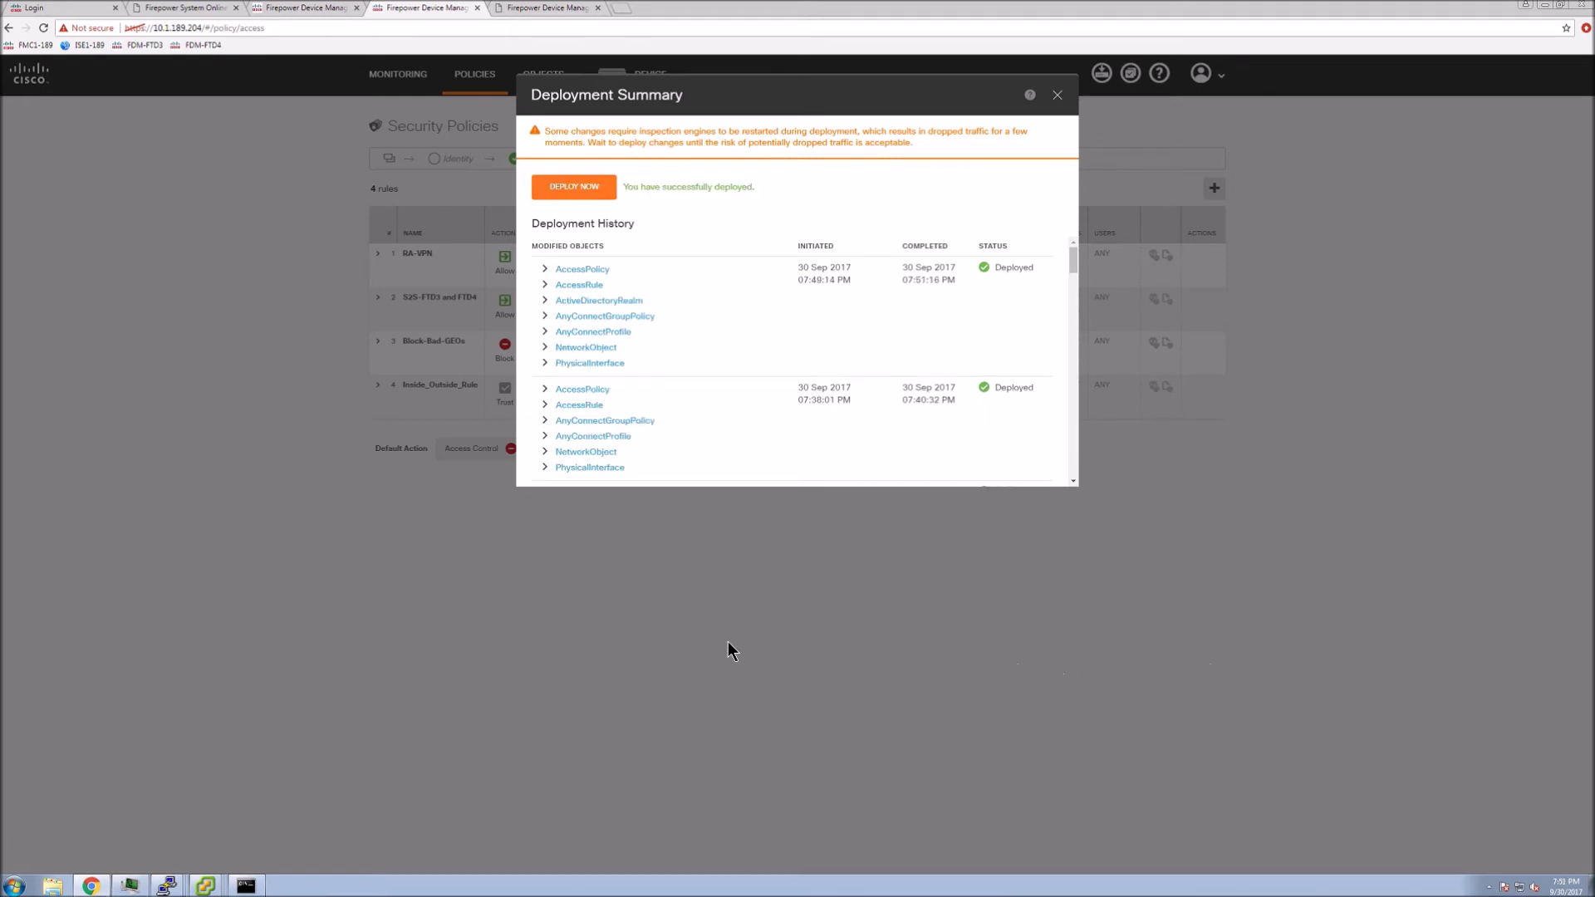
click(1056, 96)
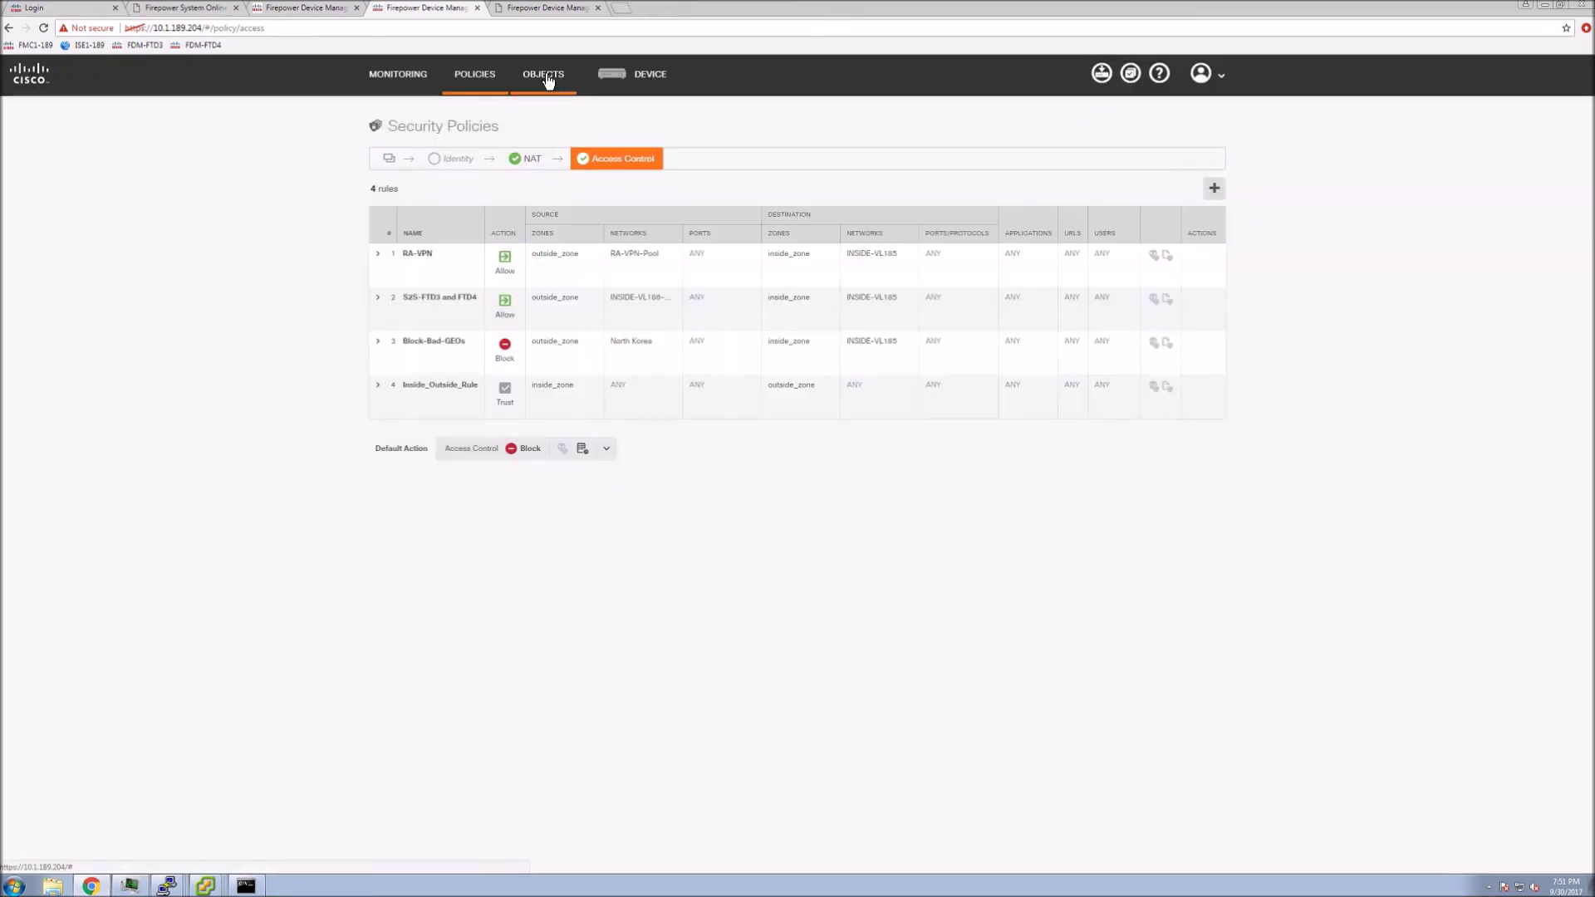
click(544, 75)
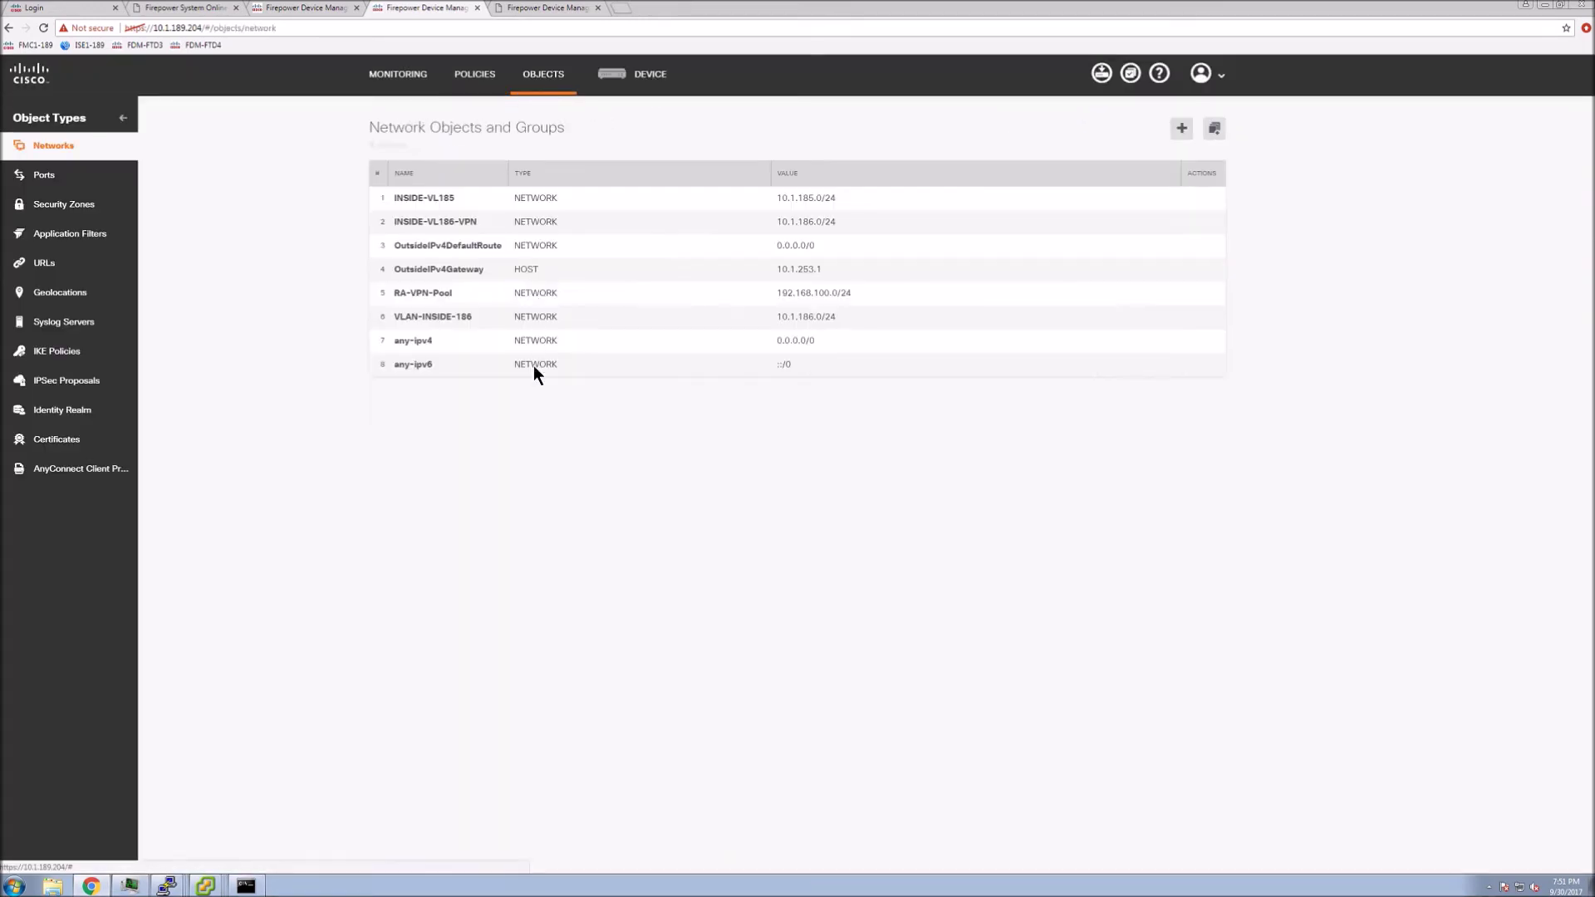
Run a successful connection test on the Cisco-AD identity realm and save it
click(63, 409)
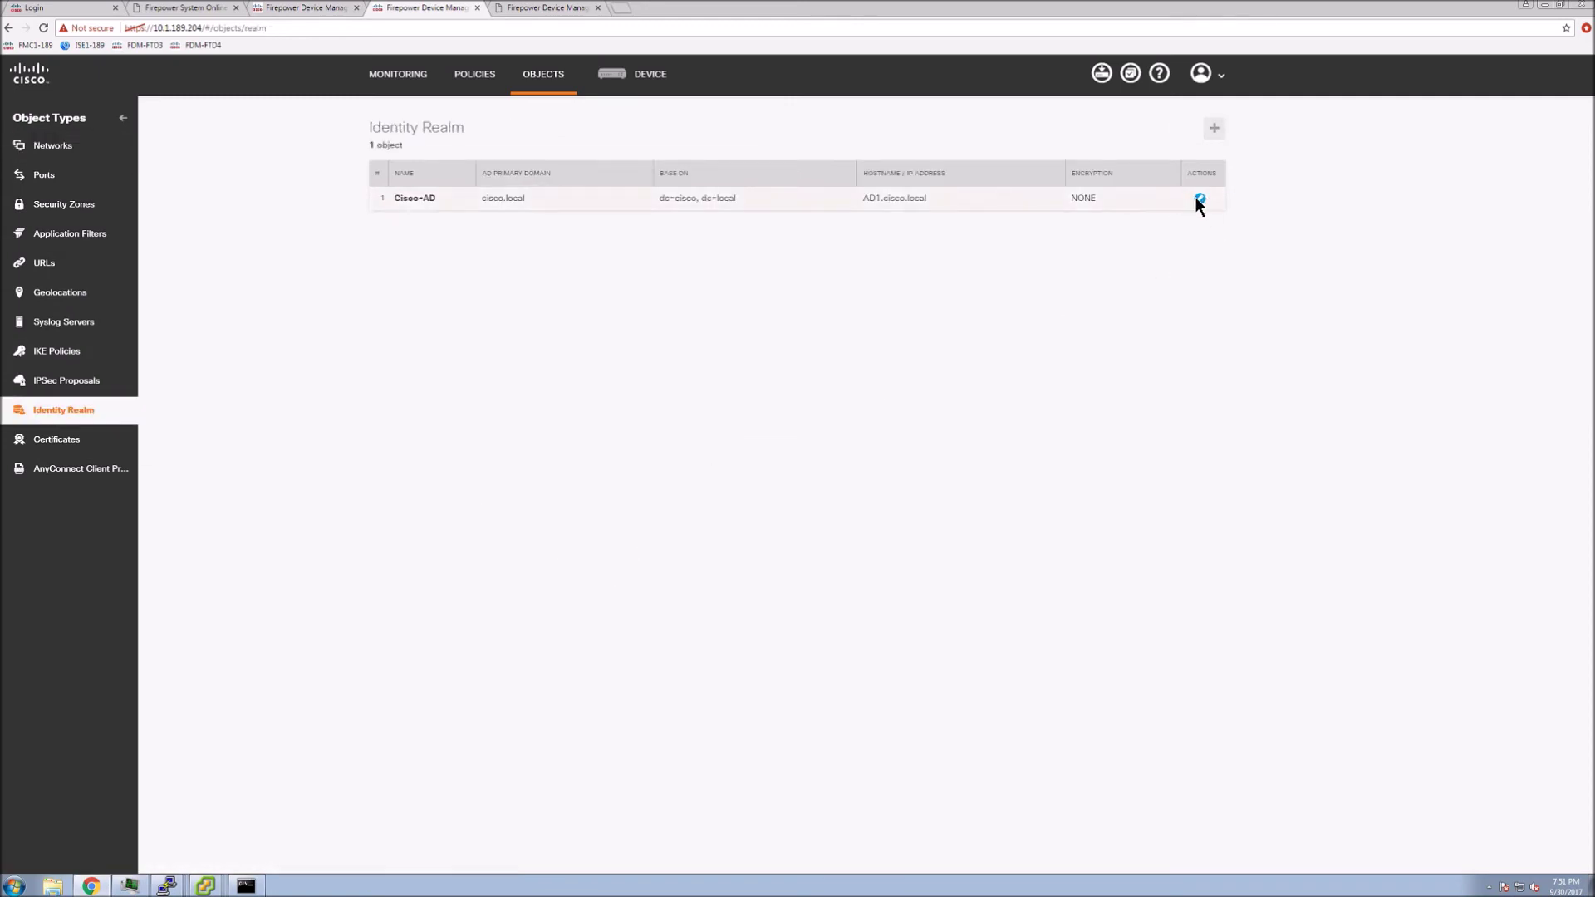
click(1199, 200)
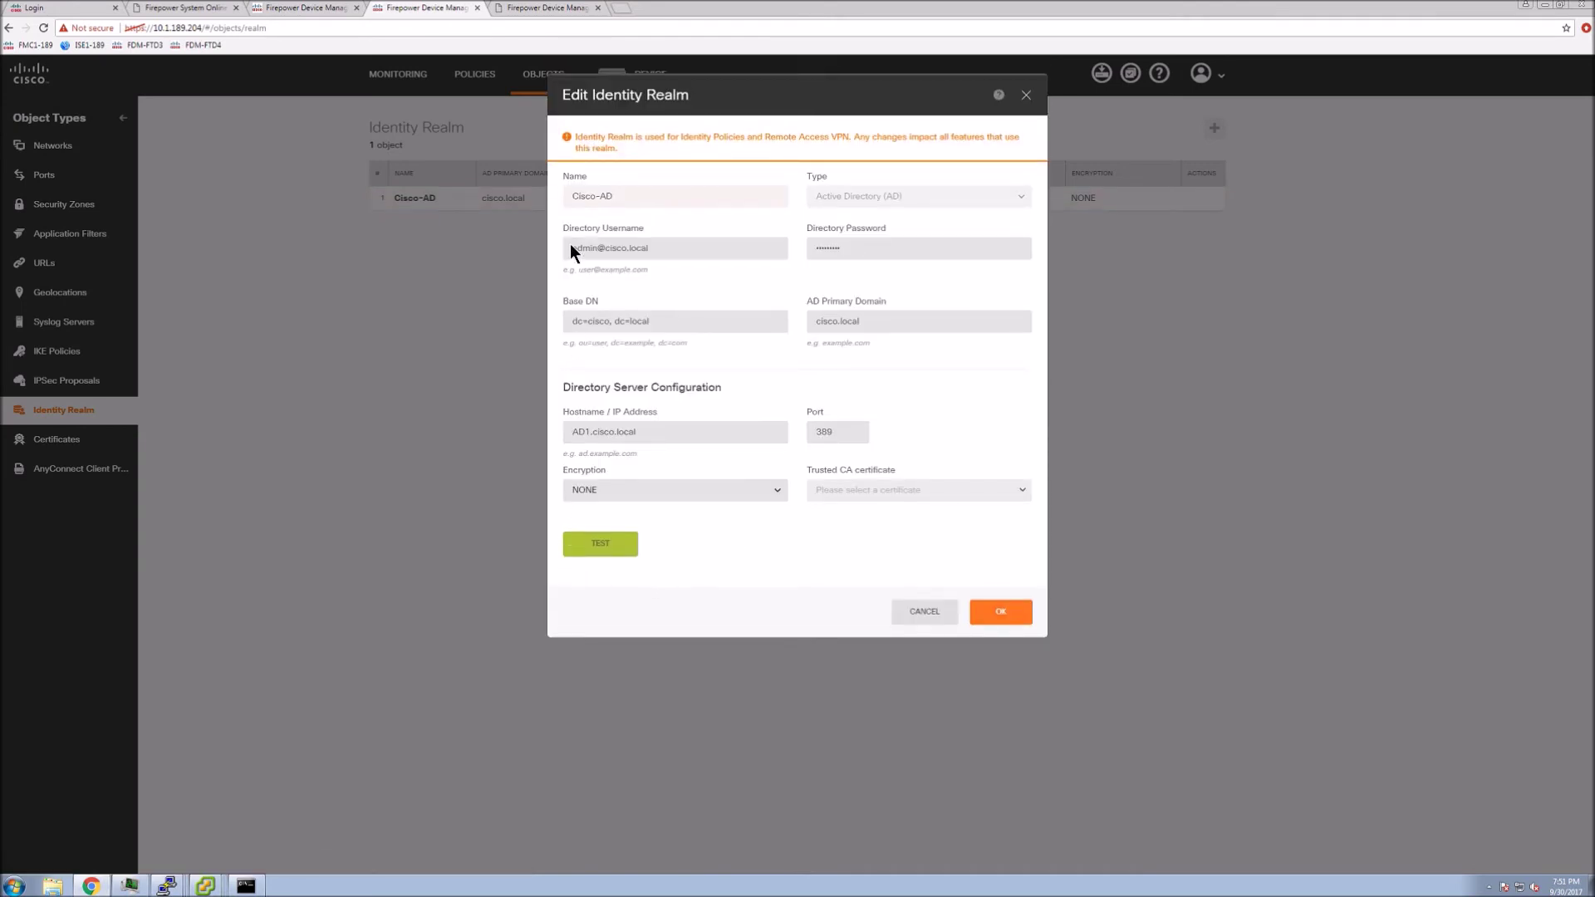
click(596, 540)
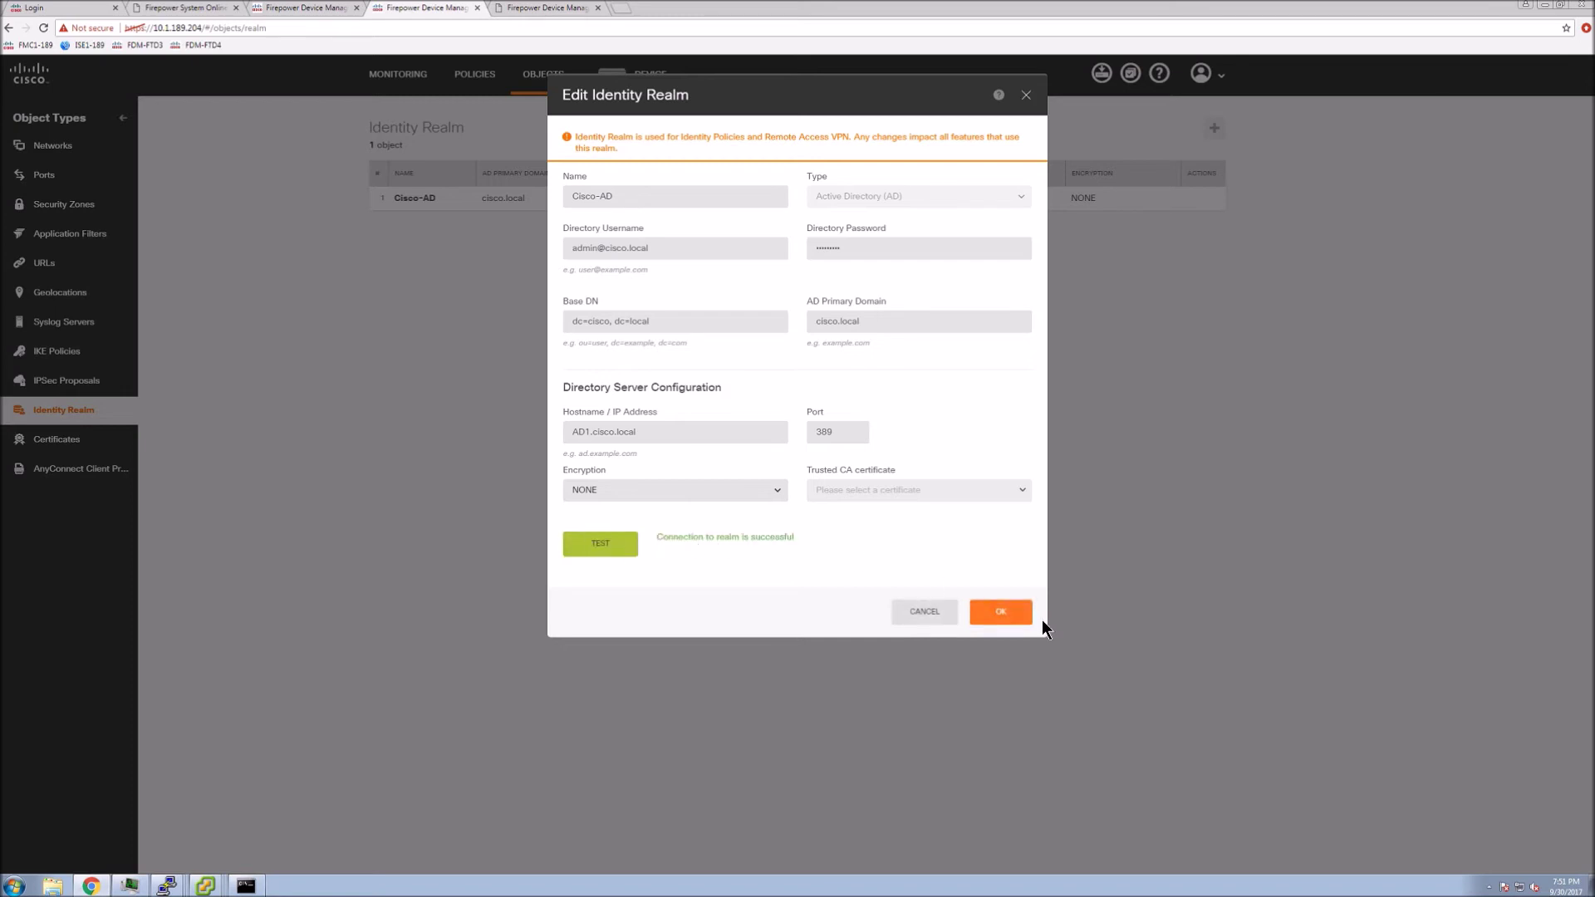
click(1001, 613)
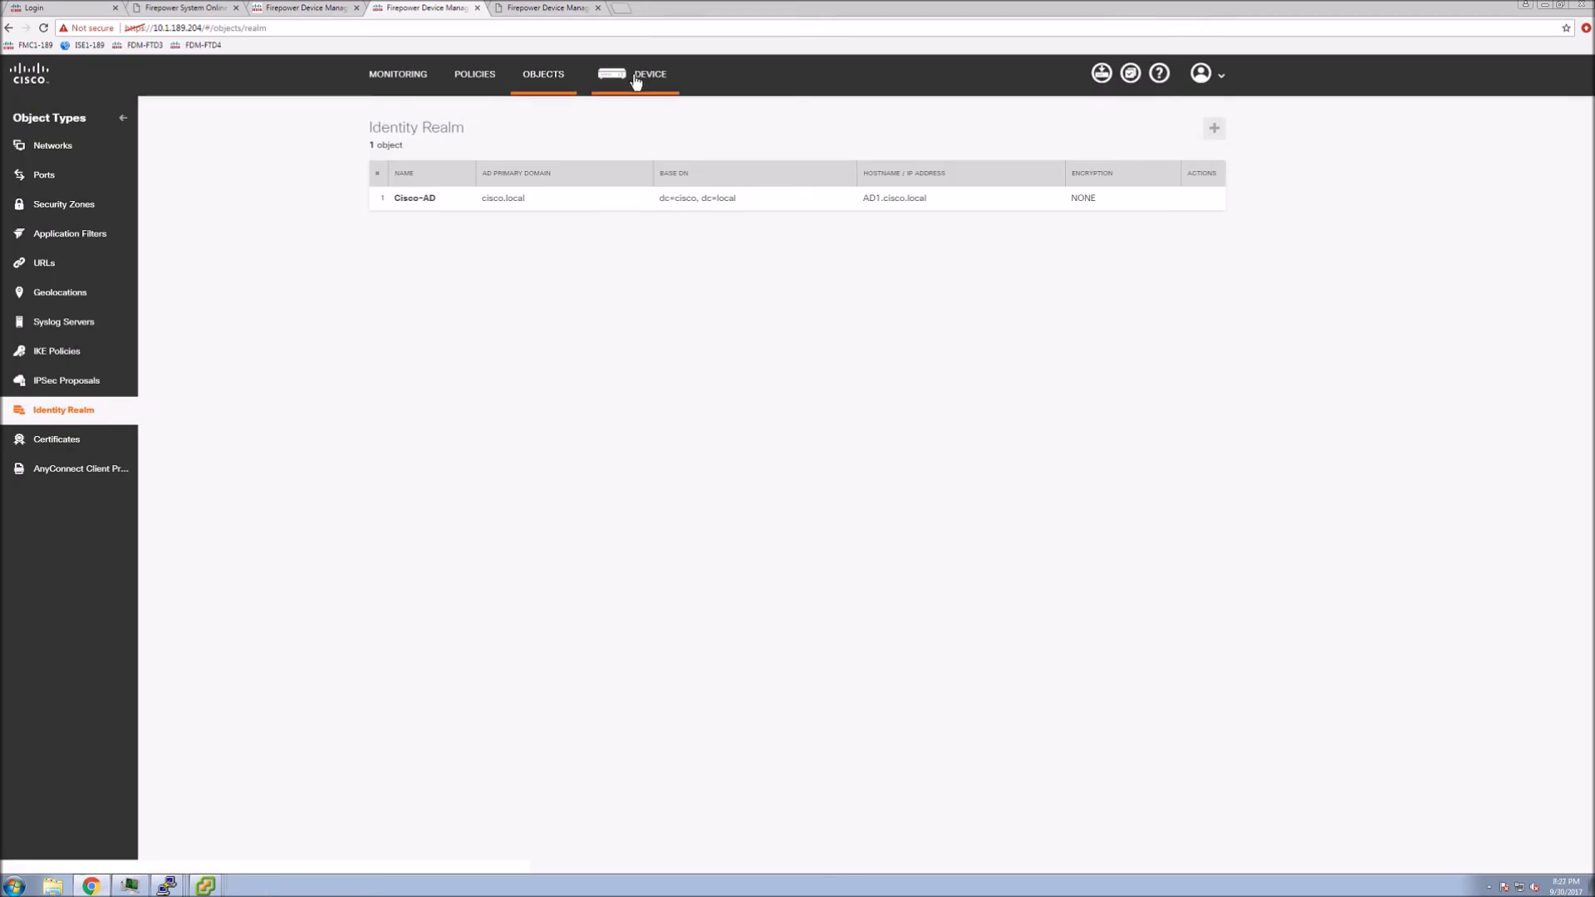
click(636, 78)
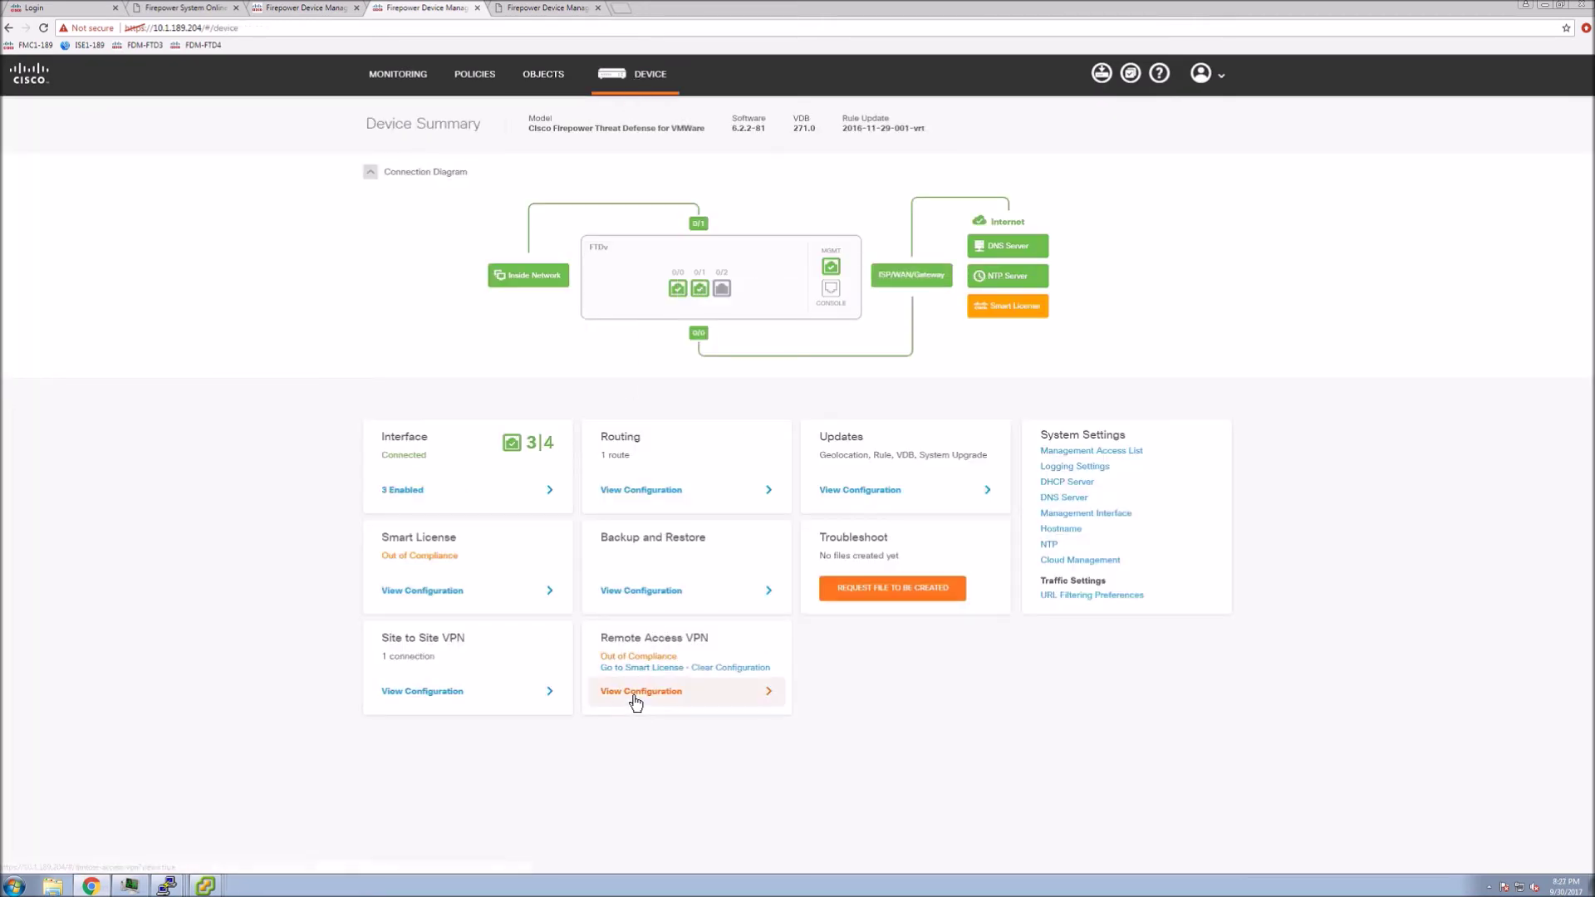
click(633, 694)
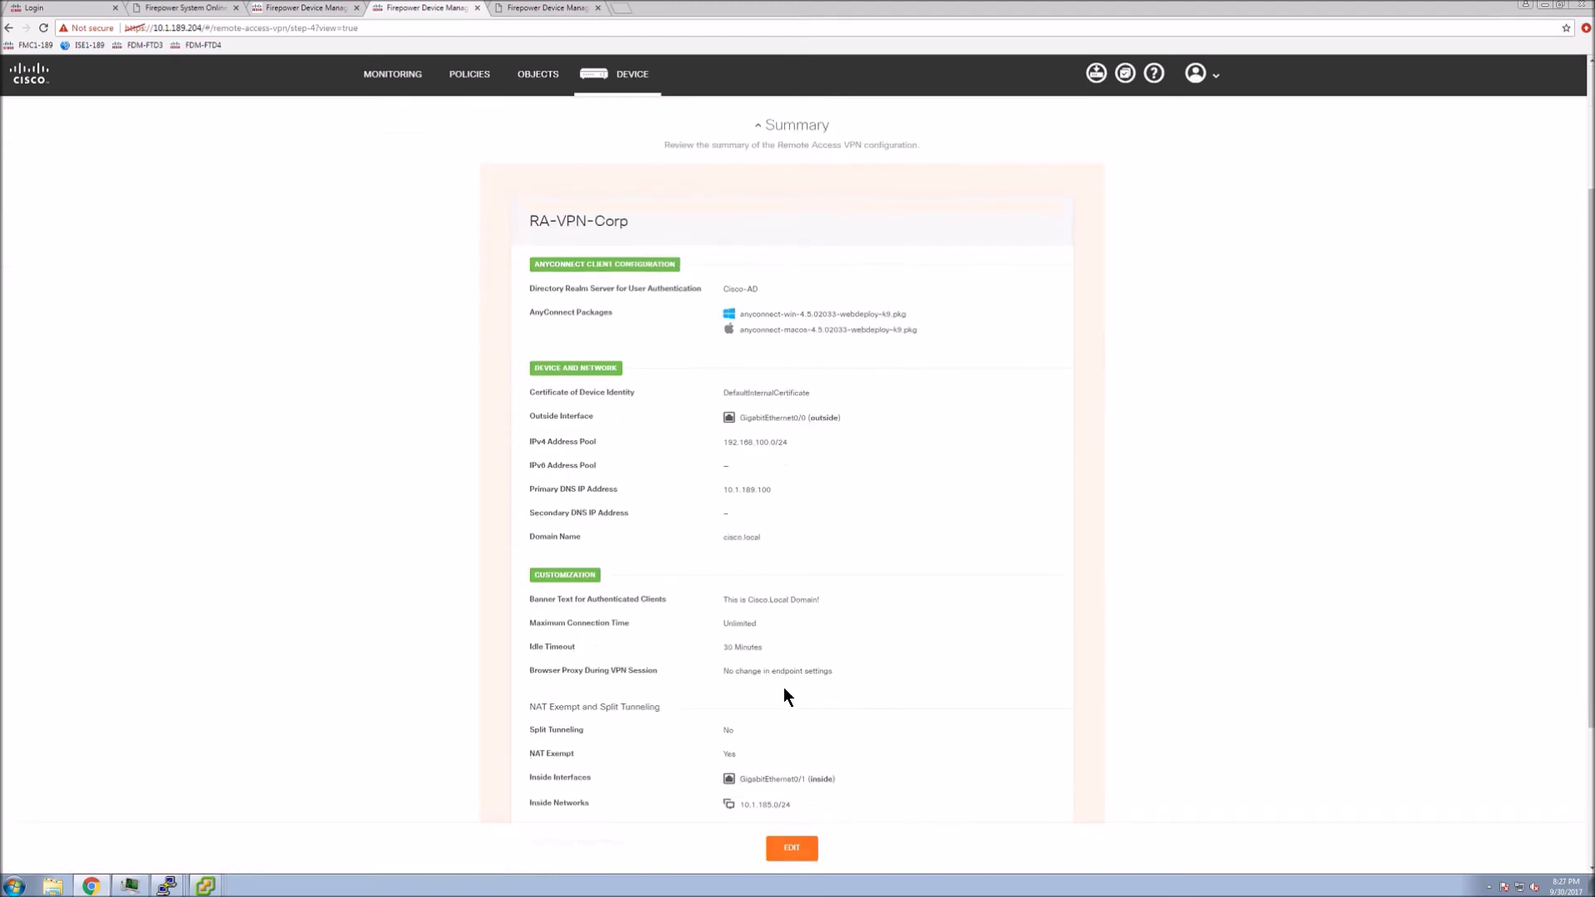
scroll(795, 714, down, 2)
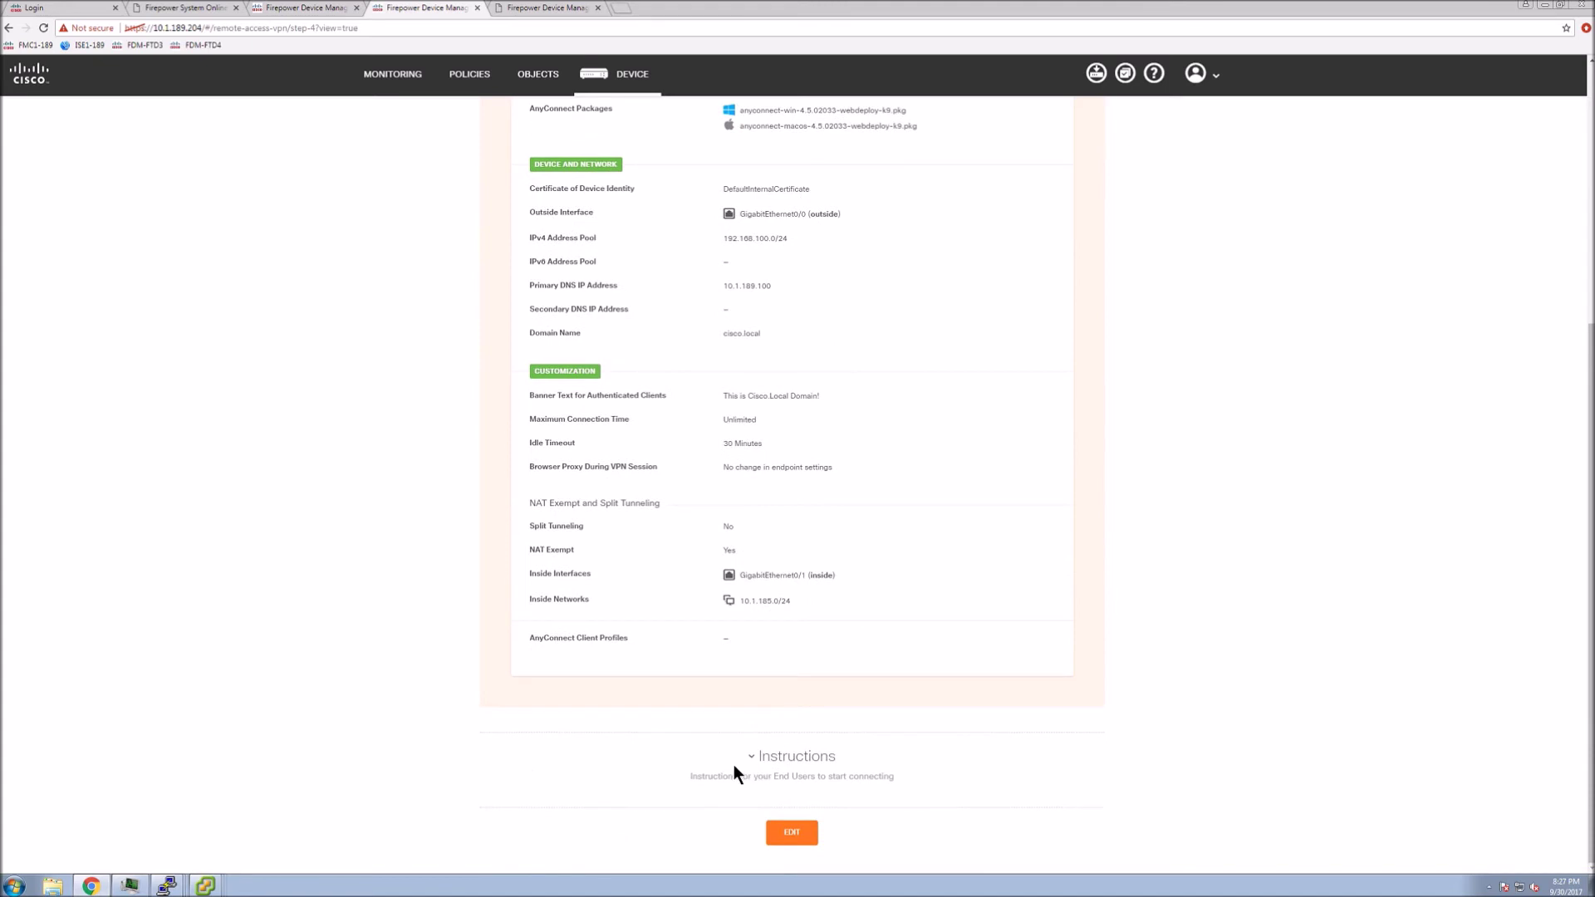
click(795, 758)
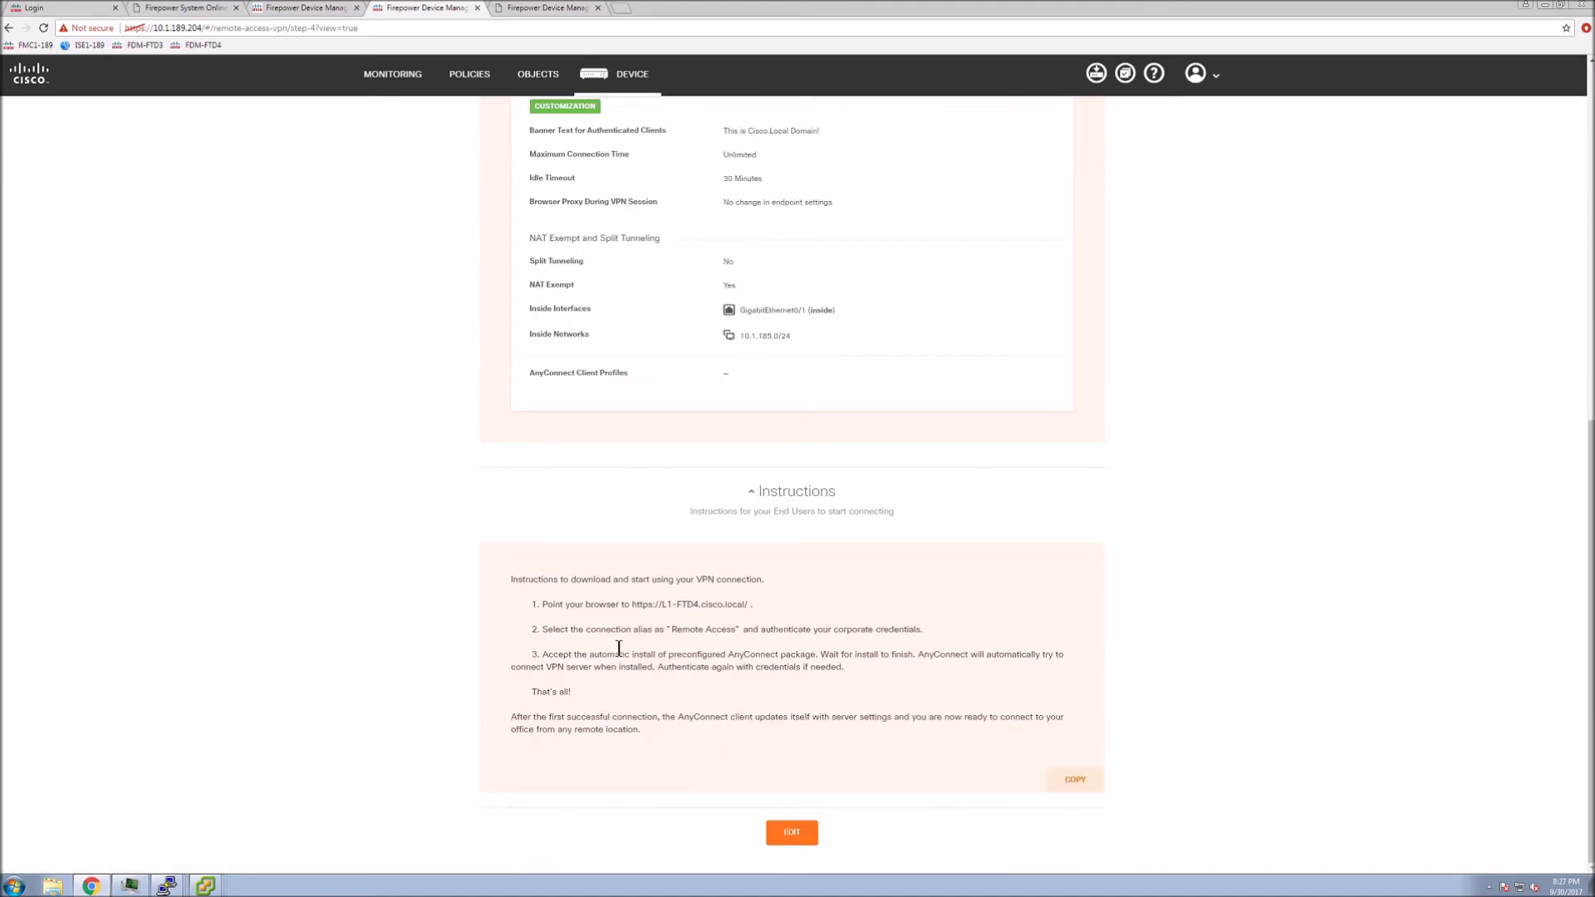
drag(545, 604, 754, 613)
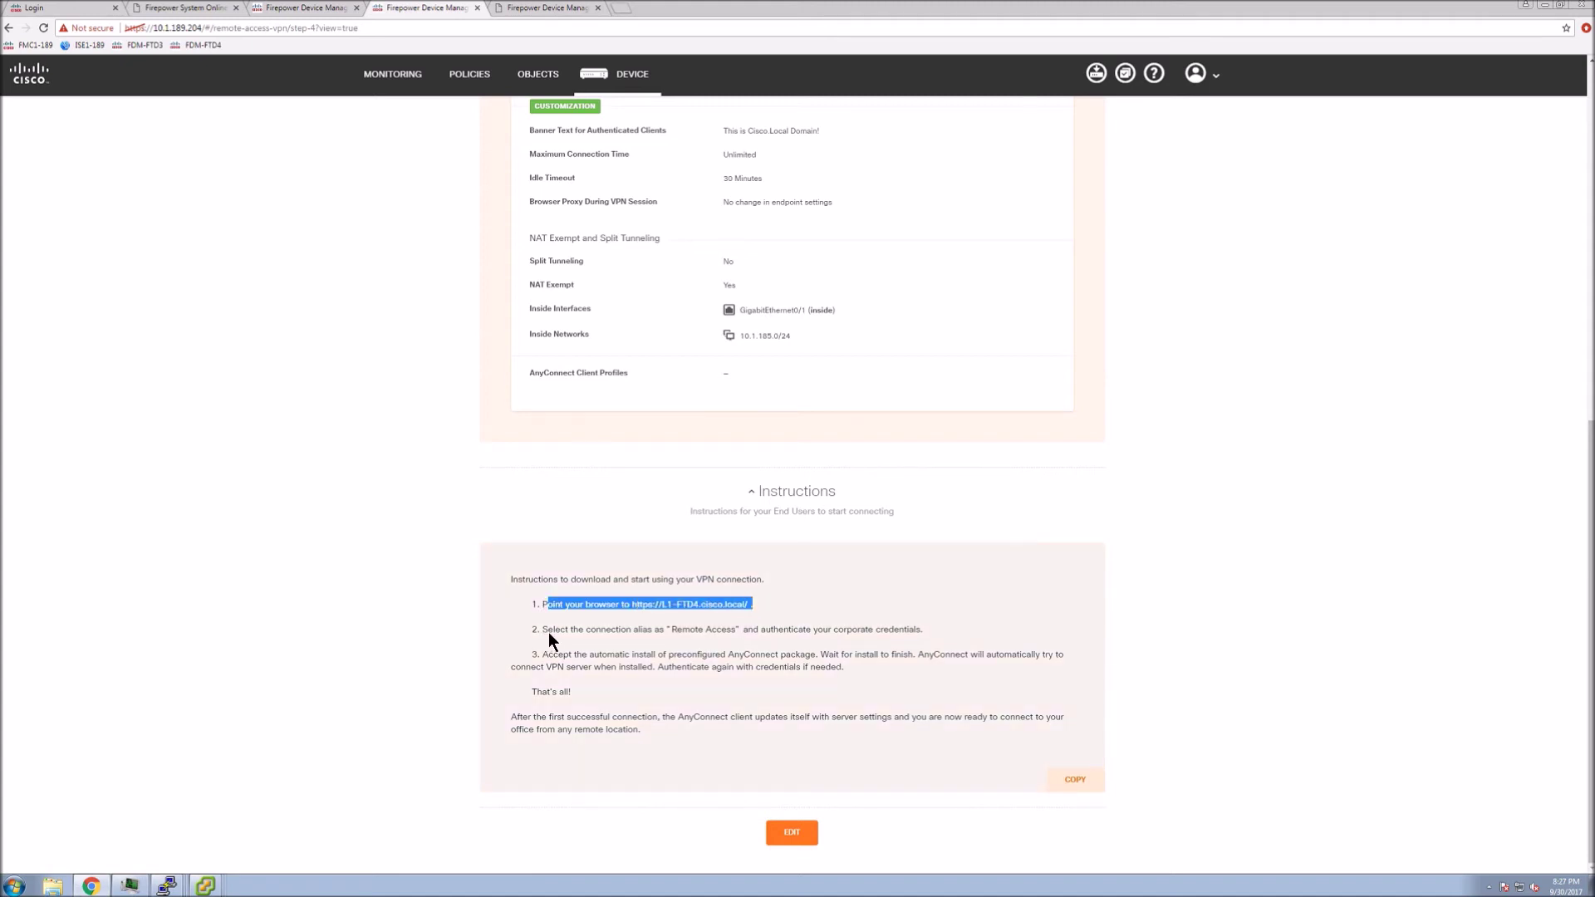
drag(544, 629, 846, 635)
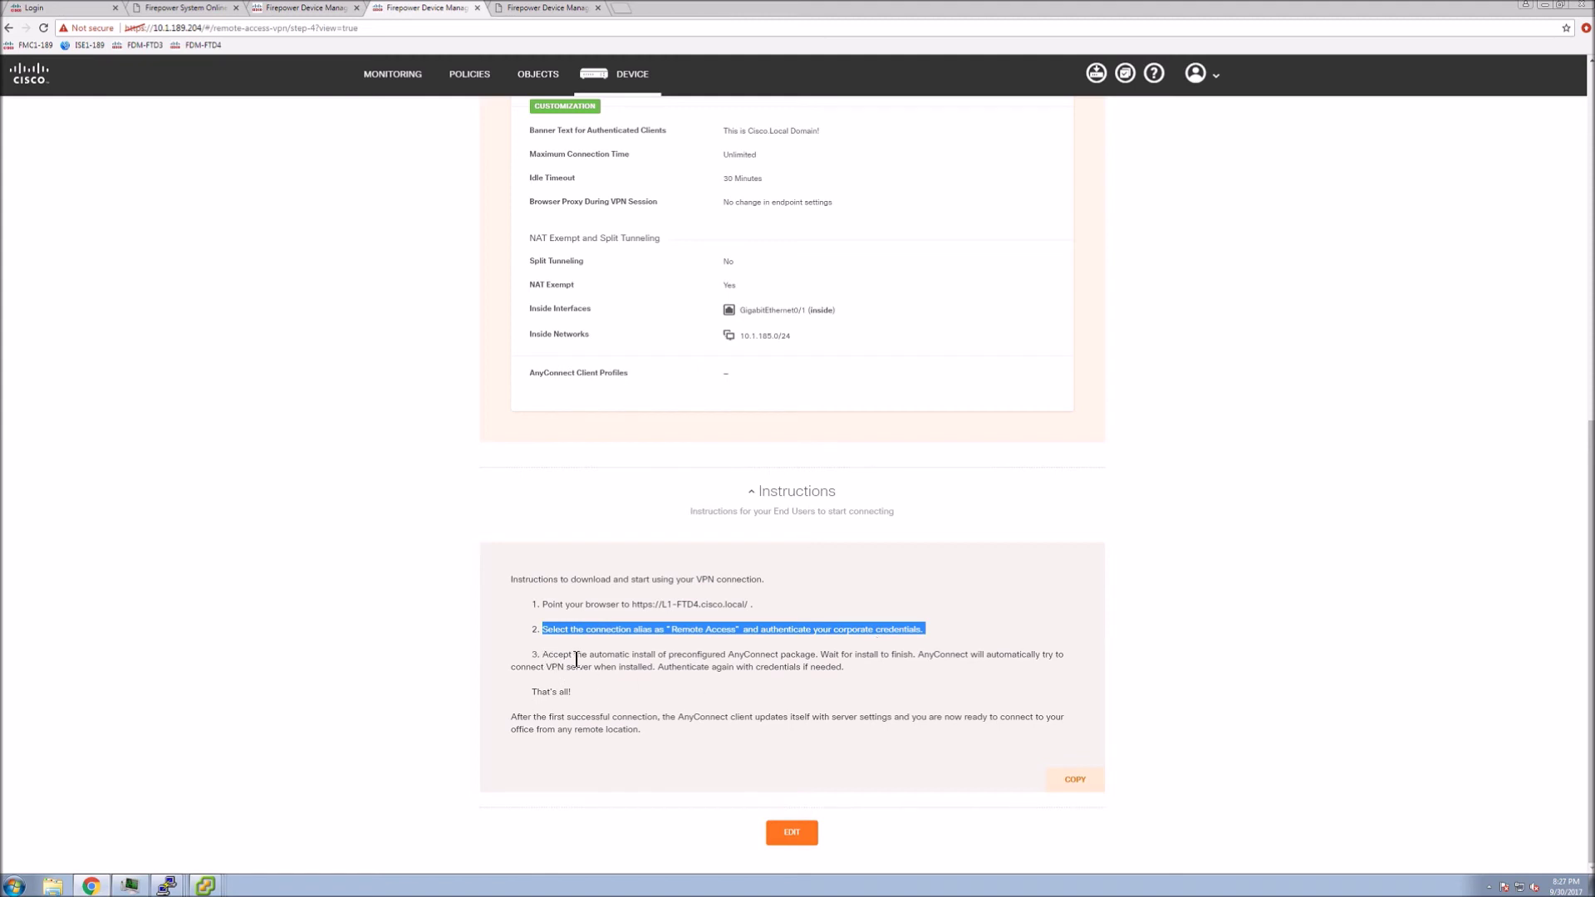
drag(546, 655, 872, 679)
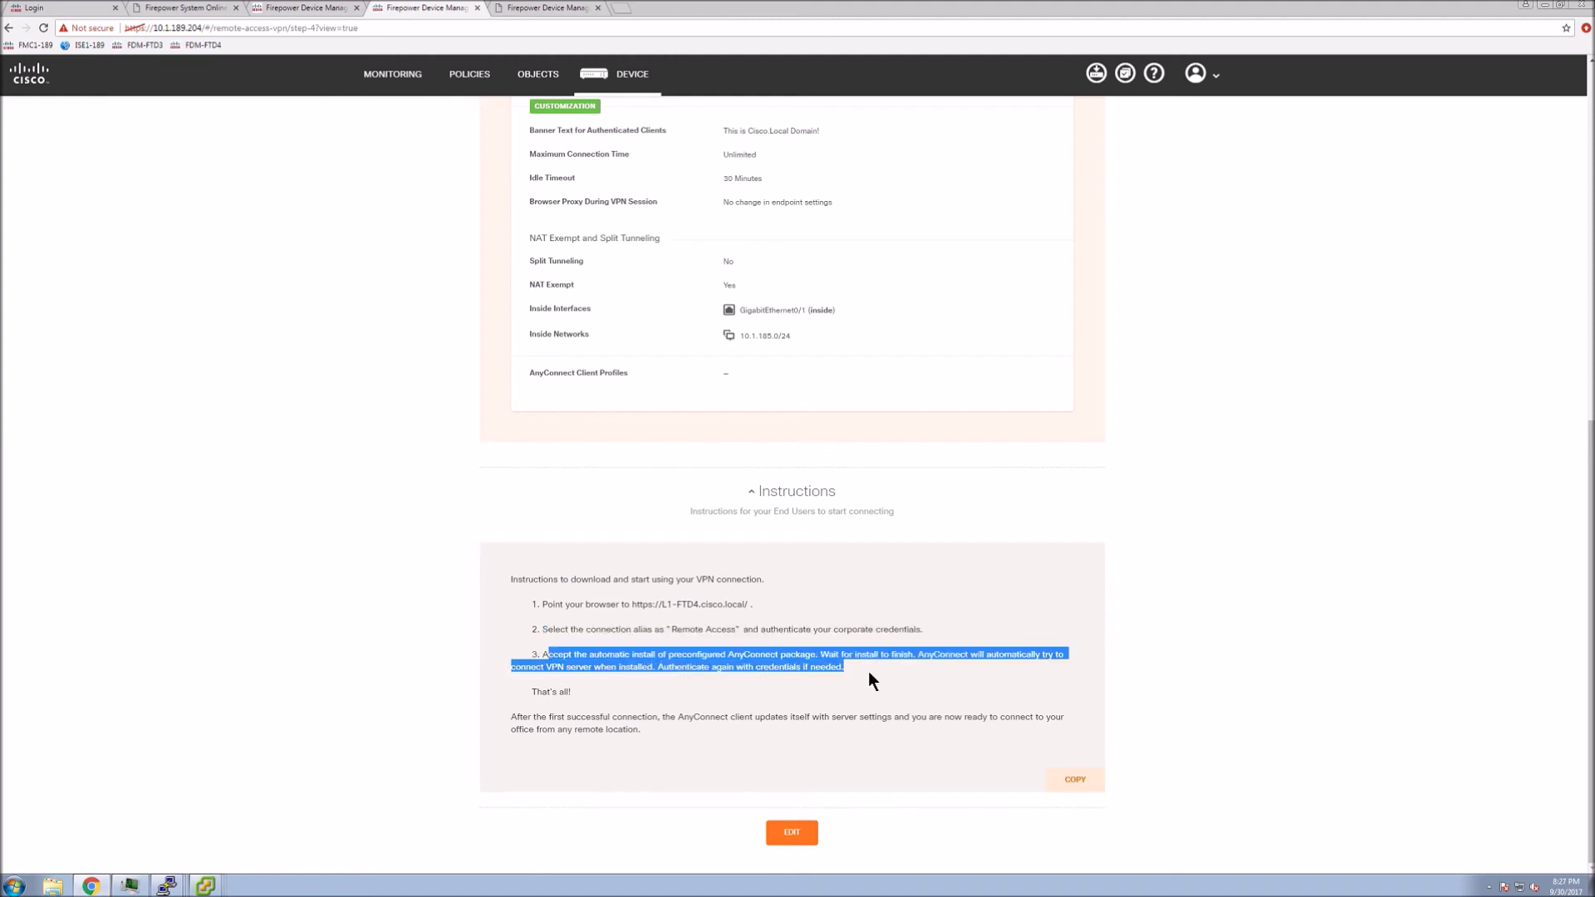
click(772, 744)
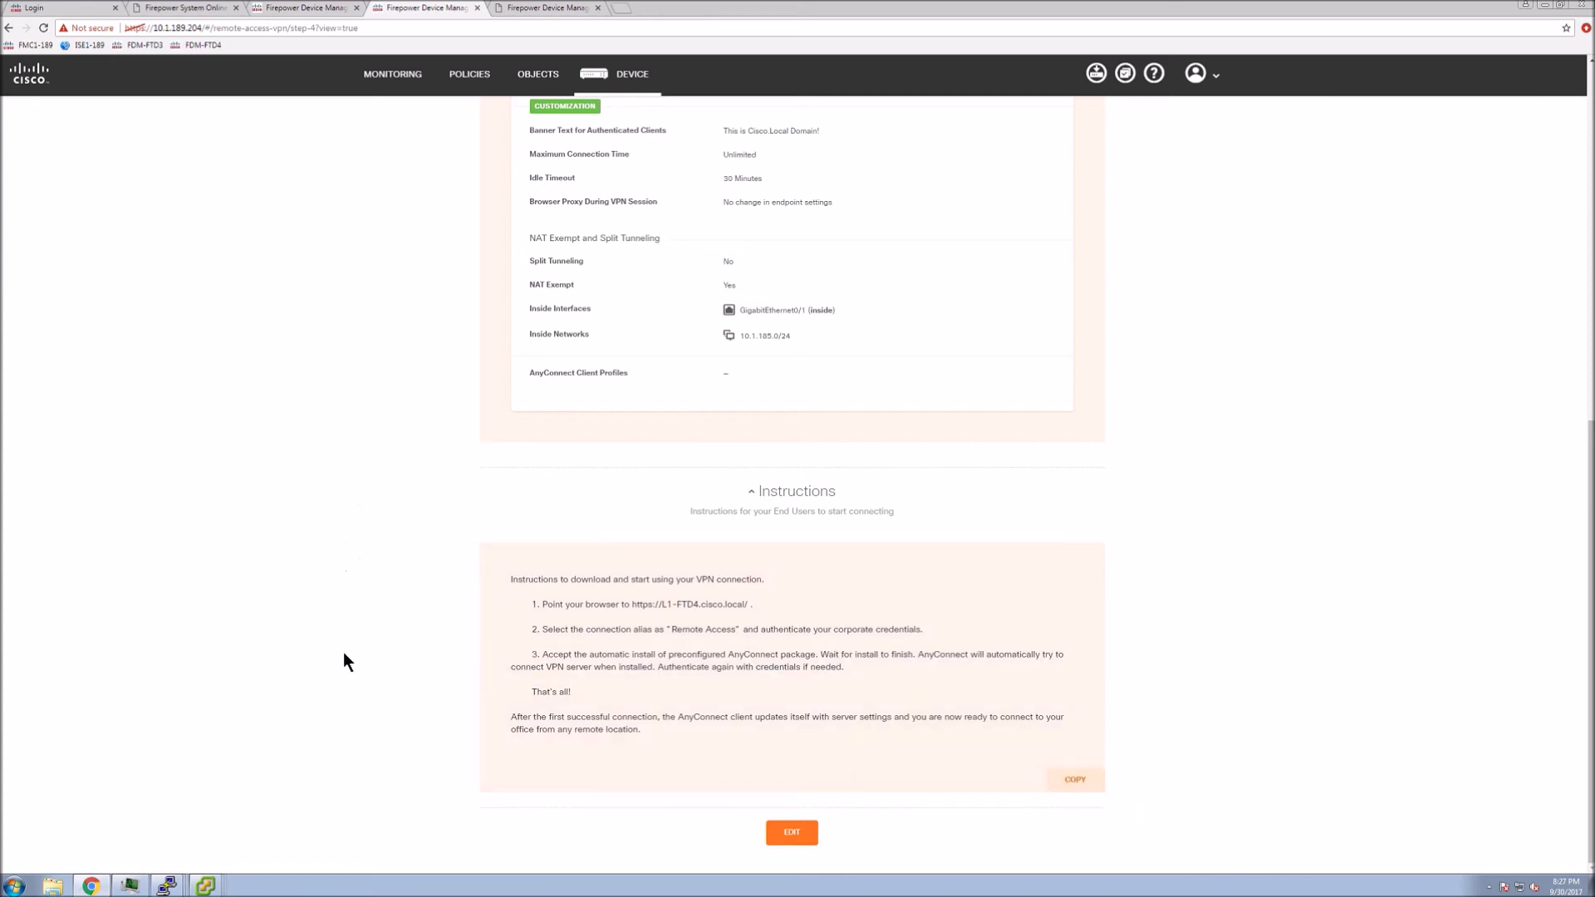
mouse_move(209, 884)
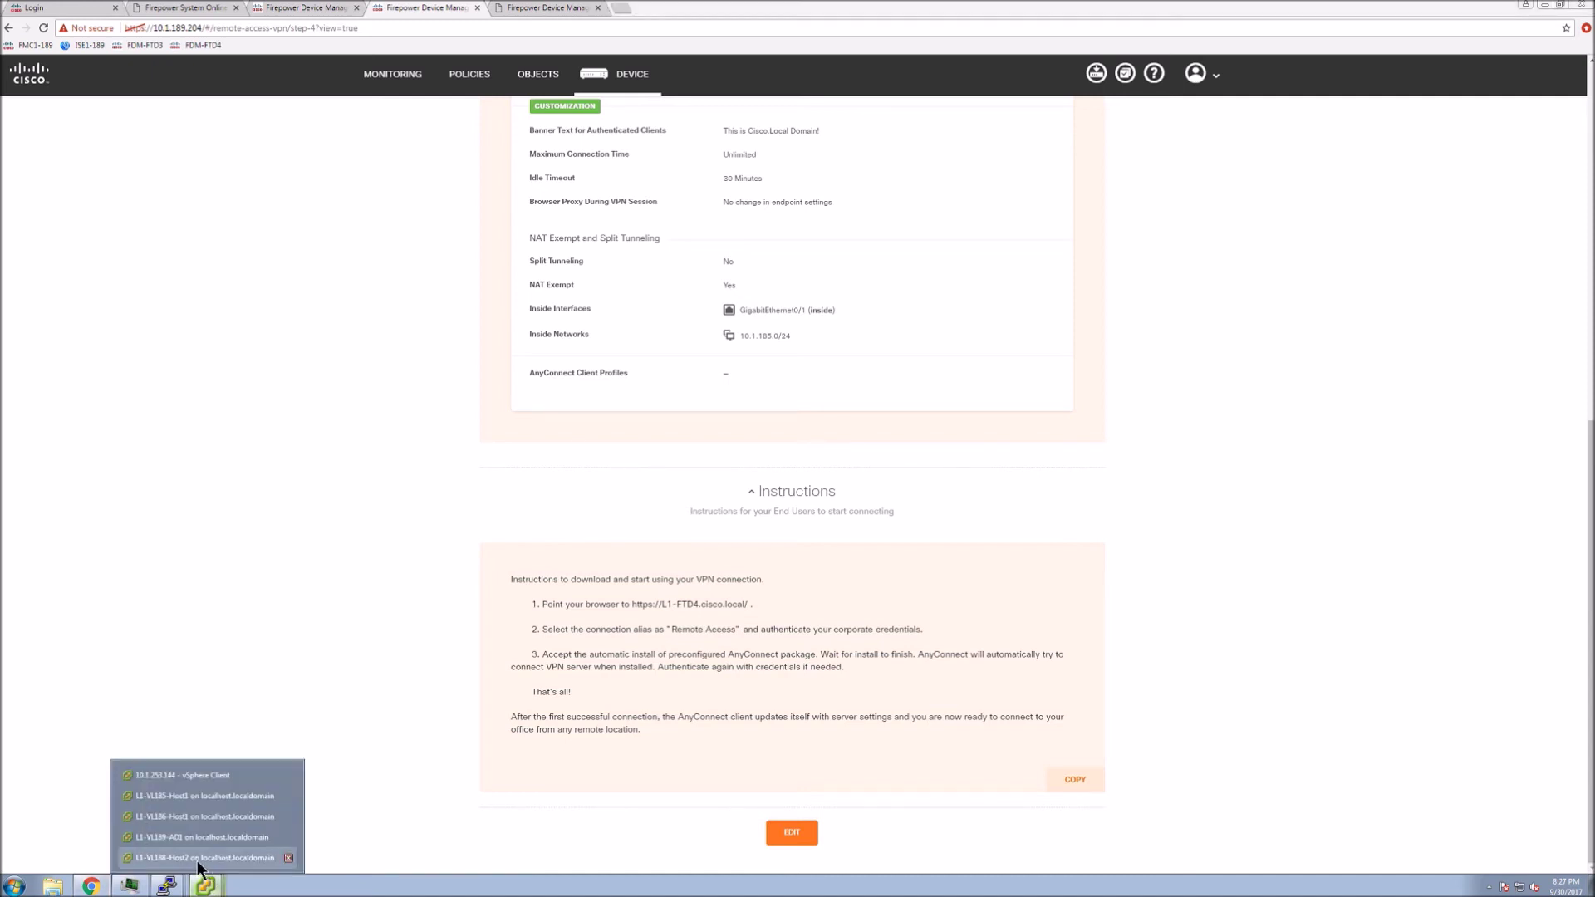
click(197, 864)
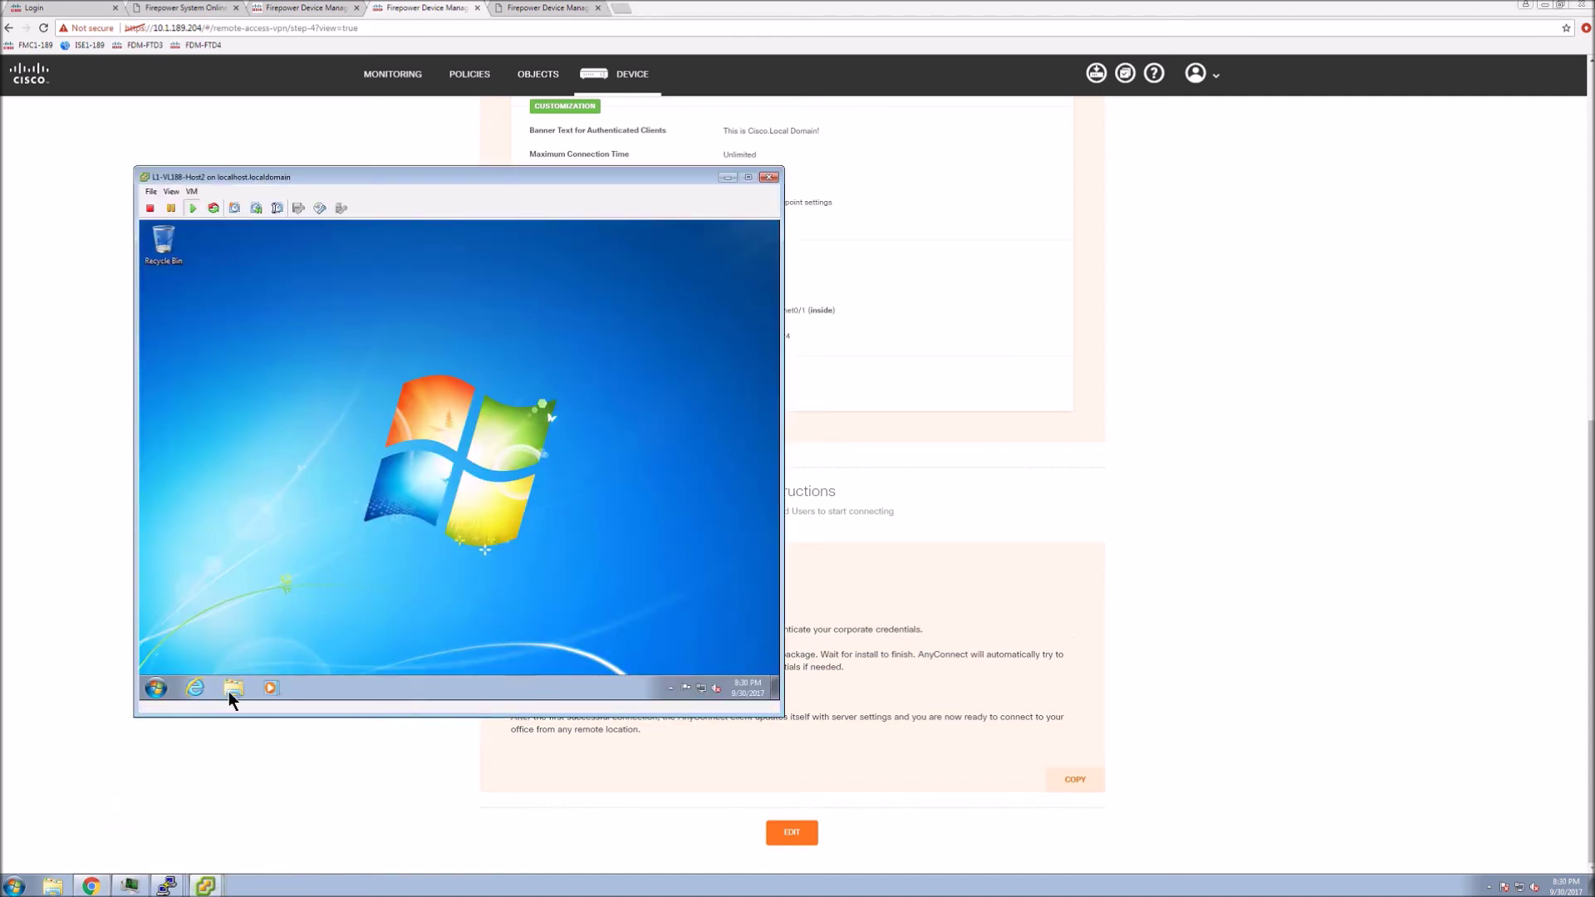
click(194, 687)
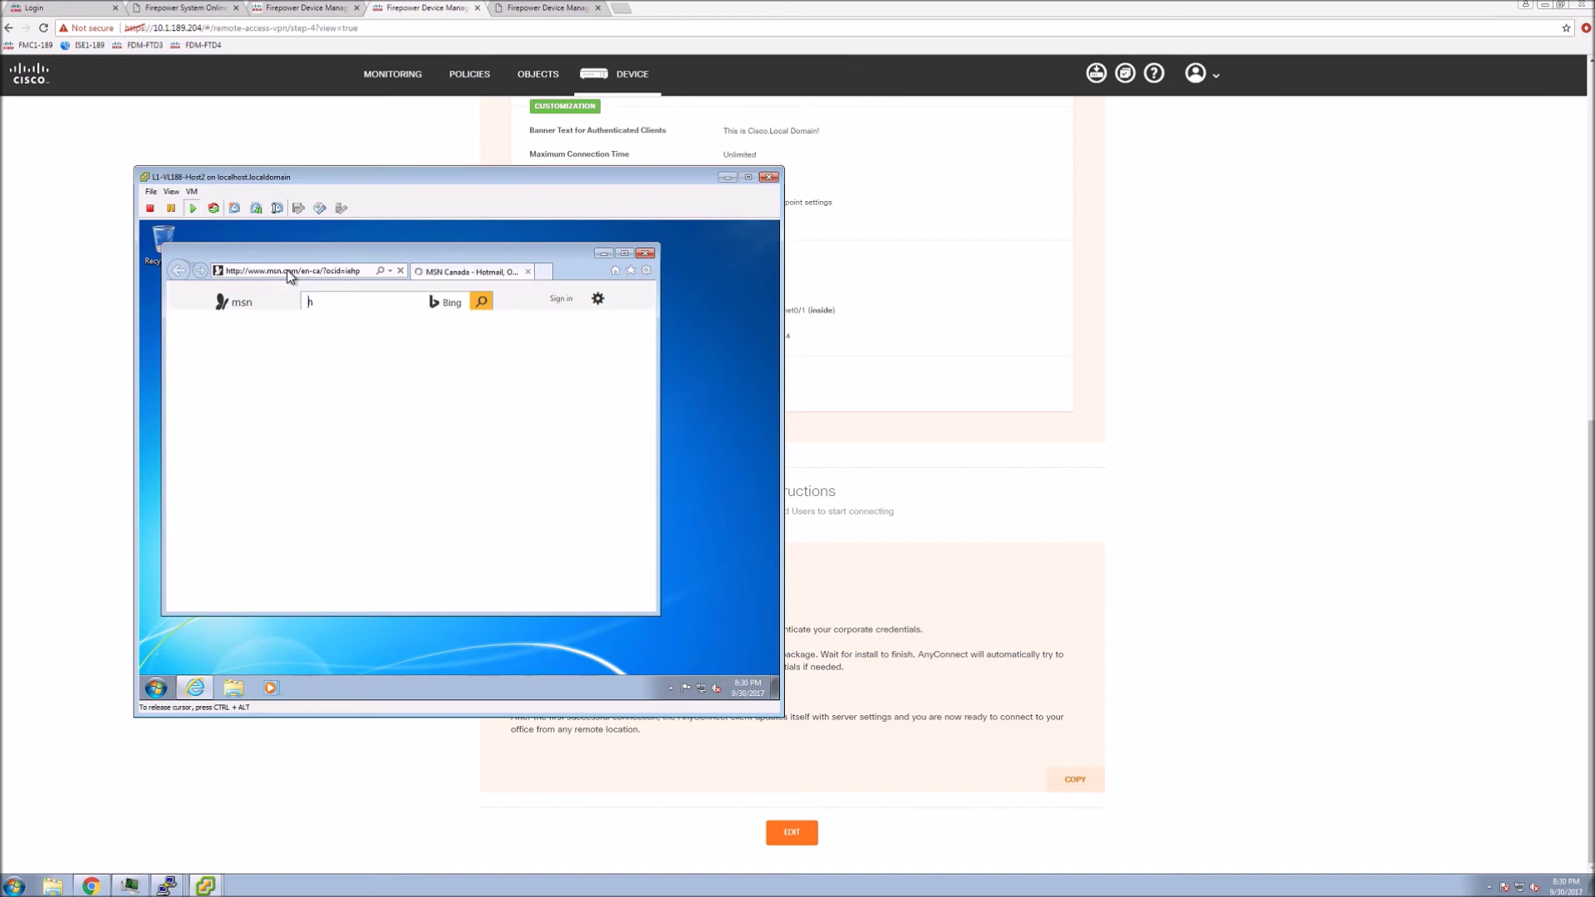
text(htt)
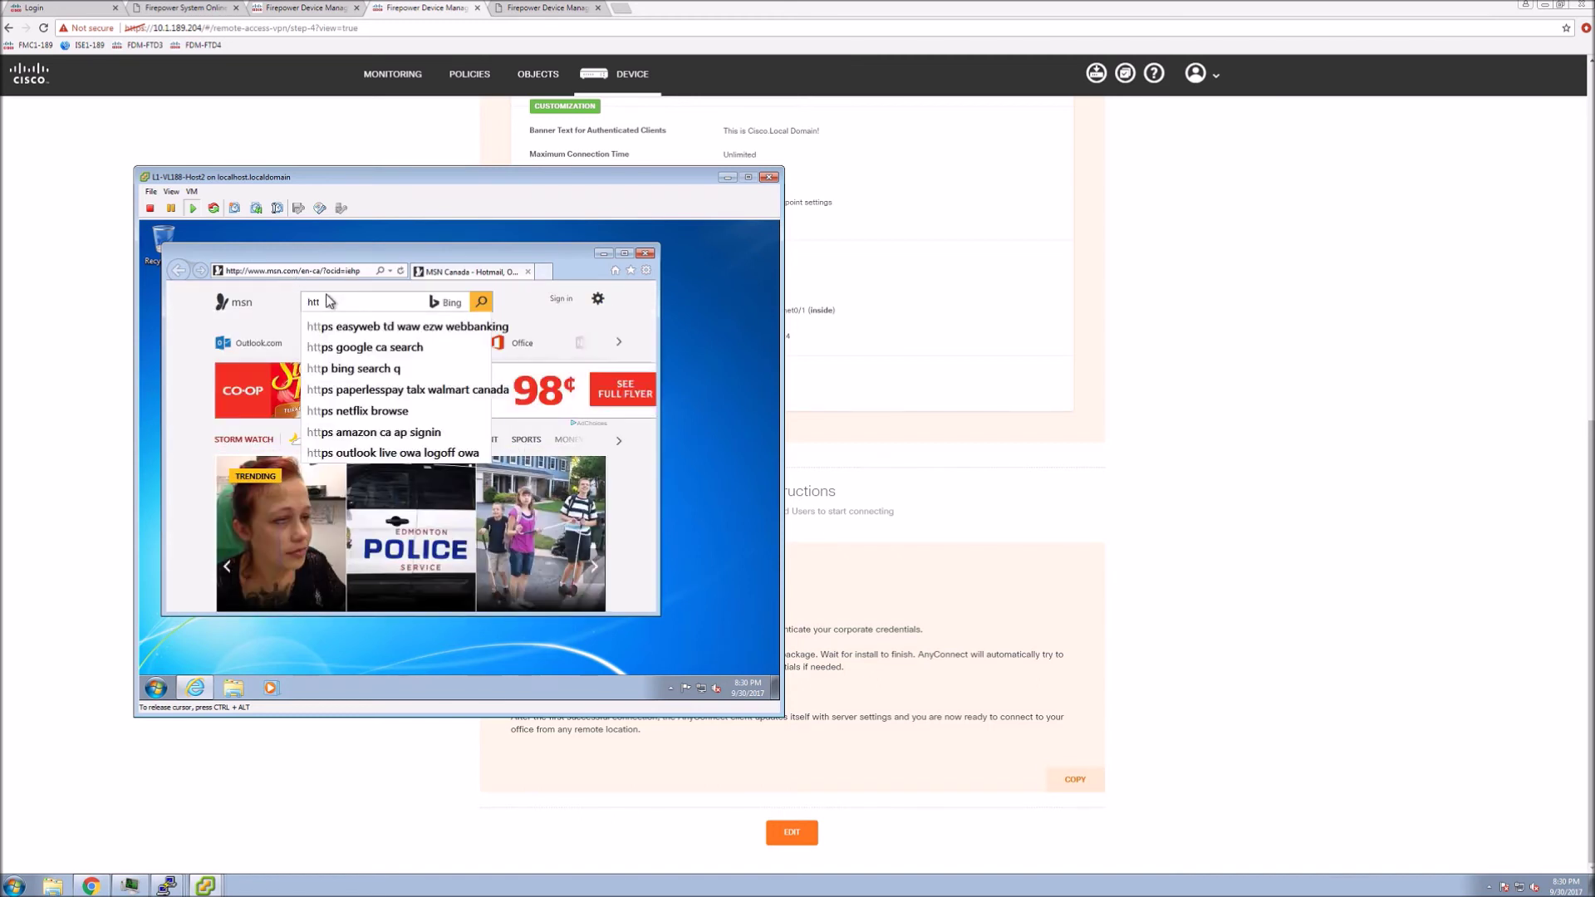
click(311, 275)
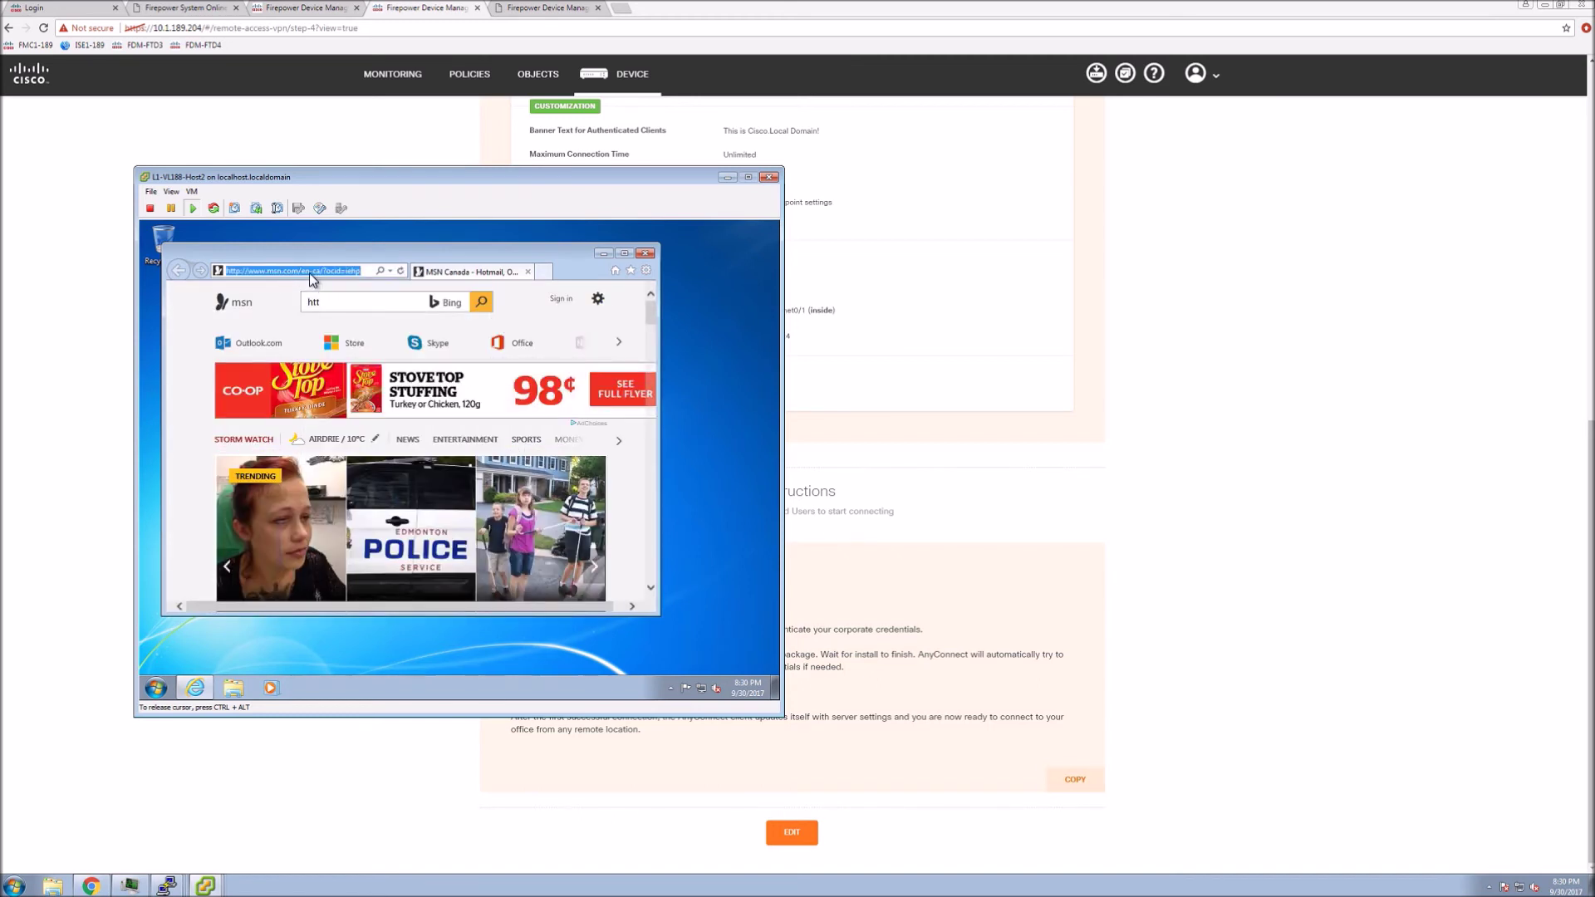
text(https:)
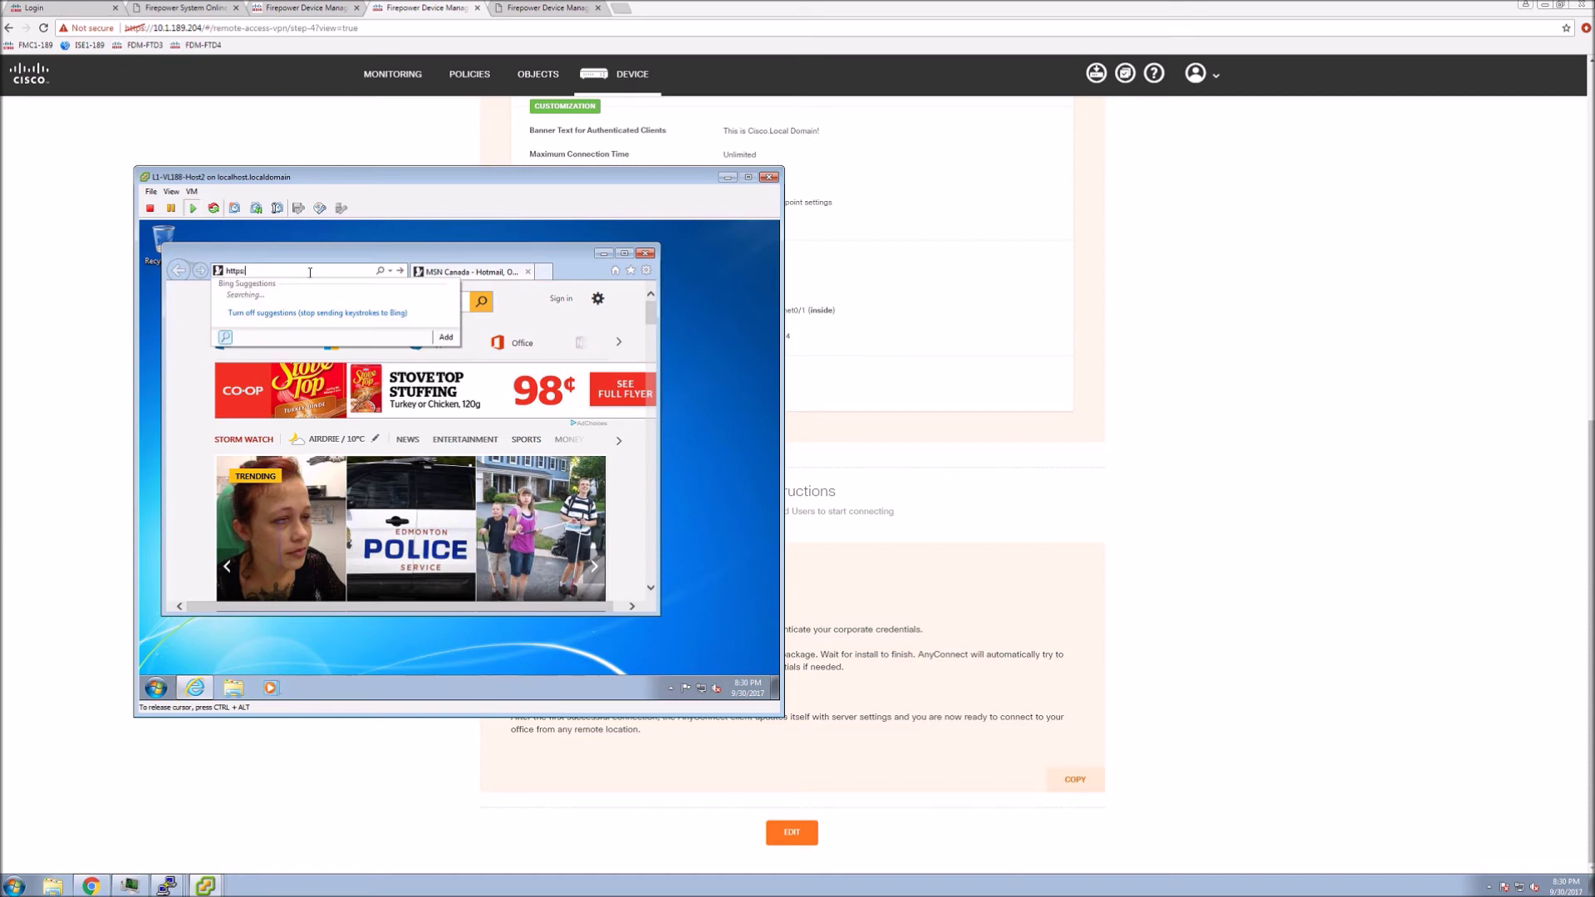
text(//10)
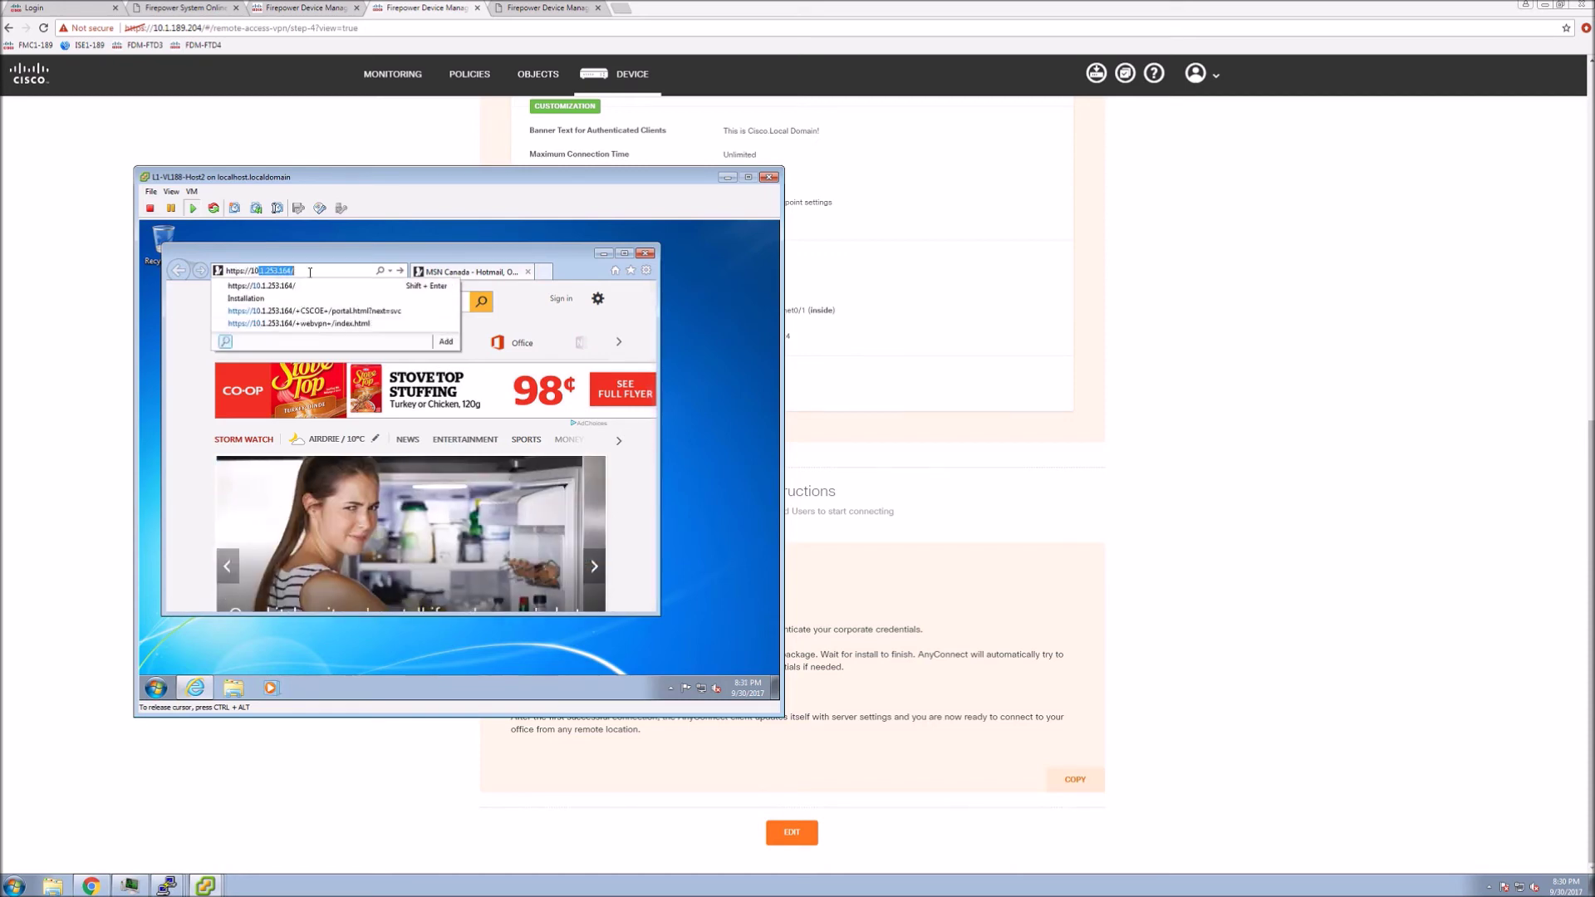
text(.1)
key(Return)
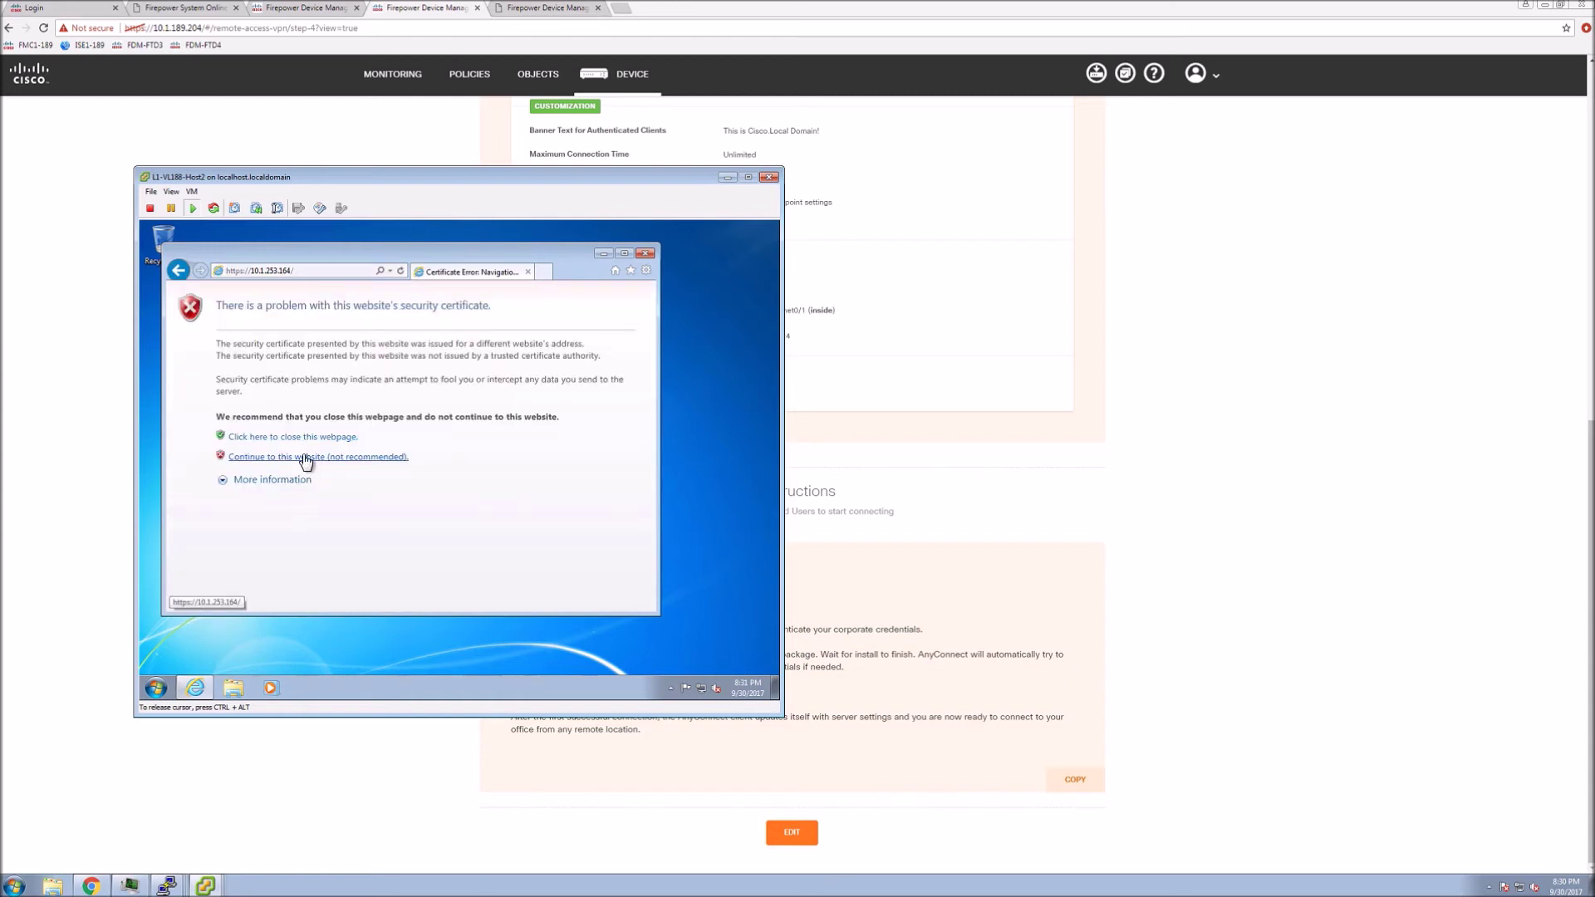
click(304, 455)
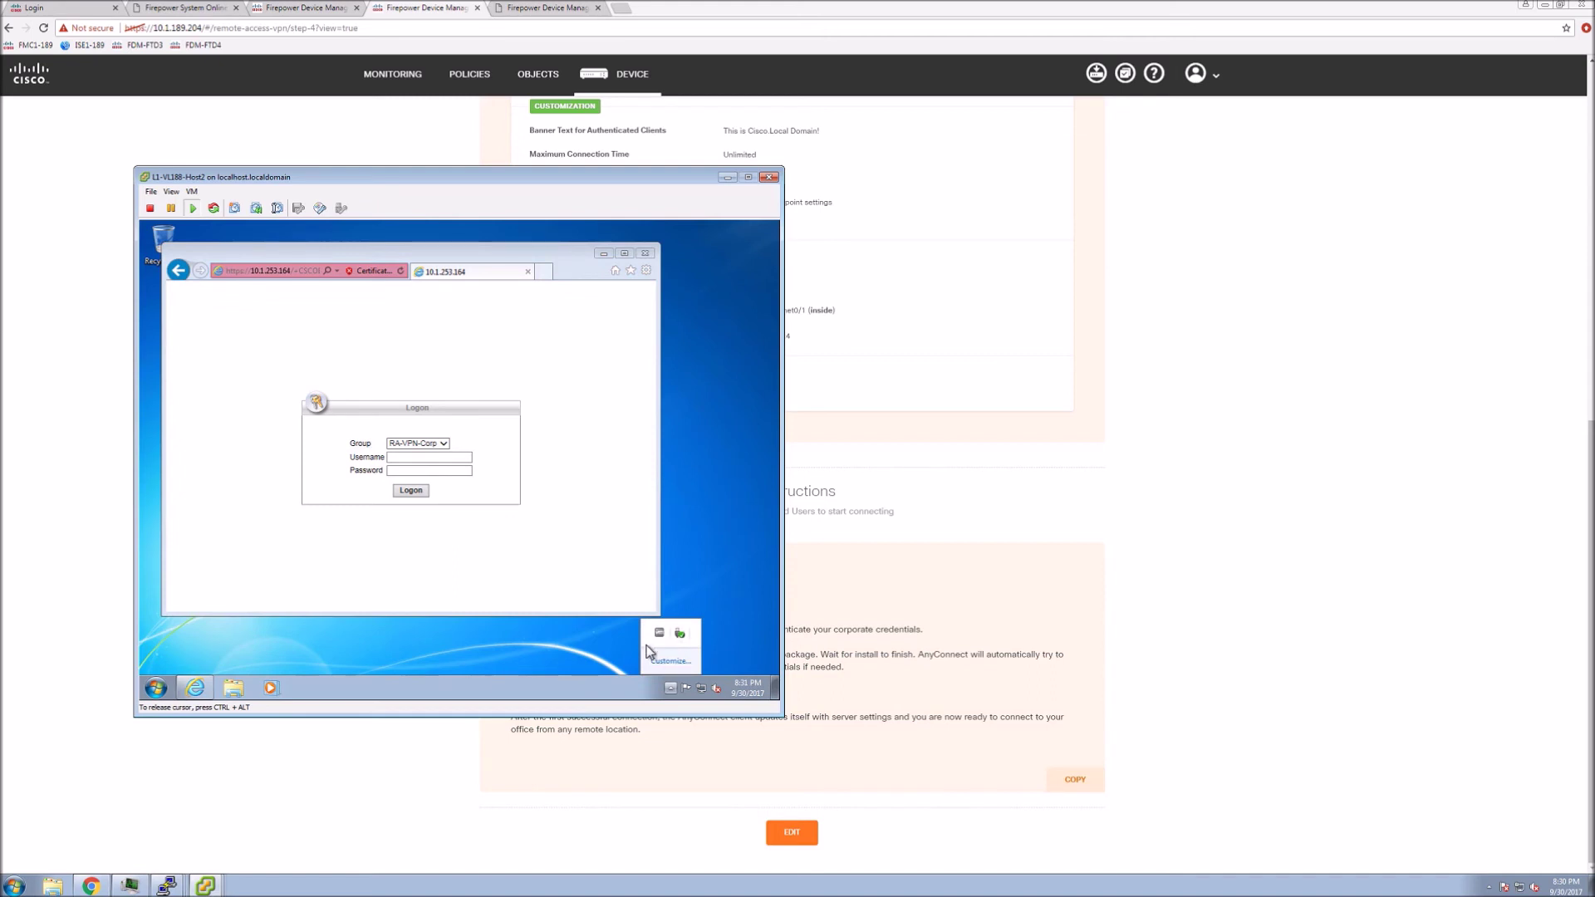
Browse the VM's installed programs list, then dismiss it to return to the logon form
click(157, 690)
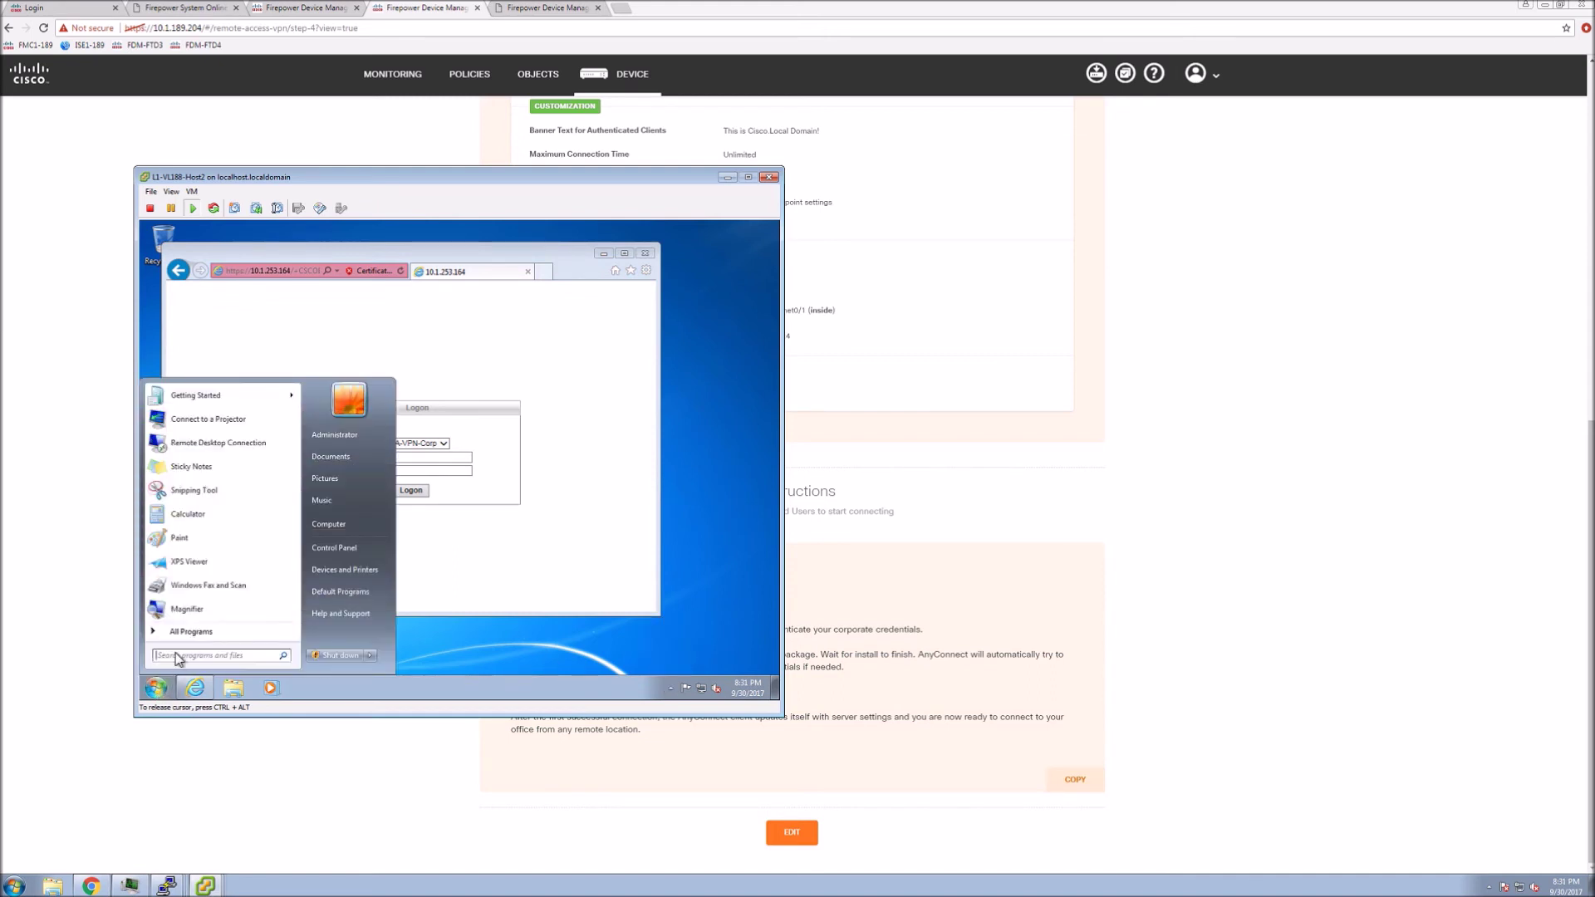
click(179, 634)
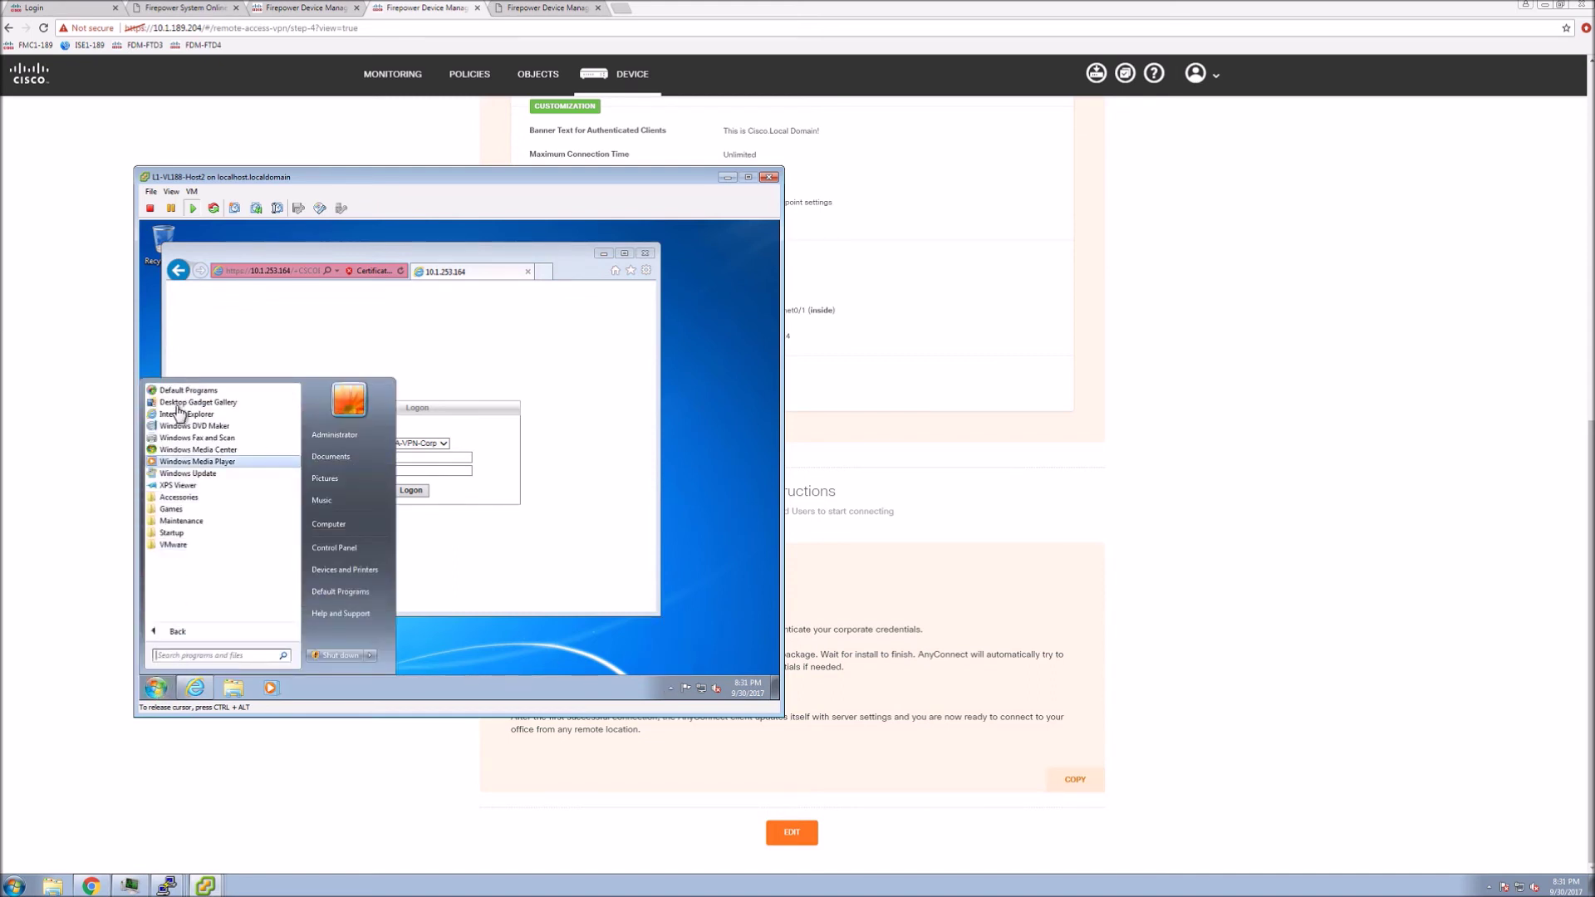
click(488, 573)
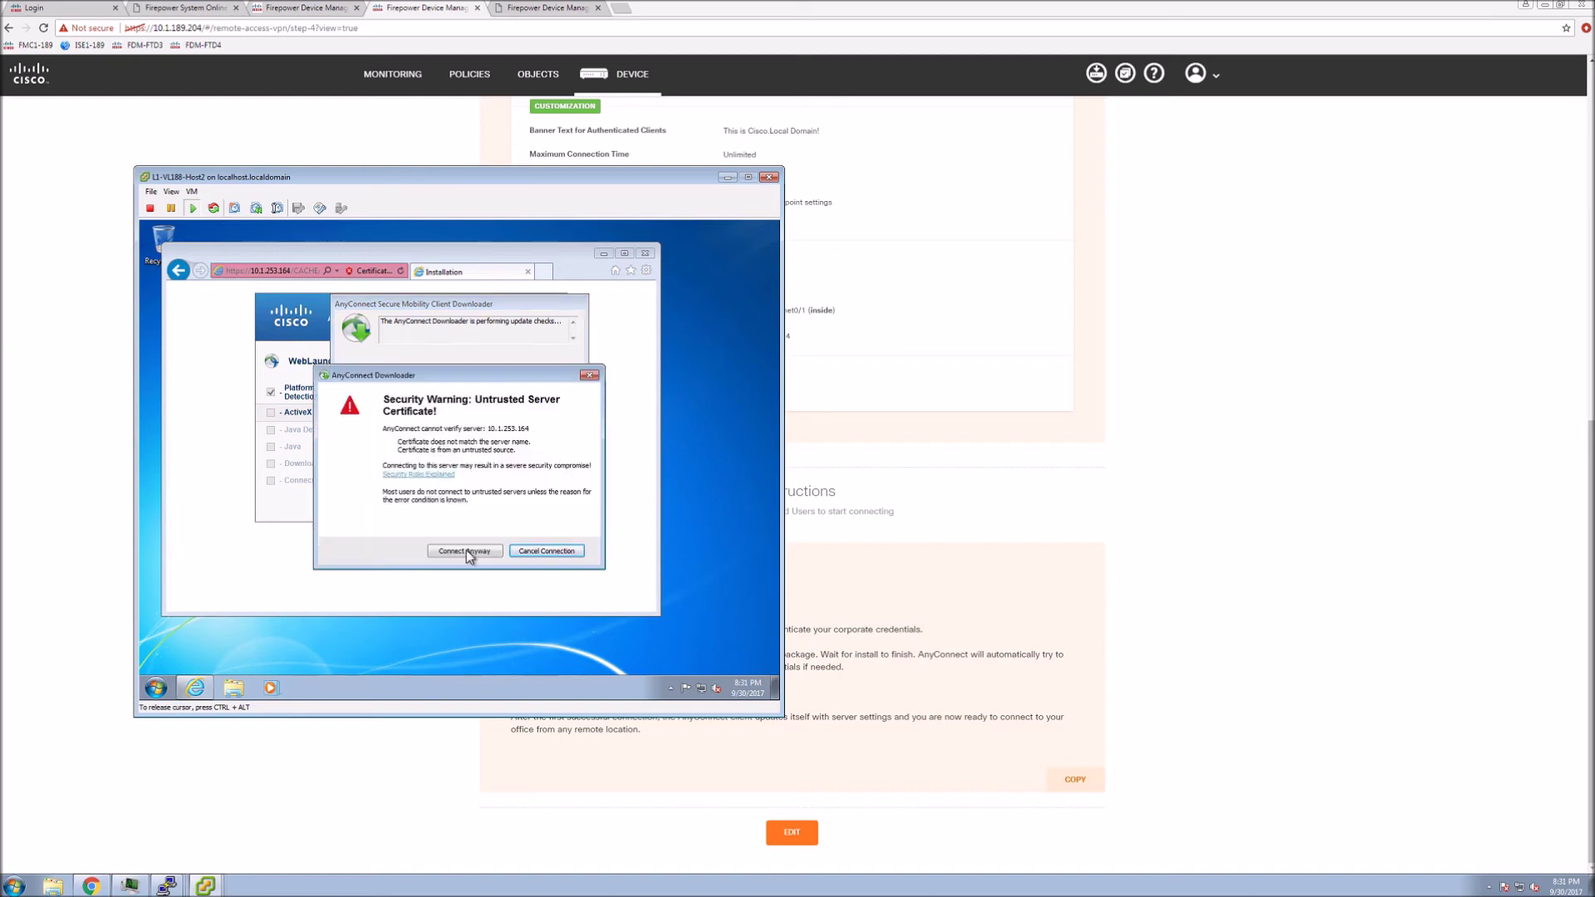
Choose Connect Anyway on the untrusted certificate so AnyConnect installs and connects
click(466, 549)
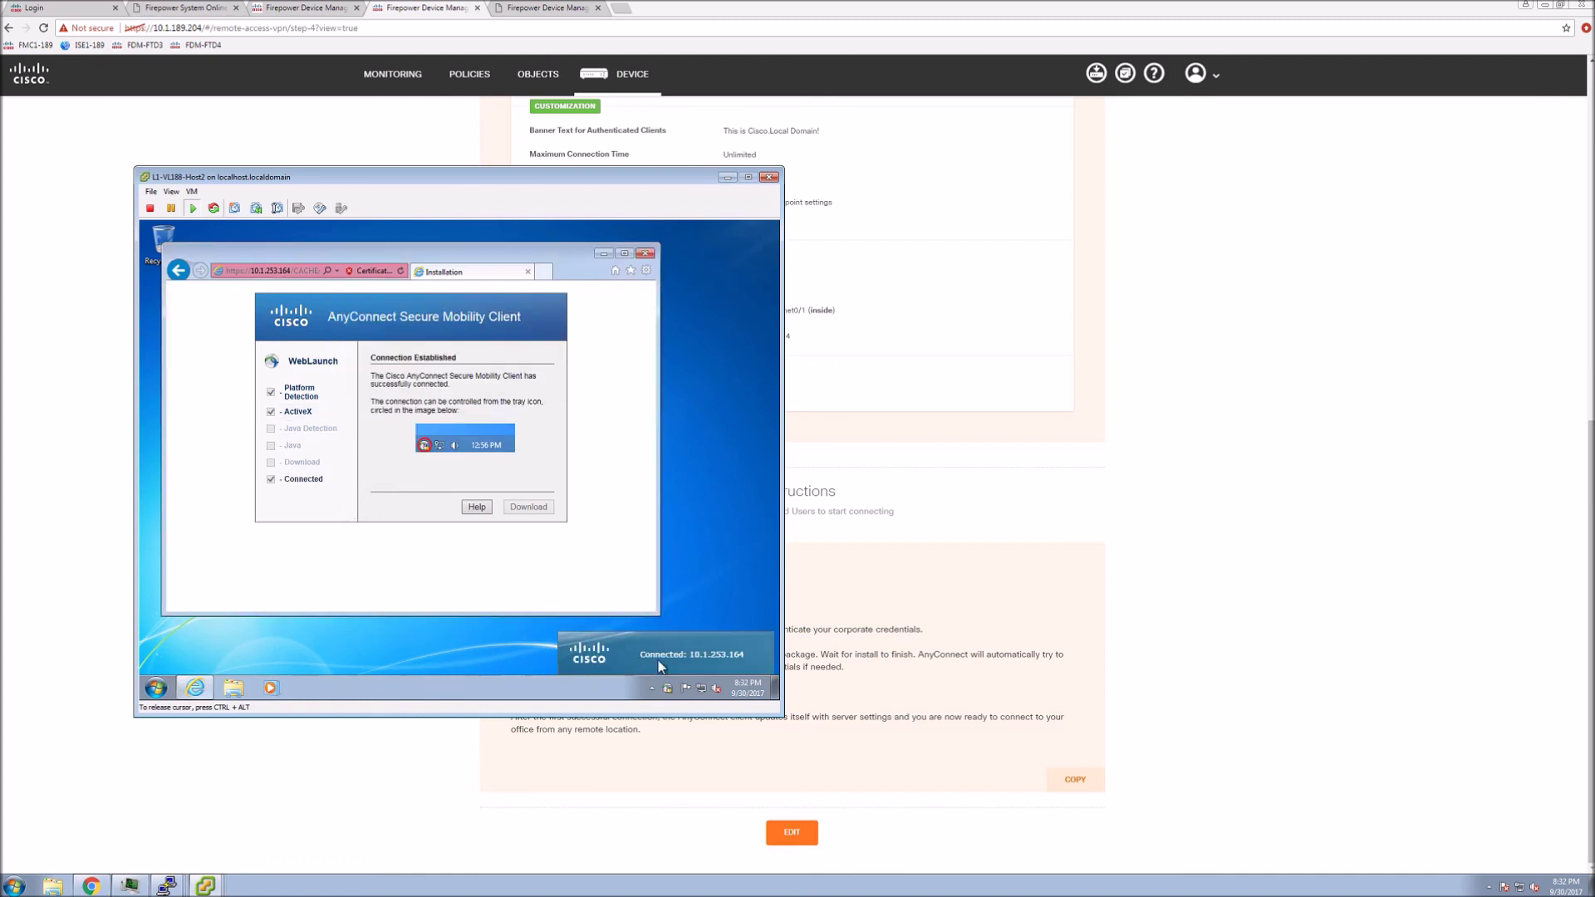
Open AnyConnect's statistics showing client address 192.168.100.1, scroll through them, and close the window
click(667, 688)
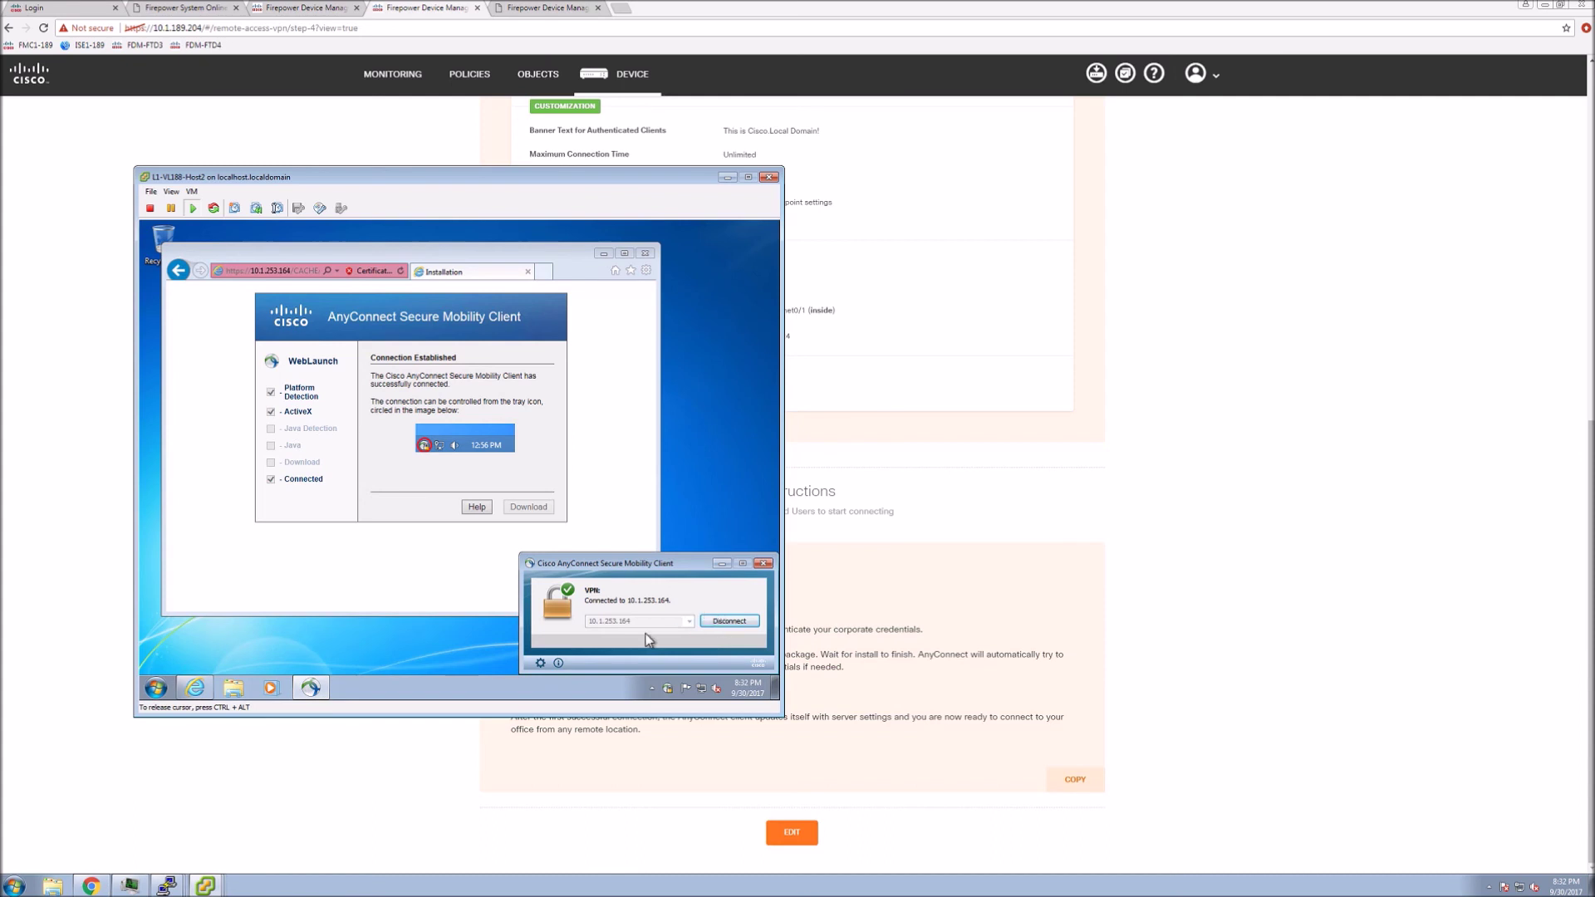
click(540, 662)
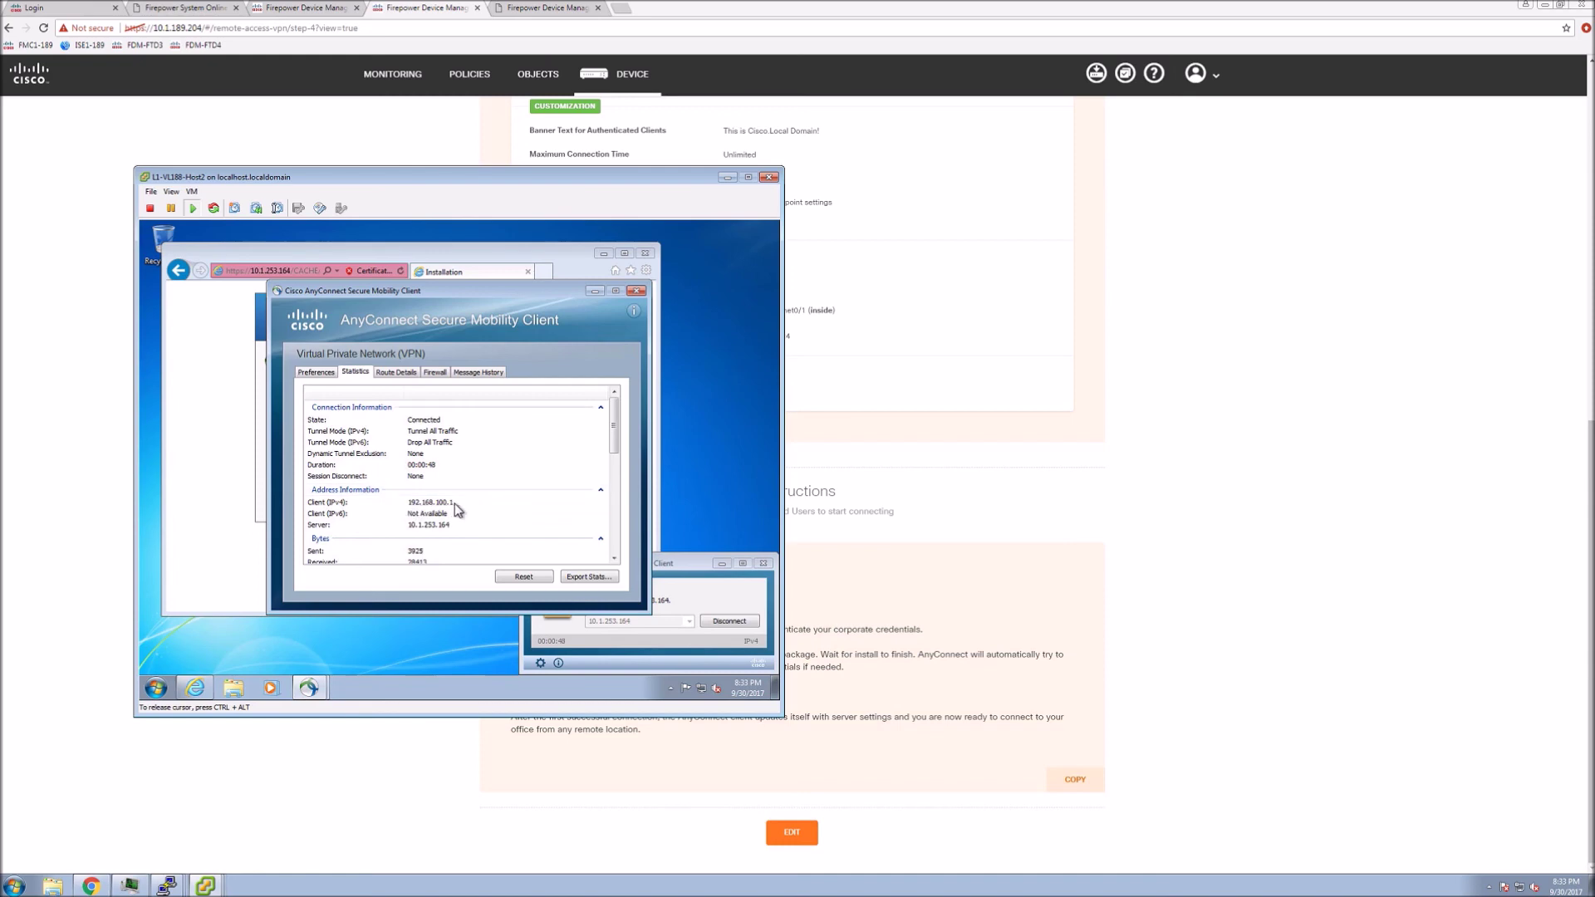
drag(614, 448, 616, 469)
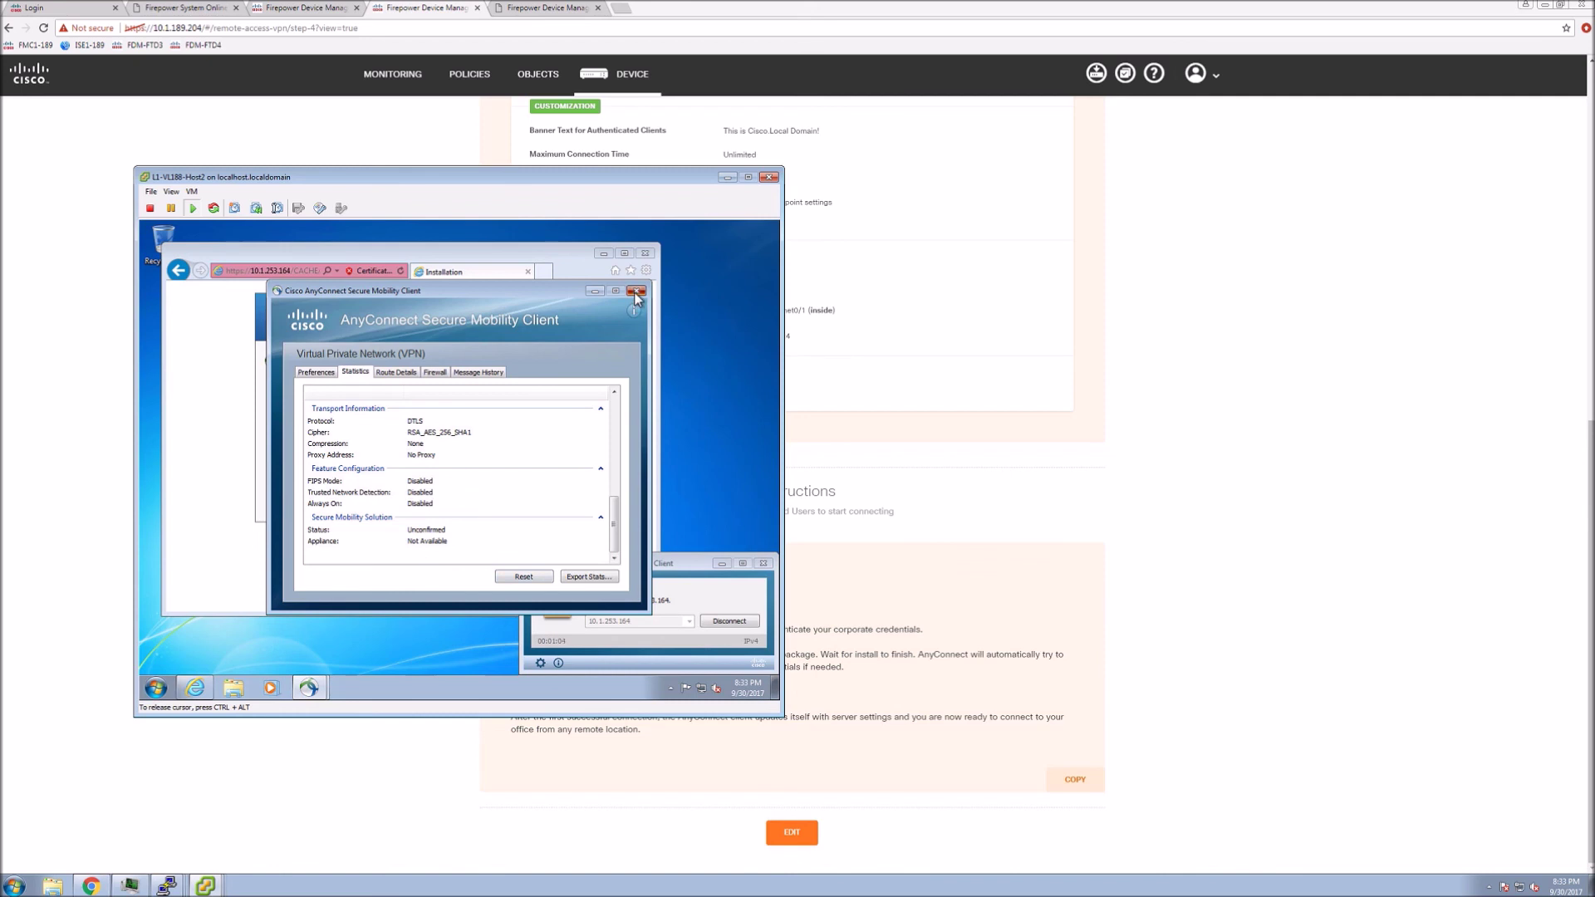
click(637, 293)
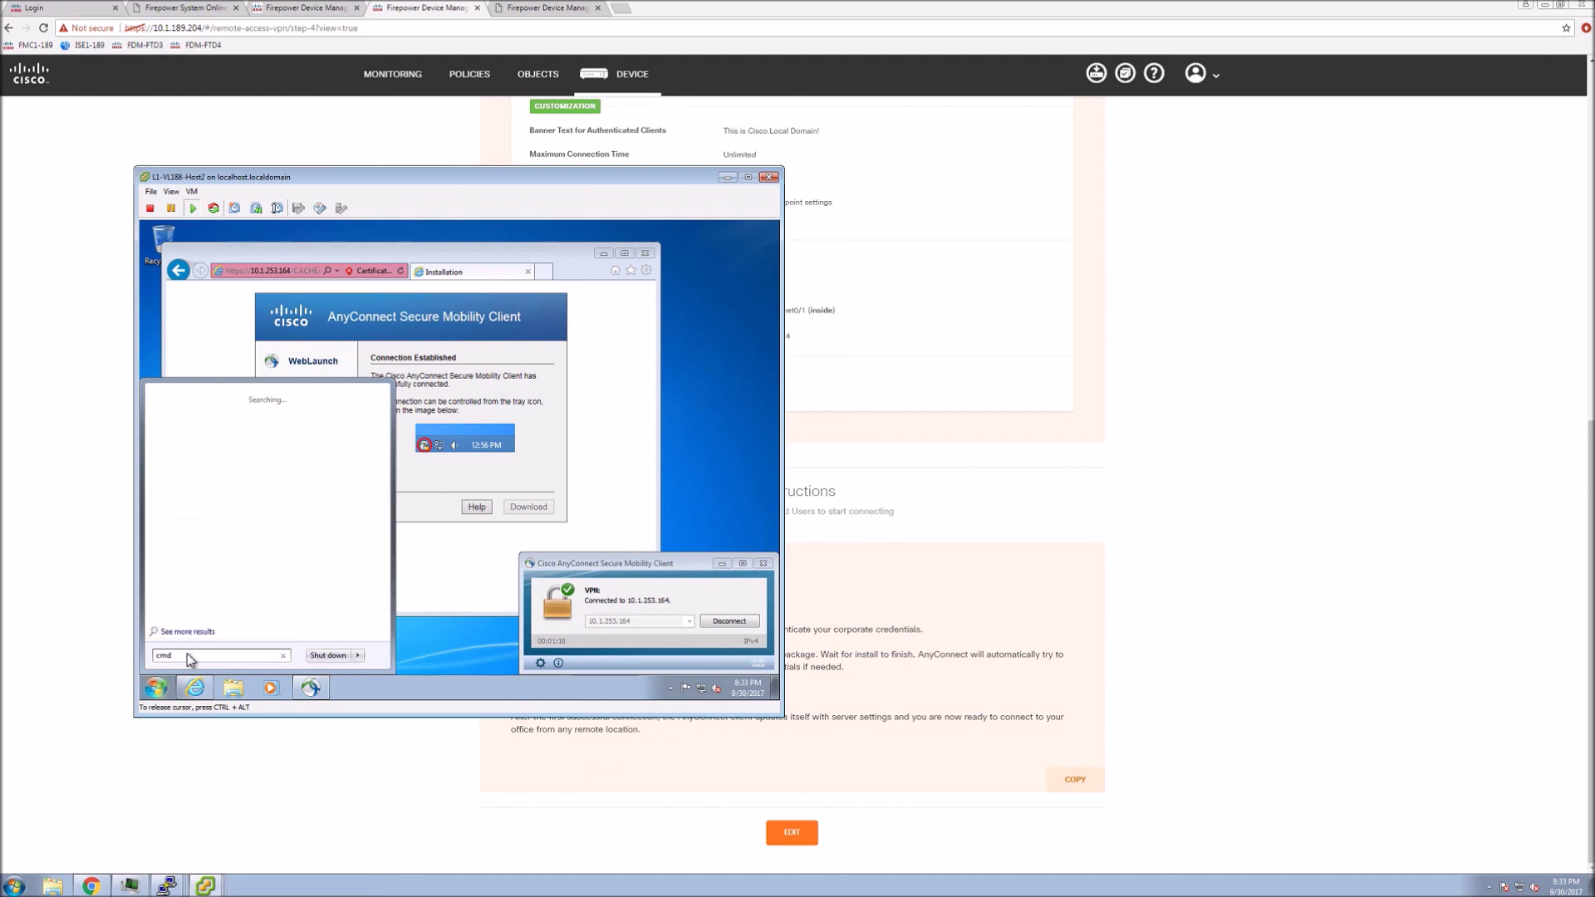
Open Command Prompt and run a continuous ping to 10.1.185.60 with 'ping 10.1.185.60 -t'
key(Return)
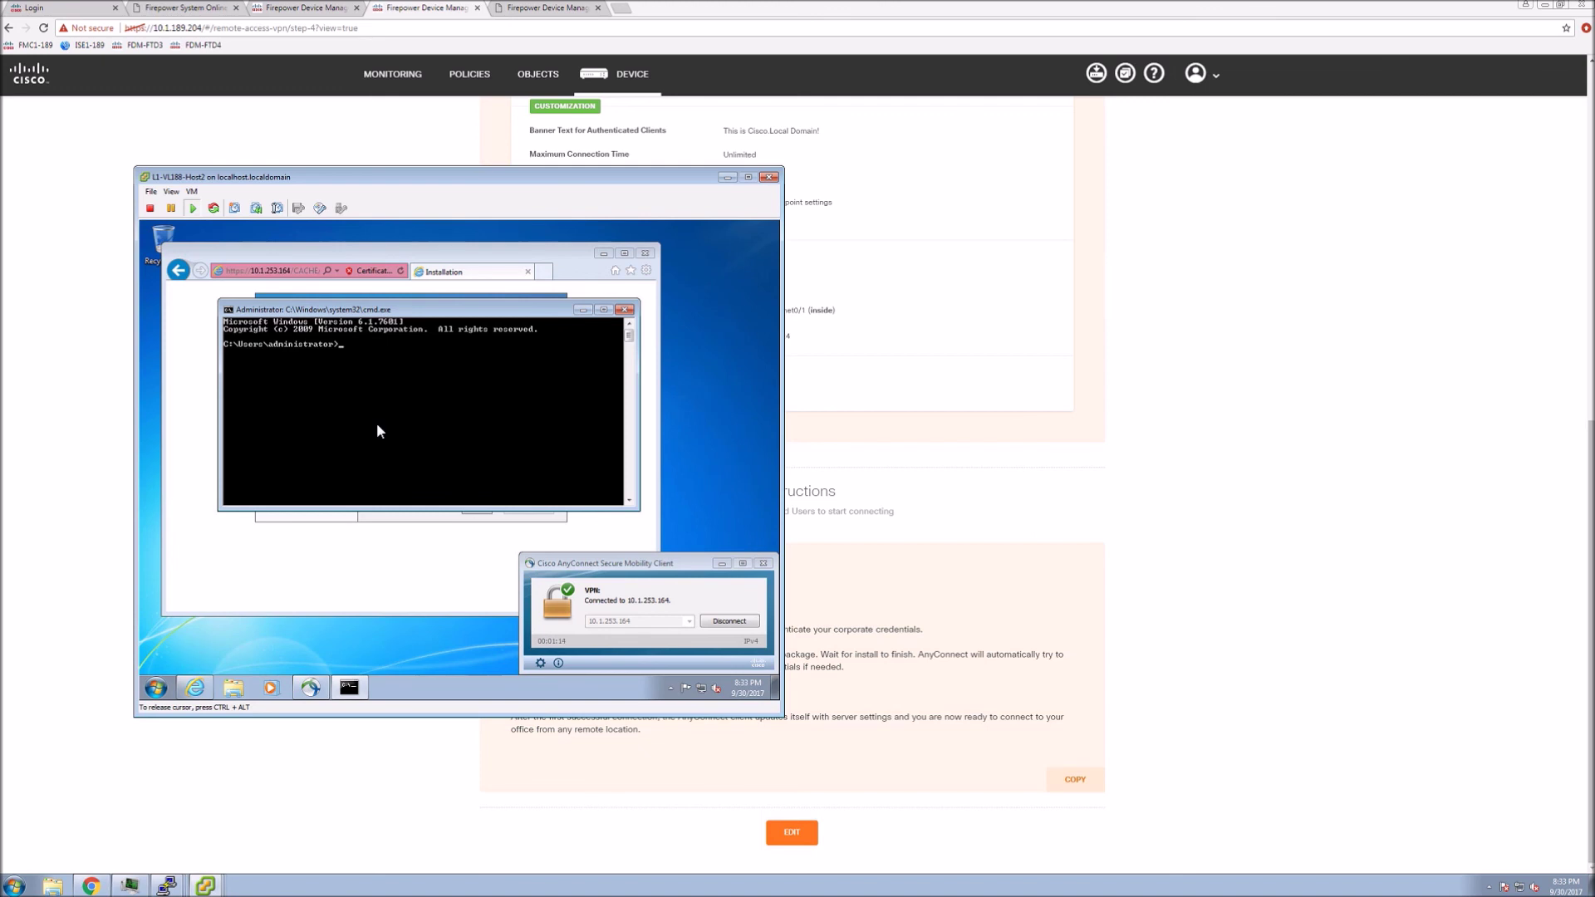
text(pin)
text(g 10.1.185.60 -t)
key(Return)
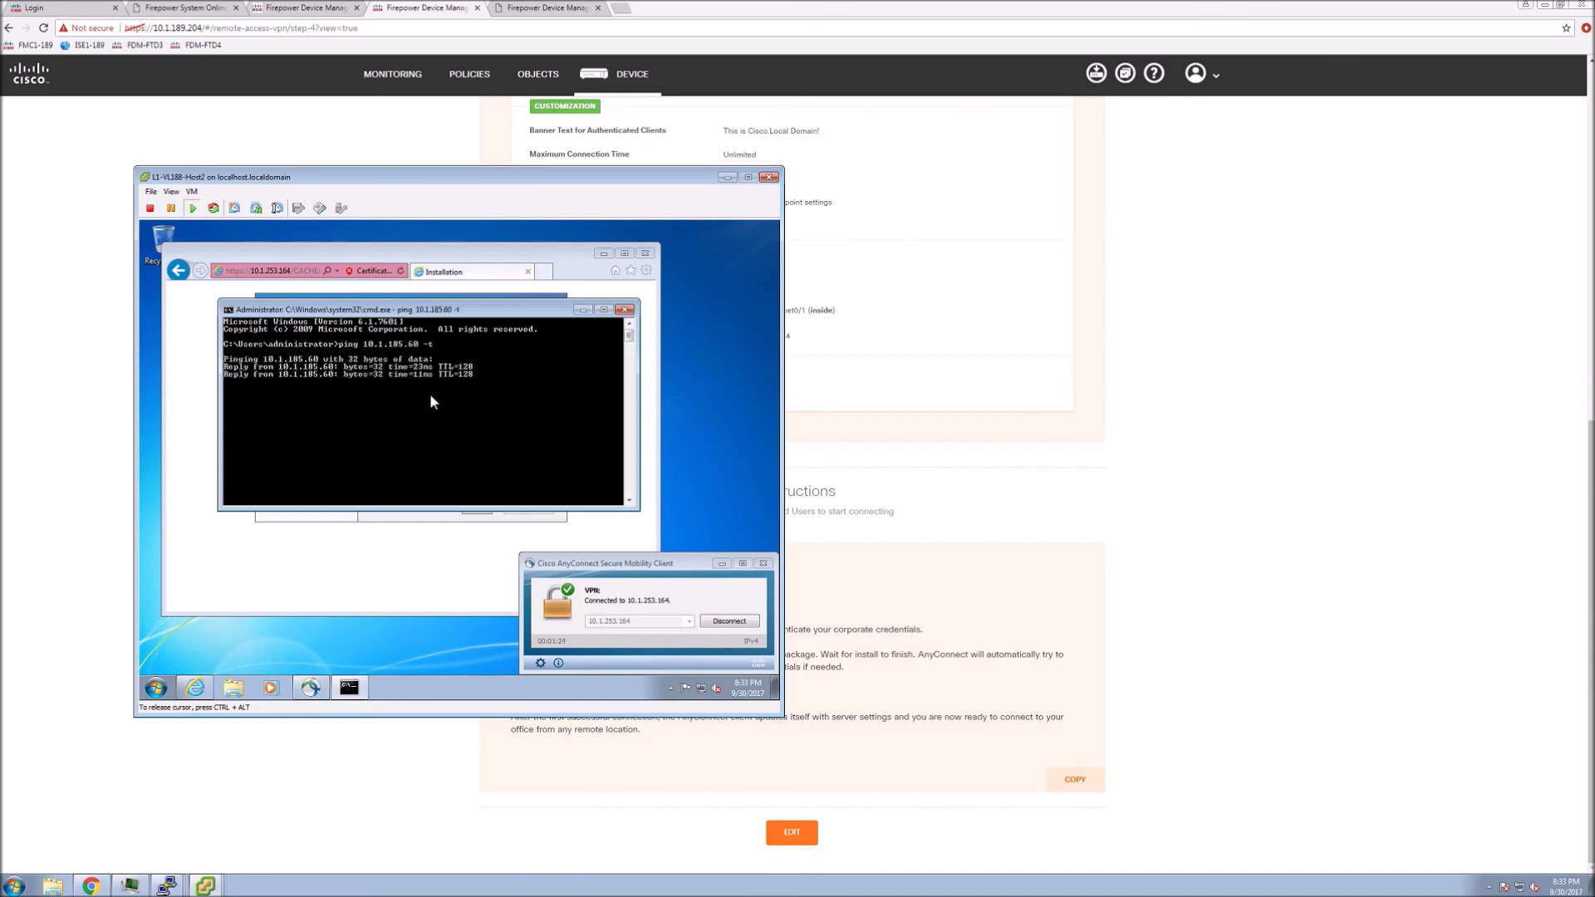
Leave the virtual machine and switch to the 10.1.189.204 PuTTY session
key(ctrl+alt)
click(167, 886)
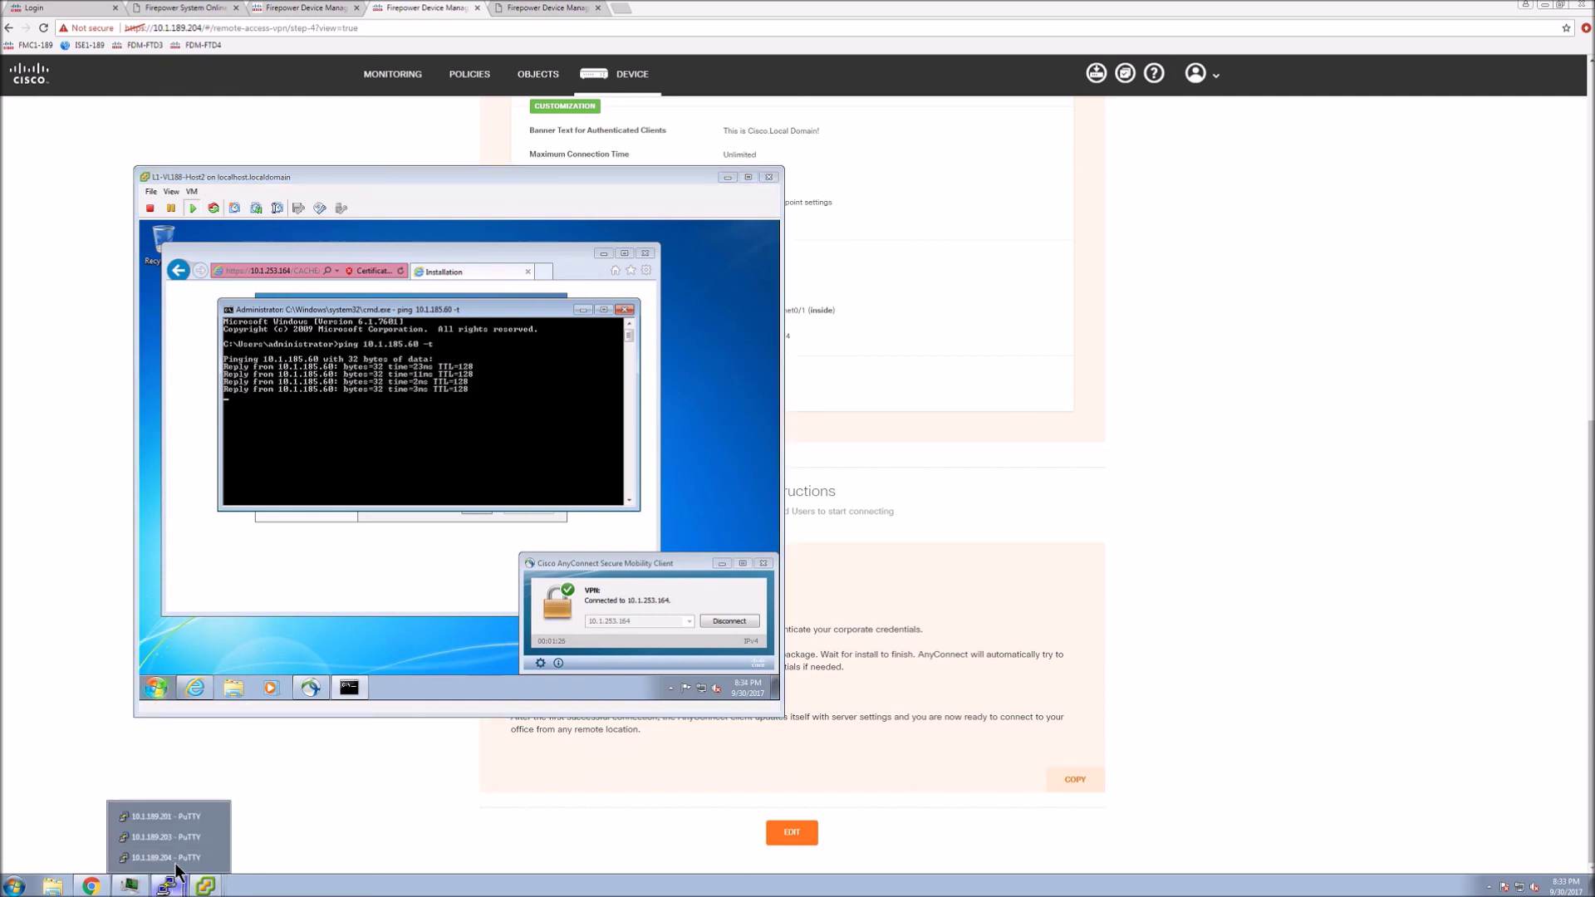
click(174, 860)
Rerun show vpn-sessiondb anyconnect; highlight username, public IP 10.1.253.24, protocols, ciphers, RA-VPN-Corp group policy
key(Up)
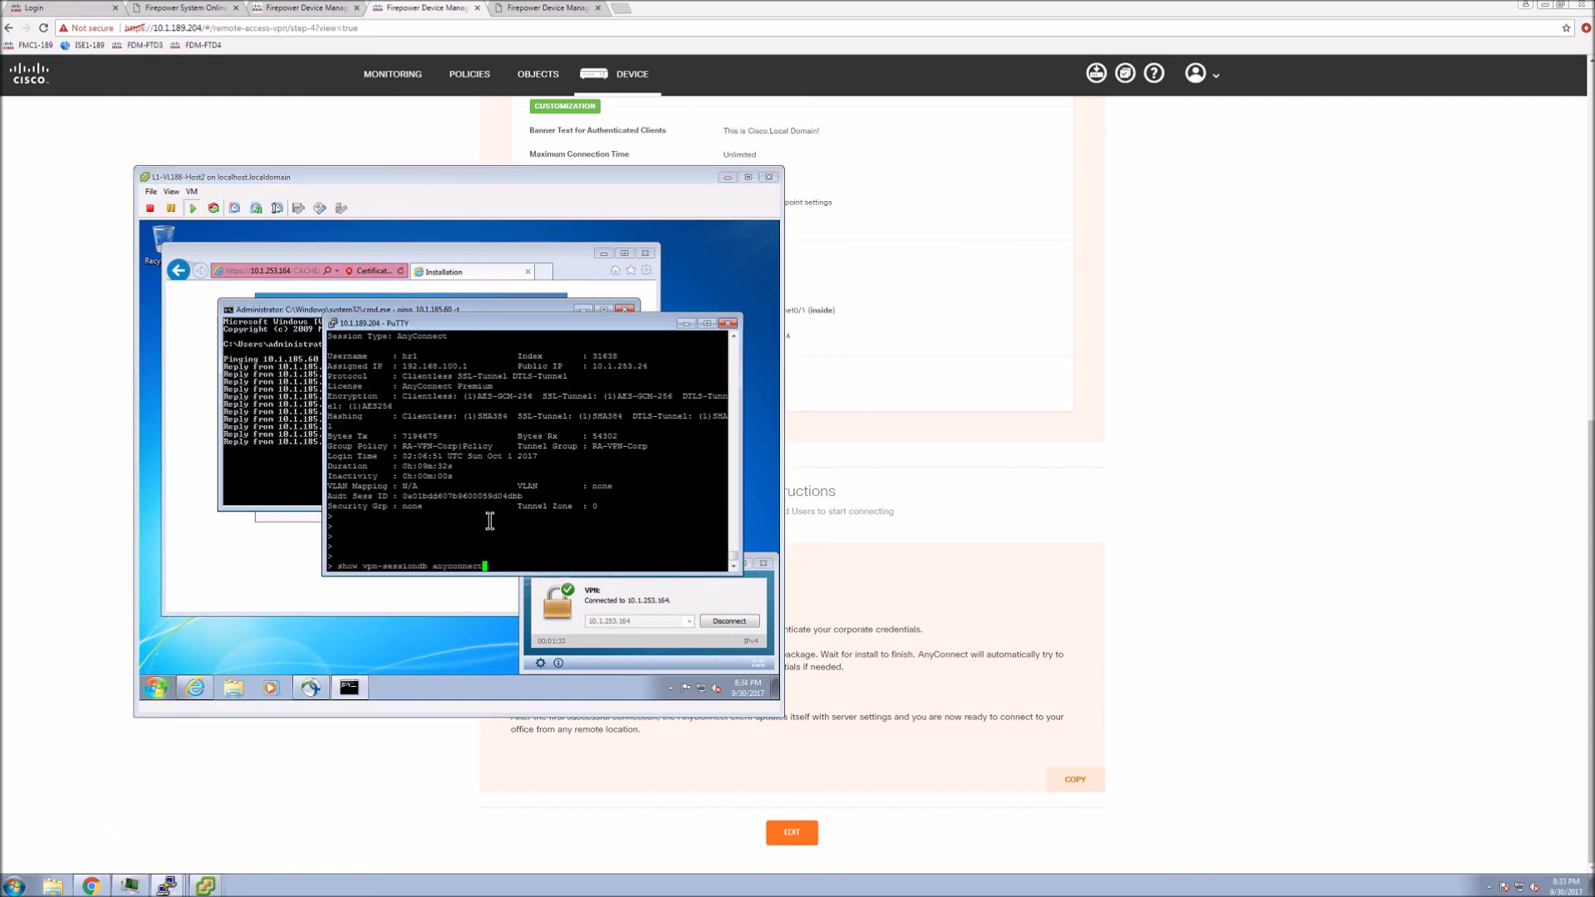
key(Return)
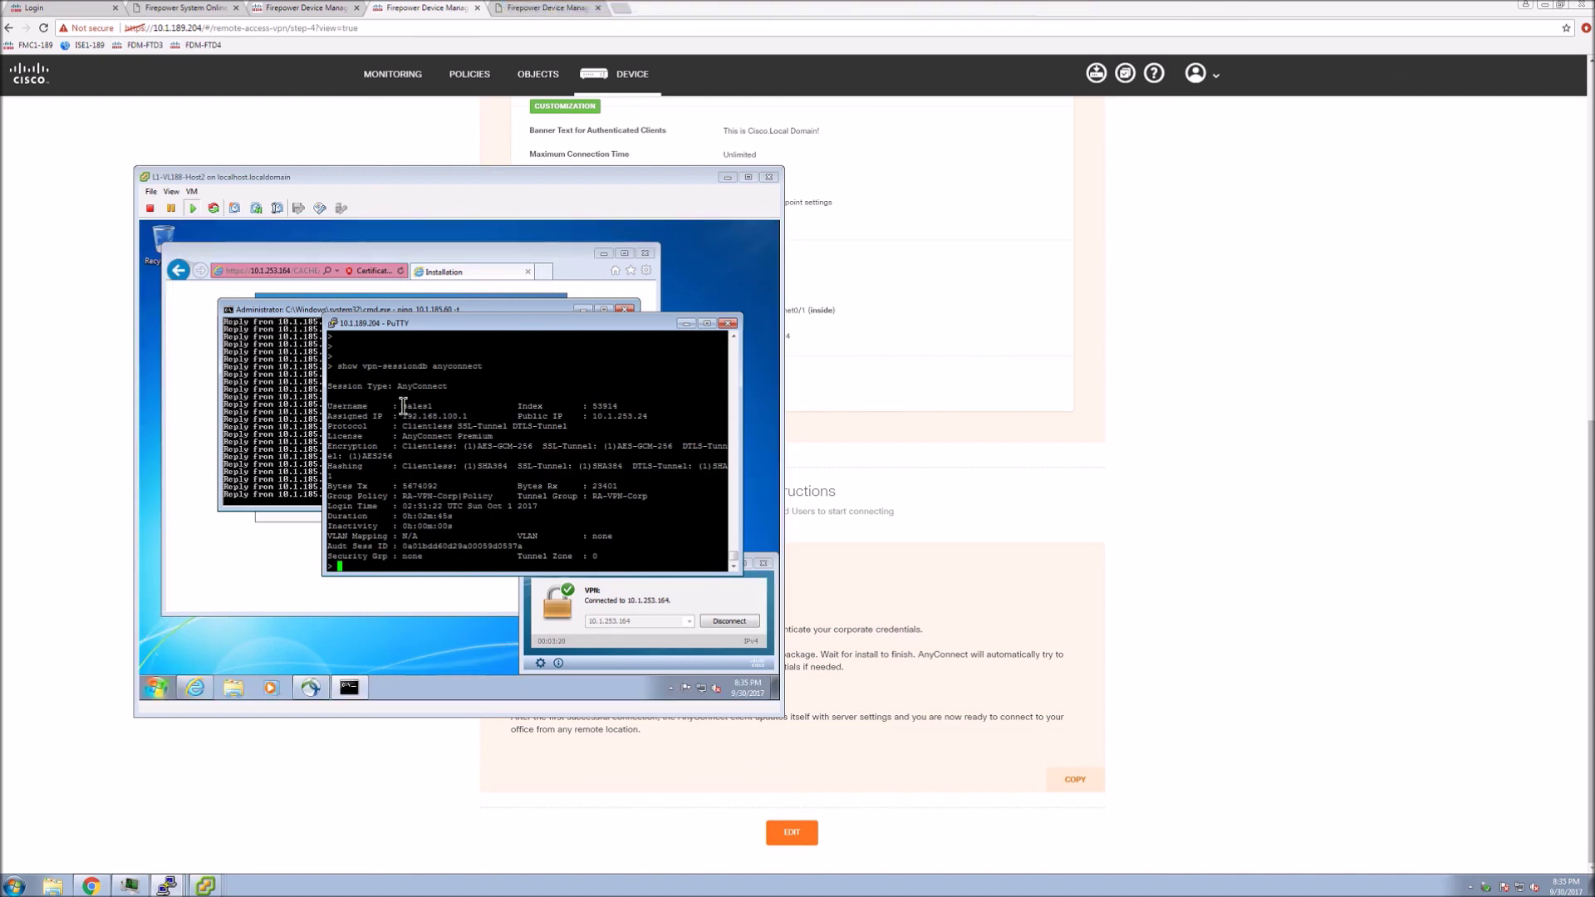
drag(399, 406, 471, 418)
drag(587, 416, 654, 417)
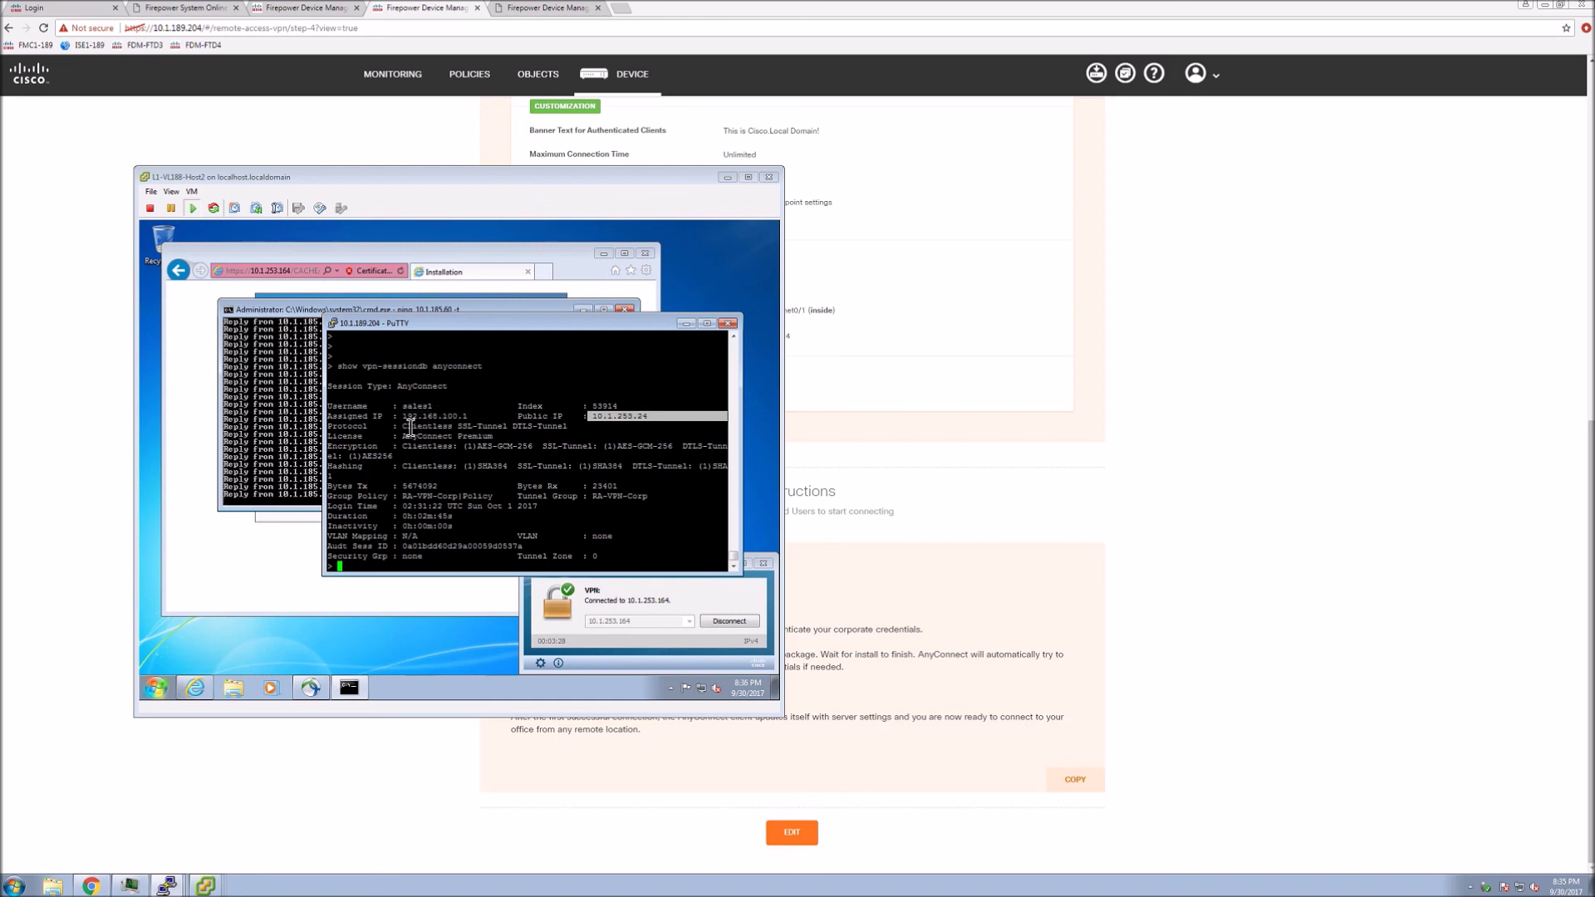
drag(406, 426, 563, 426)
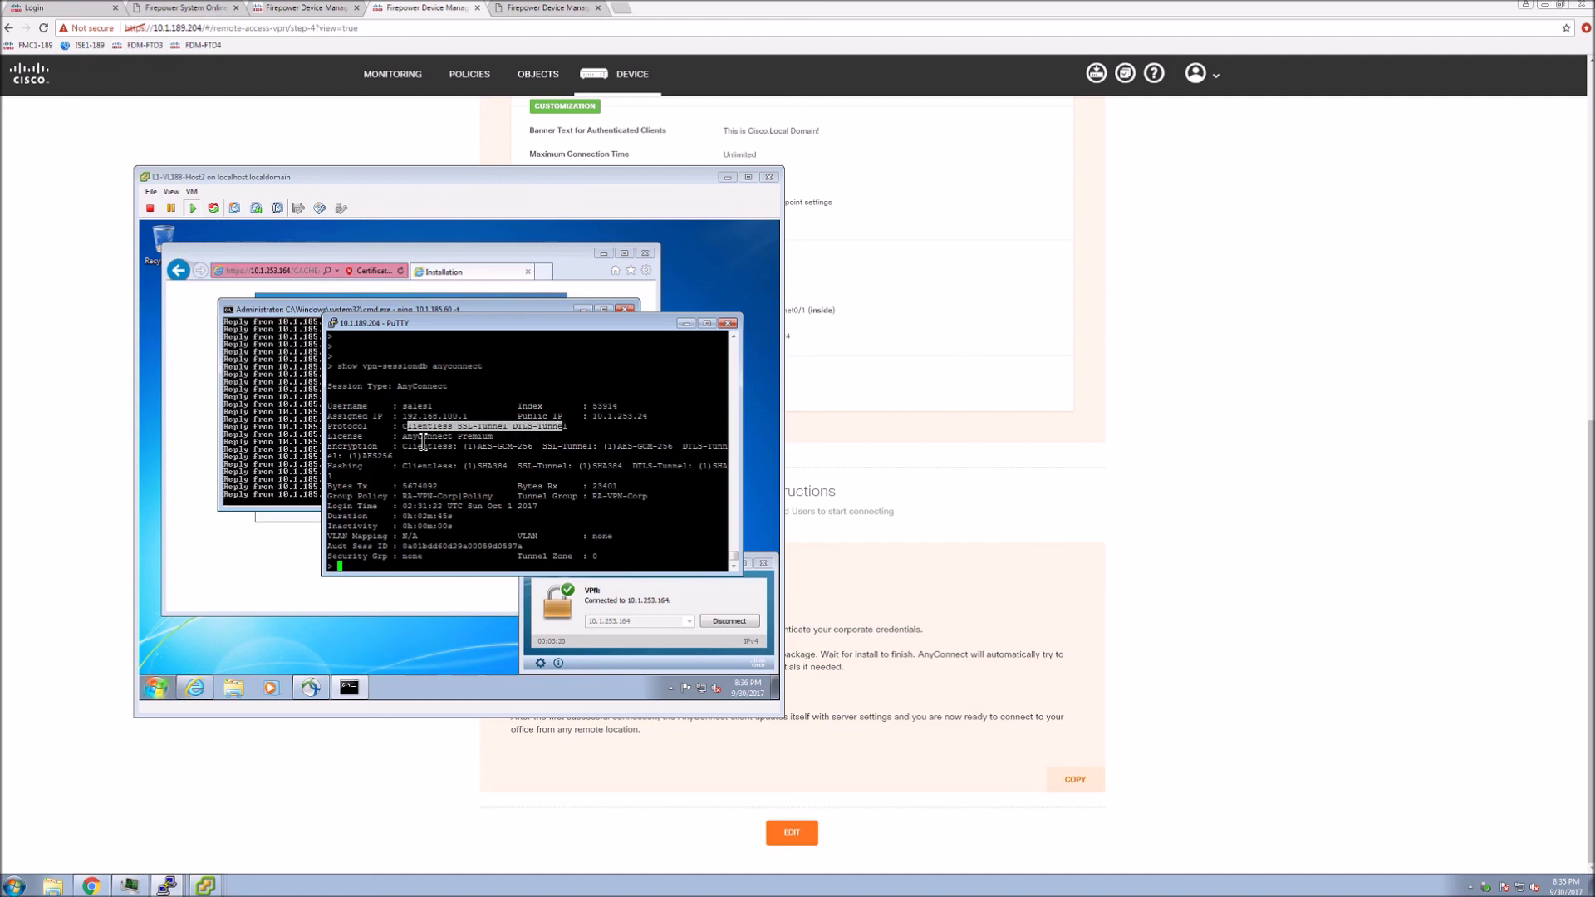
drag(421, 446, 692, 446)
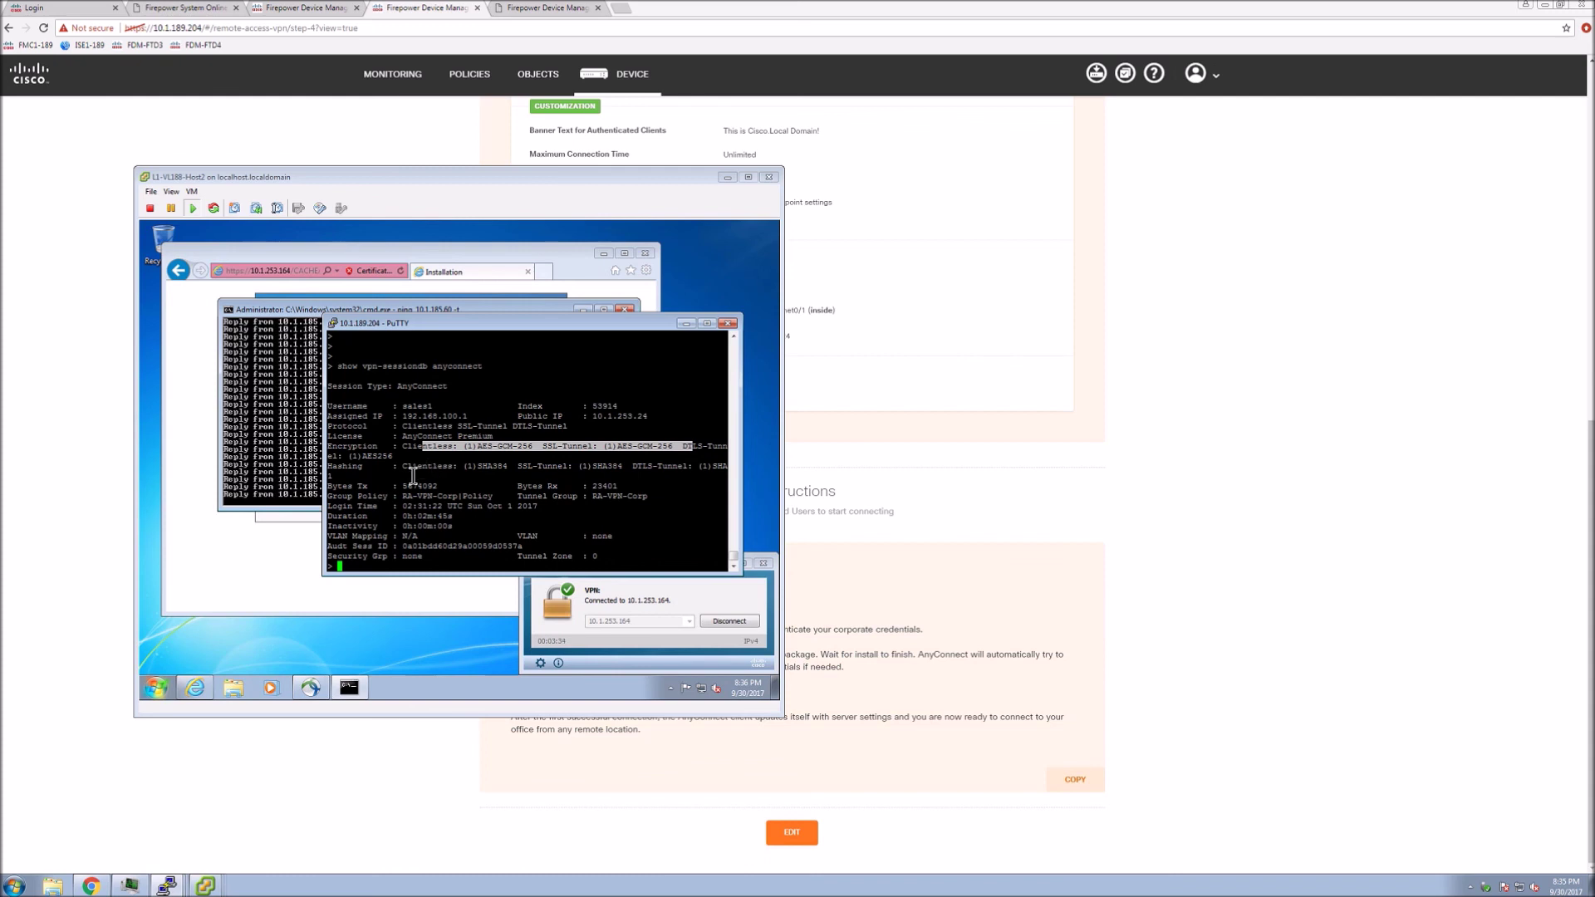
drag(404, 496, 729, 496)
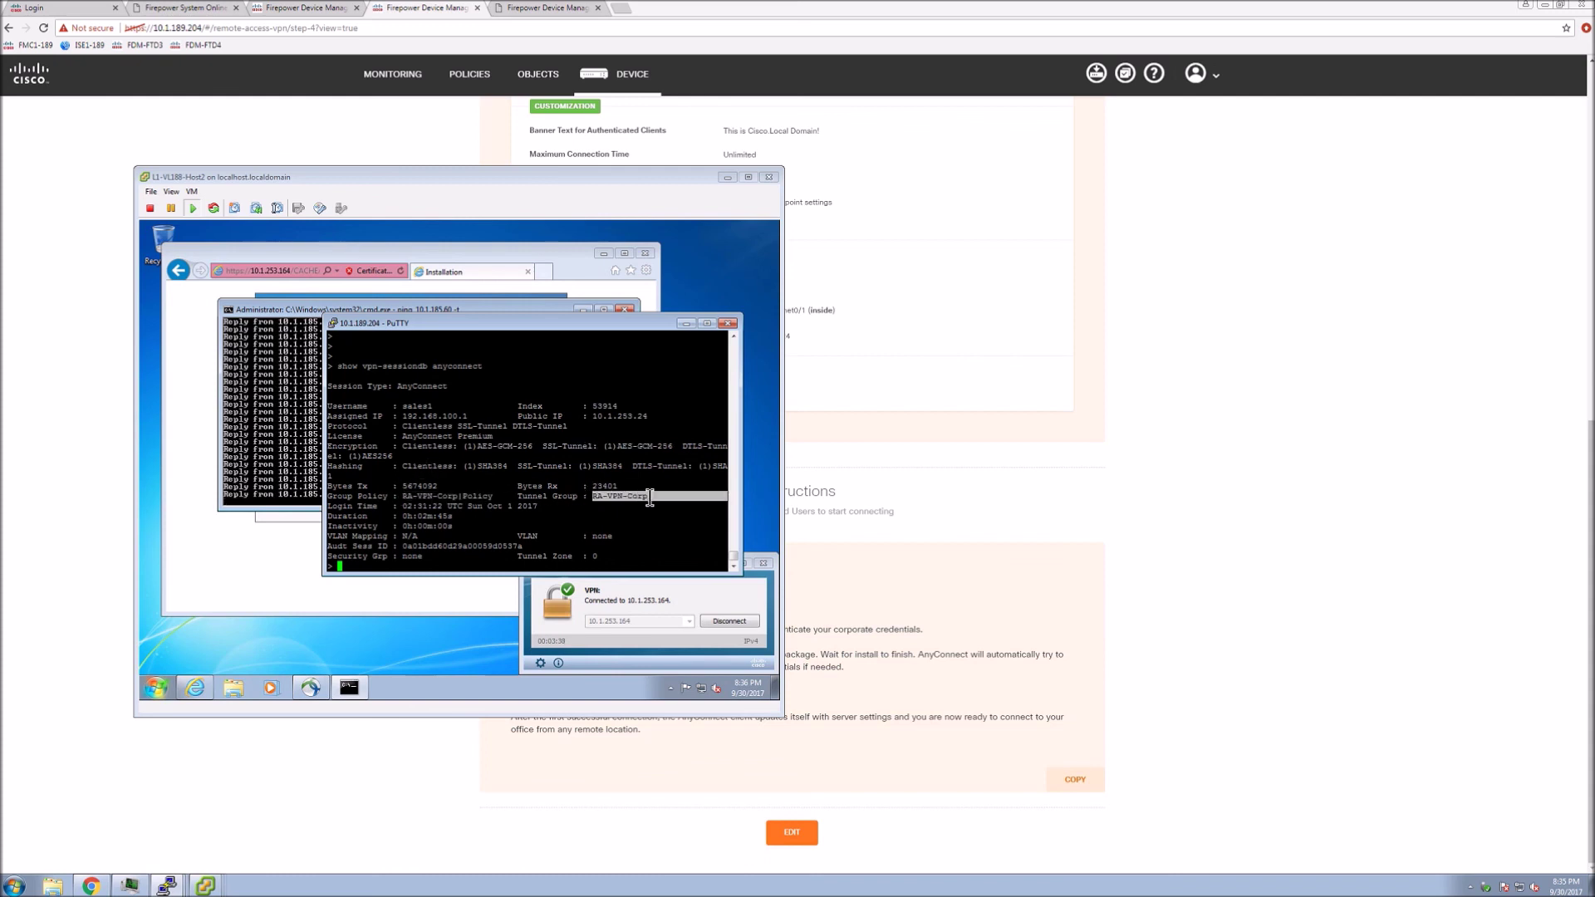